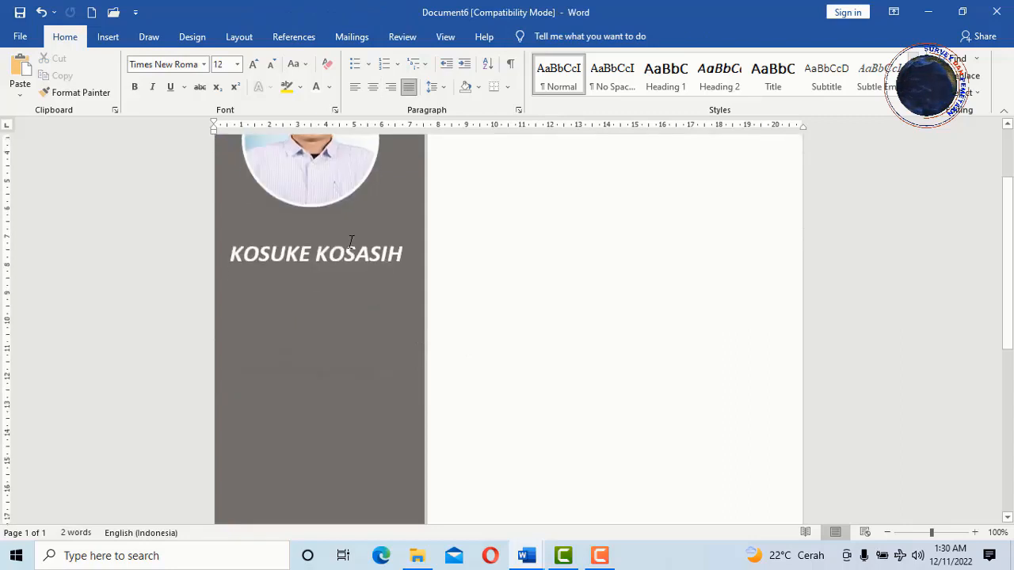
- Inspect the sample CV's sidebar name text box and browse the Insert text box styles
{"action": "left_click", "coordinate": [343, 223]}
{"action": "left_click", "coordinate": [520, 294]}
{"action": "scroll", "coordinate": [517, 295], "scroll_direction": "up", "scroll_amount": 3}
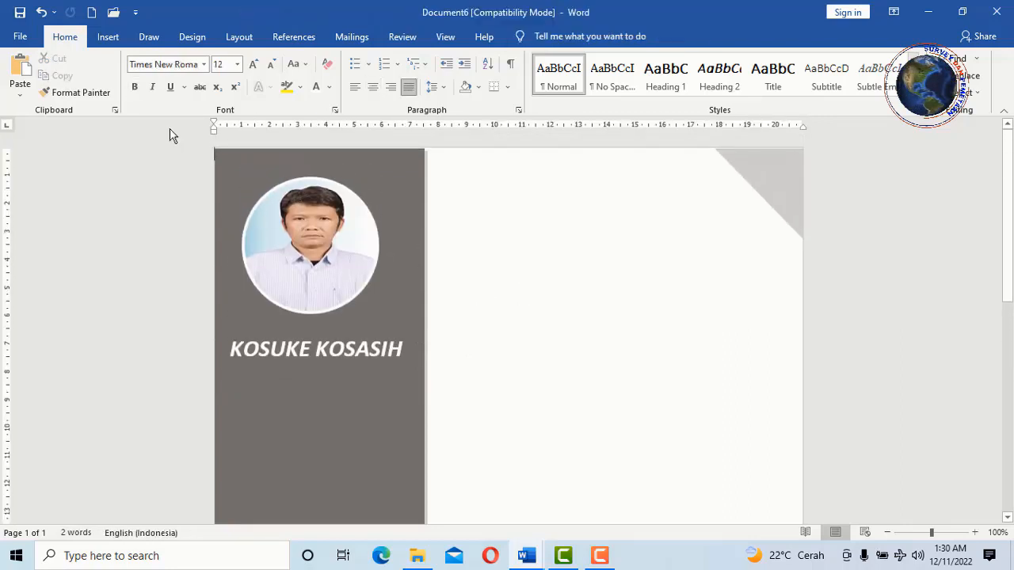
{"action": "left_click", "coordinate": [108, 37]}
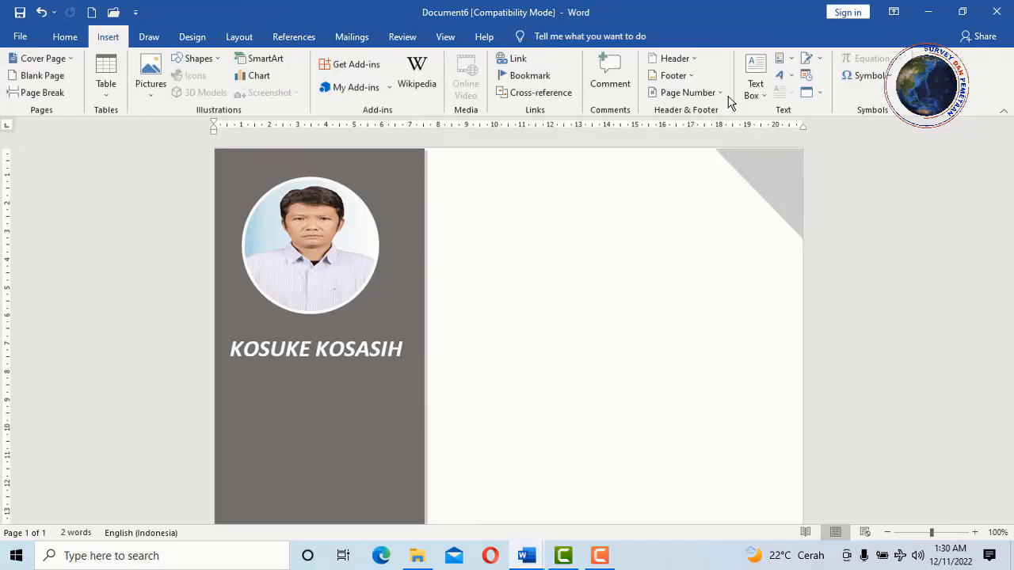
{"action": "left_click", "coordinate": [754, 87]}
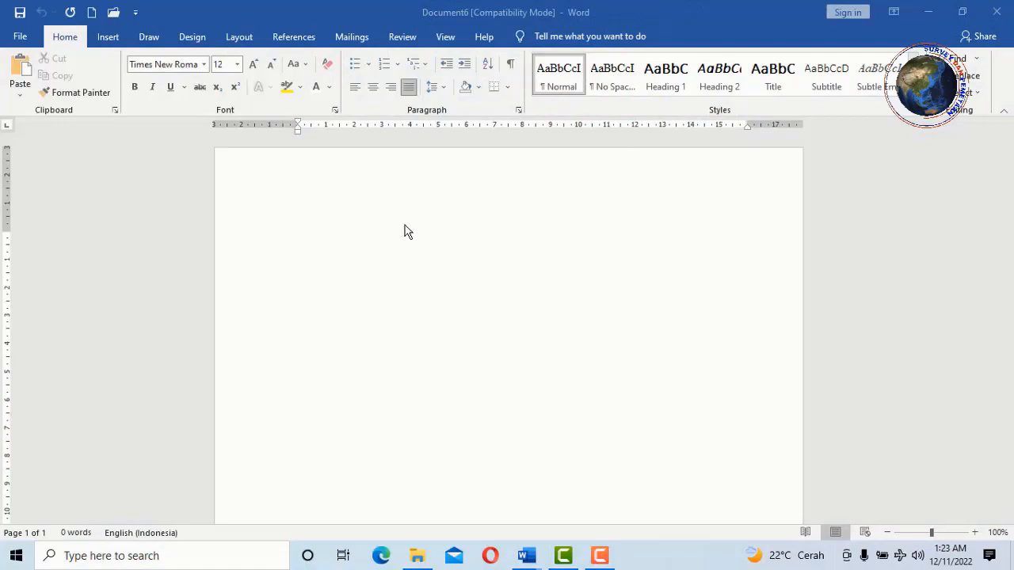
- Set the blank page to A4 paper in portrait orientation
{"action": "left_click", "coordinate": [406, 230]}
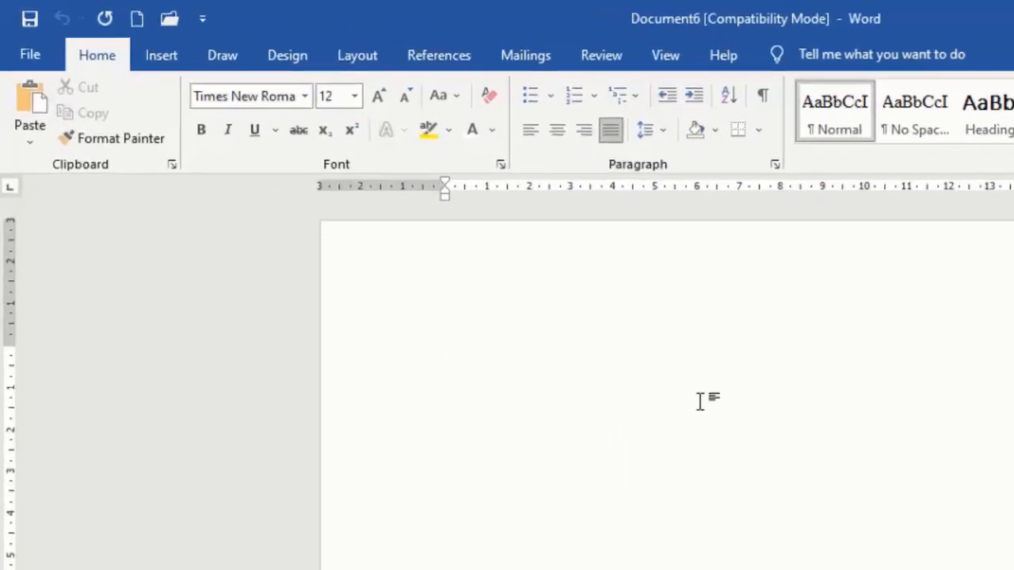
{"action": "left_click", "coordinate": [383, 60]}
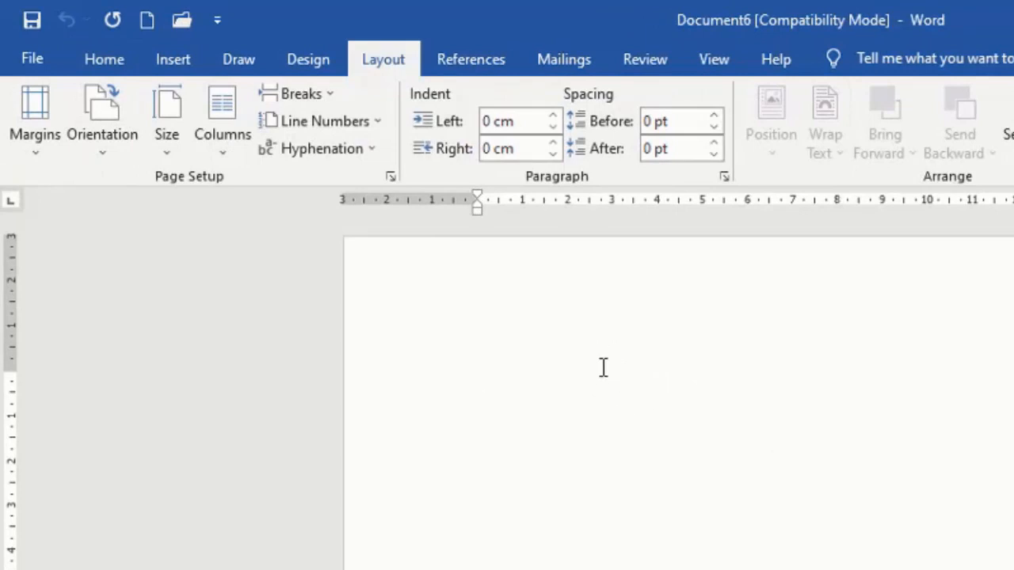
{"action": "left_click", "coordinate": [168, 144]}
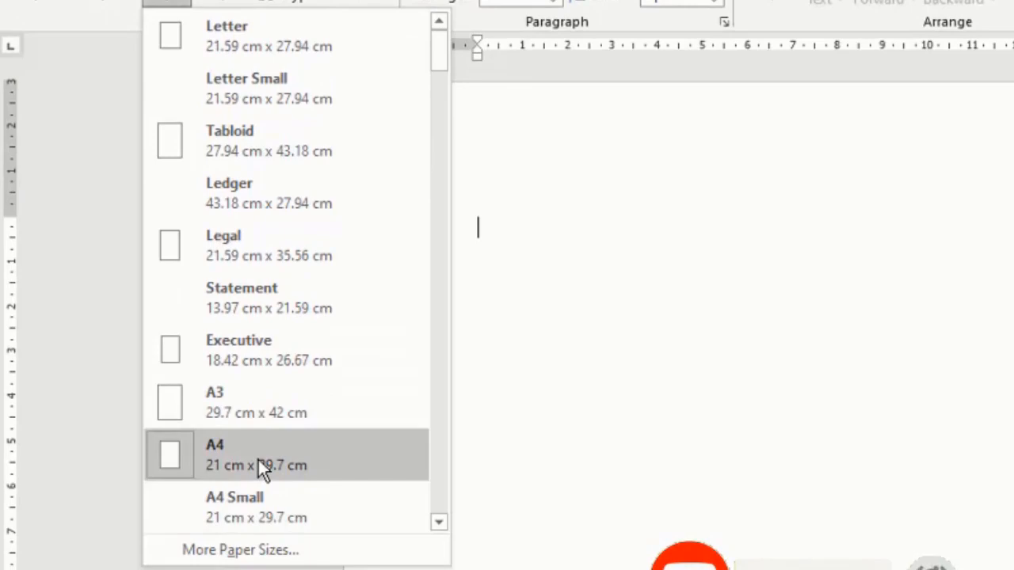
{"action": "left_click", "coordinate": [95, 21]}
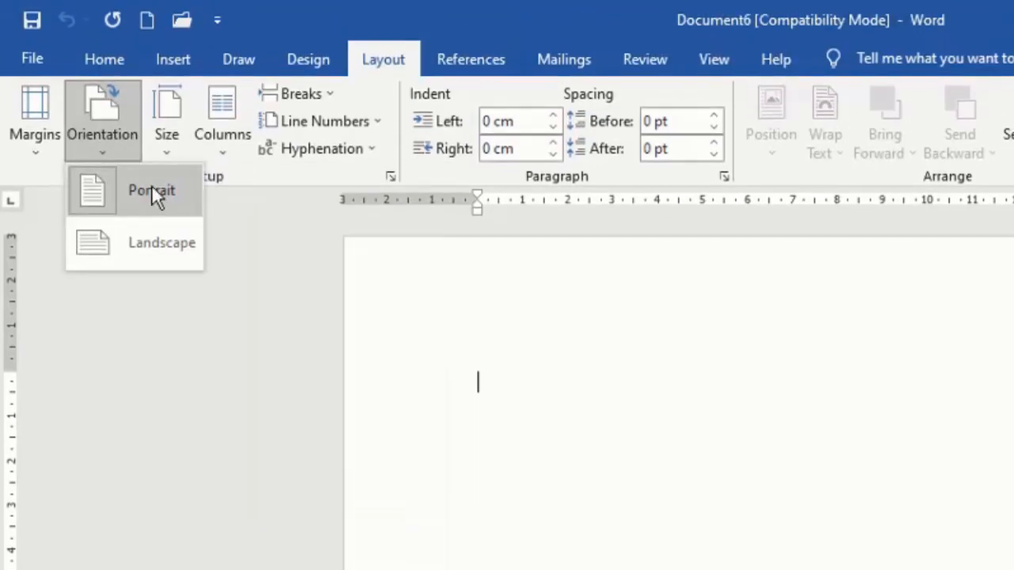
{"action": "left_click", "coordinate": [686, 450]}
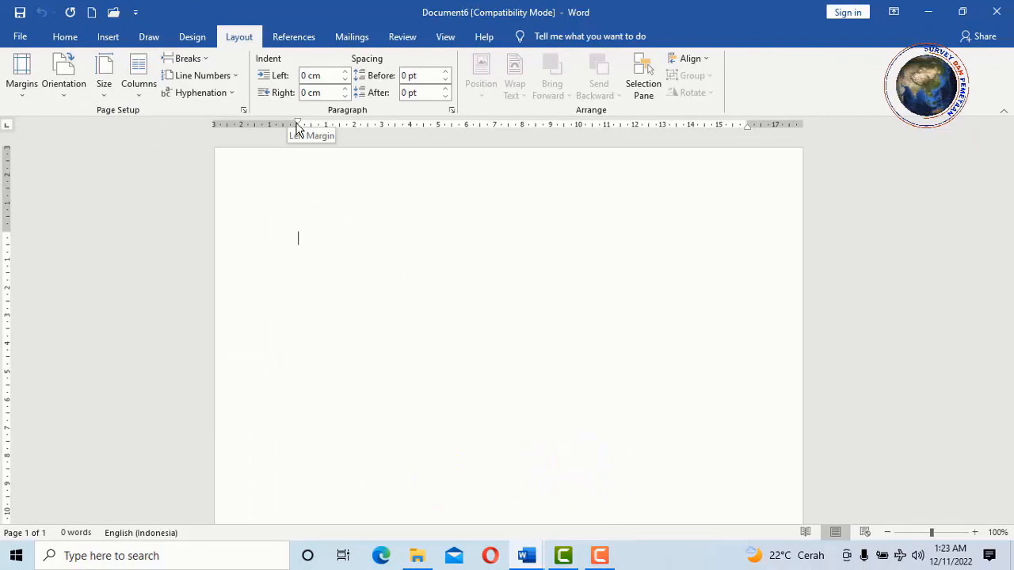
- Drag the left, right, top and bottom margins out to the page edges
{"action": "left_click_drag", "start_coordinate": [298, 129], "coordinate": [216, 119]}
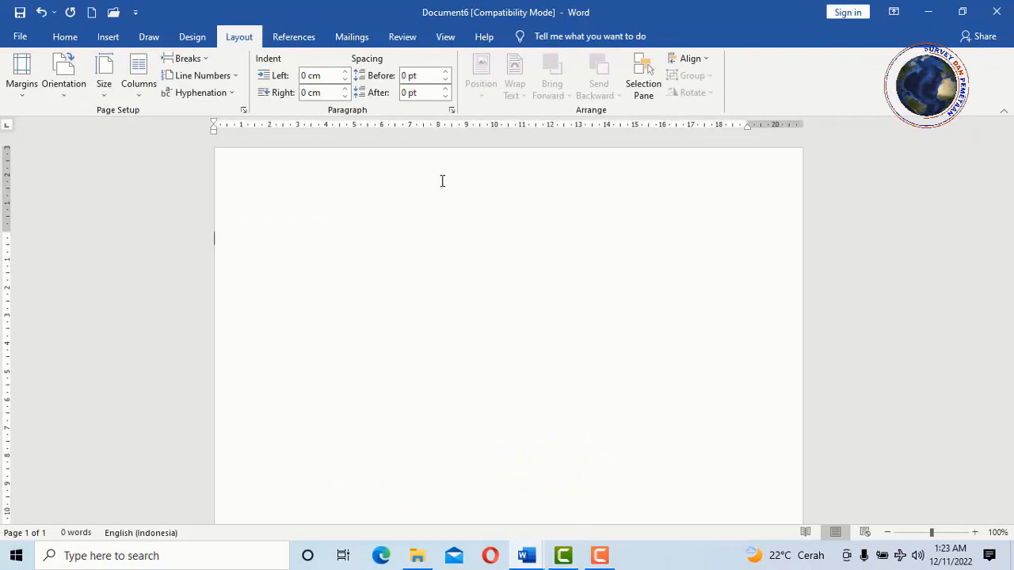
{"action": "left_click_drag", "start_coordinate": [747, 124], "coordinate": [803, 124]}
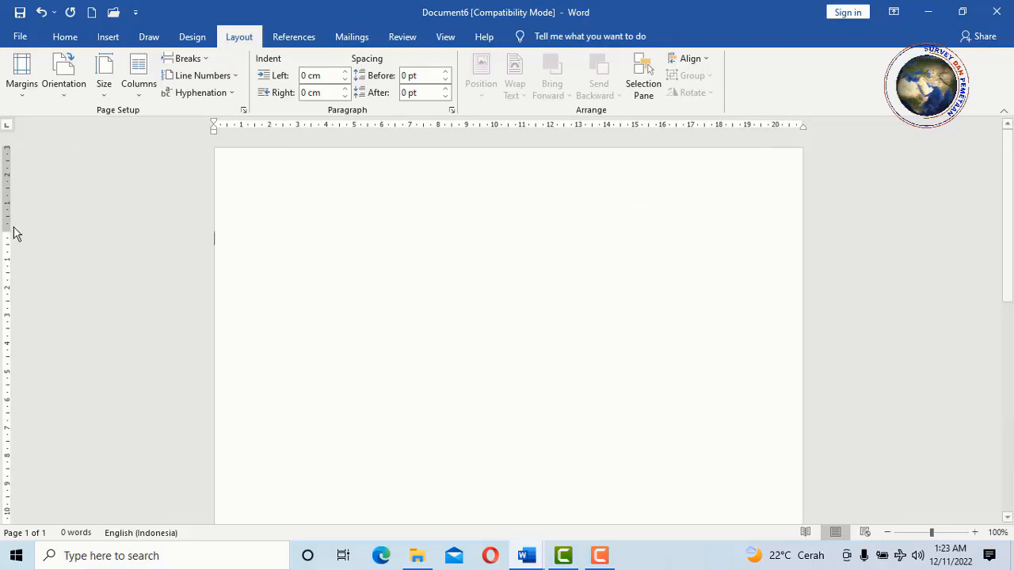
{"action": "left_click_drag", "start_coordinate": [8, 226], "coordinate": [6, 140]}
{"action": "scroll", "coordinate": [150, 265], "scroll_direction": "down", "scroll_amount": 10}
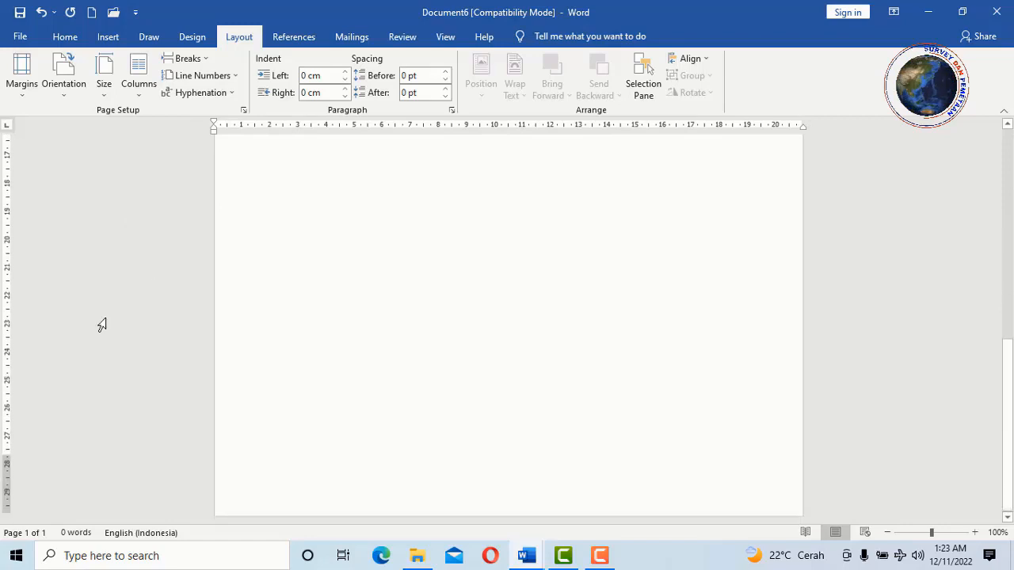
{"action": "left_click_drag", "start_coordinate": [6, 457], "coordinate": [8, 515]}
{"action": "scroll", "coordinate": [287, 276], "scroll_direction": "up", "scroll_amount": 10}
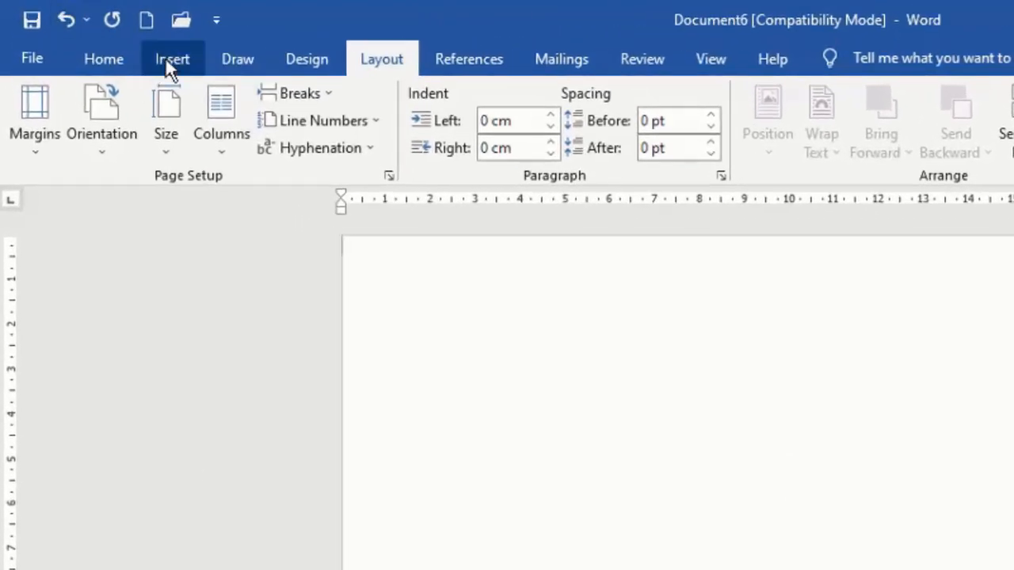
- Draw a rectangle from the page's top-left corner down the full page height
{"action": "left_click", "coordinate": [107, 37]}
{"action": "left_click", "coordinate": [340, 90]}
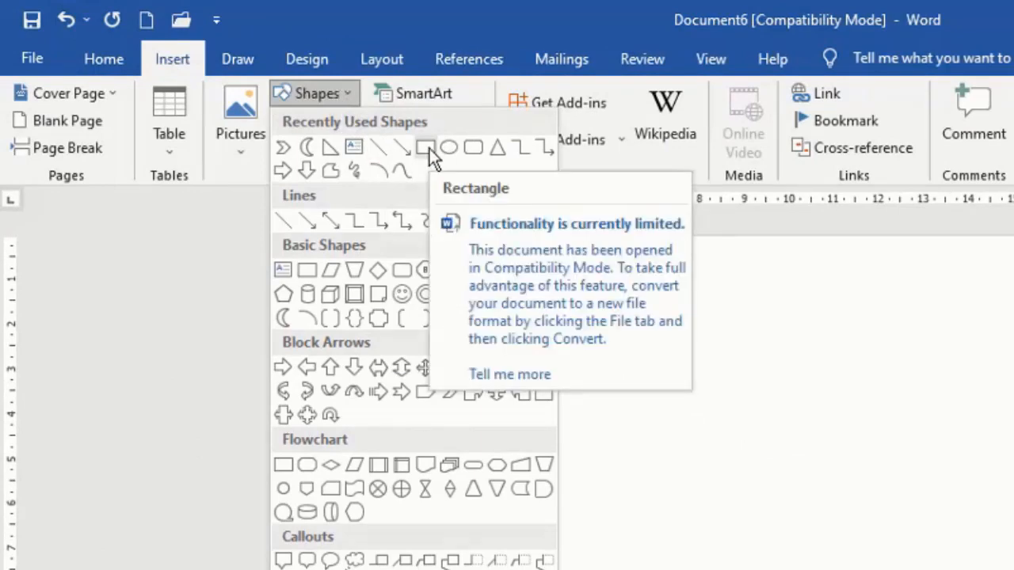
{"action": "left_click", "coordinate": [428, 148]}
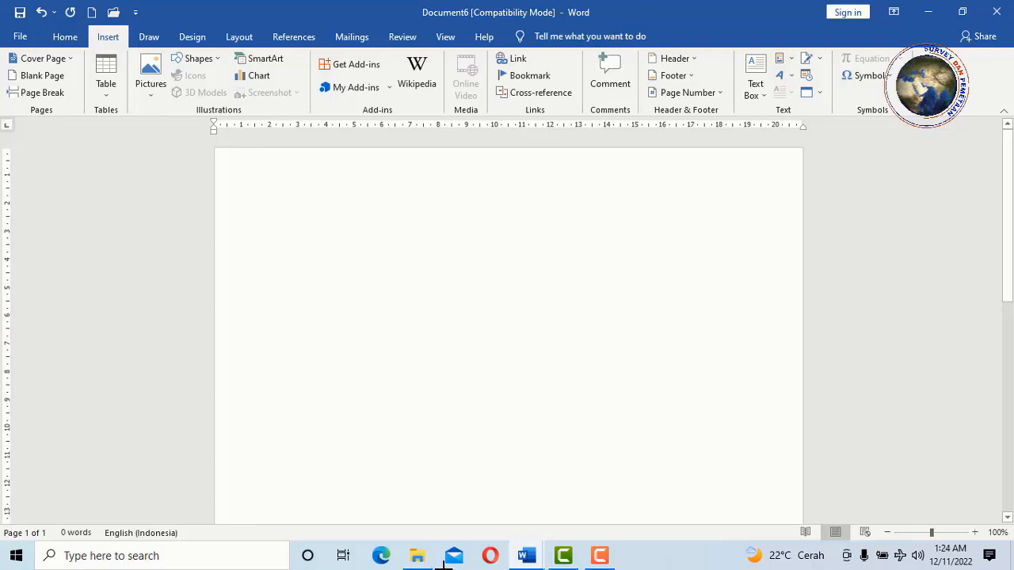
{"action": "mouse_move", "coordinate": [445, 564]}
{"action": "left_mouse_down"}
{"action": "mouse_move", "coordinate": [446, 435]}
{"action": "mouse_move", "coordinate": [451, 511]}
{"action": "mouse_move", "coordinate": [425, 510]}
{"action": "left_mouse_up"}
{"action": "scroll", "coordinate": [417, 226], "scroll_direction": "up", "scroll_amount": 10}
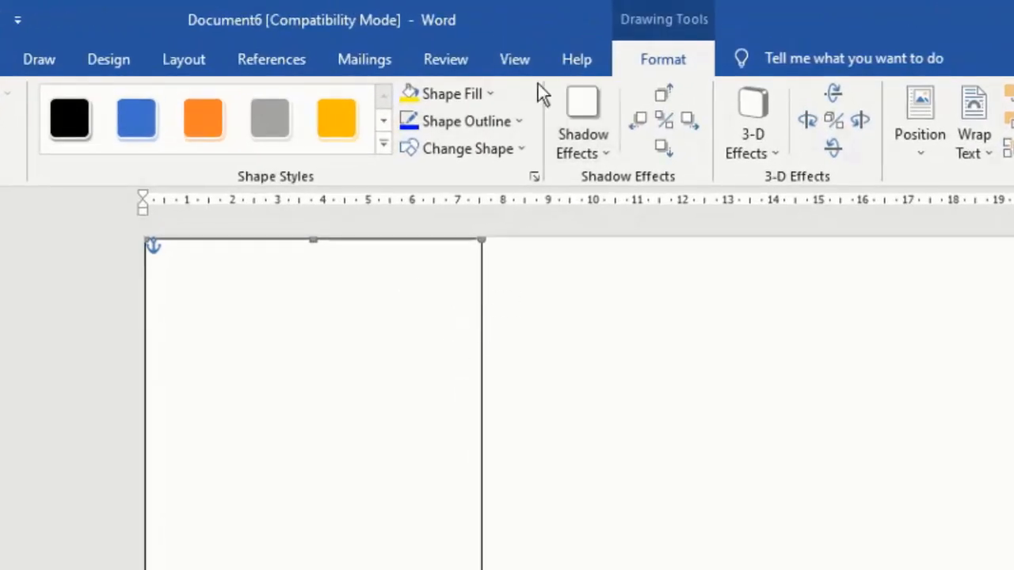
- Fill the rectangle Light Gray Darker 50% and add a light gray Shadow Style 5
{"action": "left_click", "coordinate": [490, 93]}
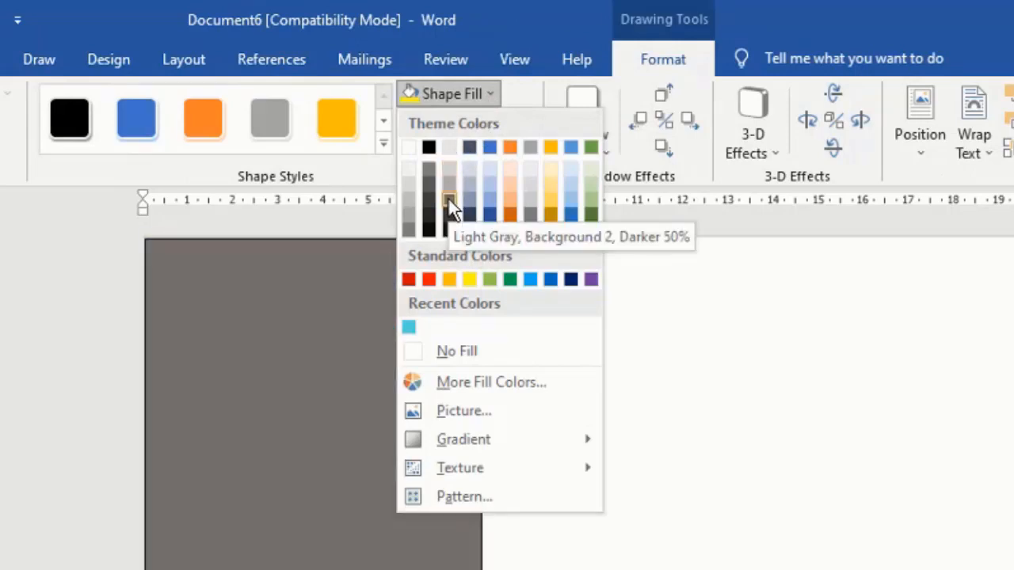
{"action": "left_click", "coordinate": [449, 198]}
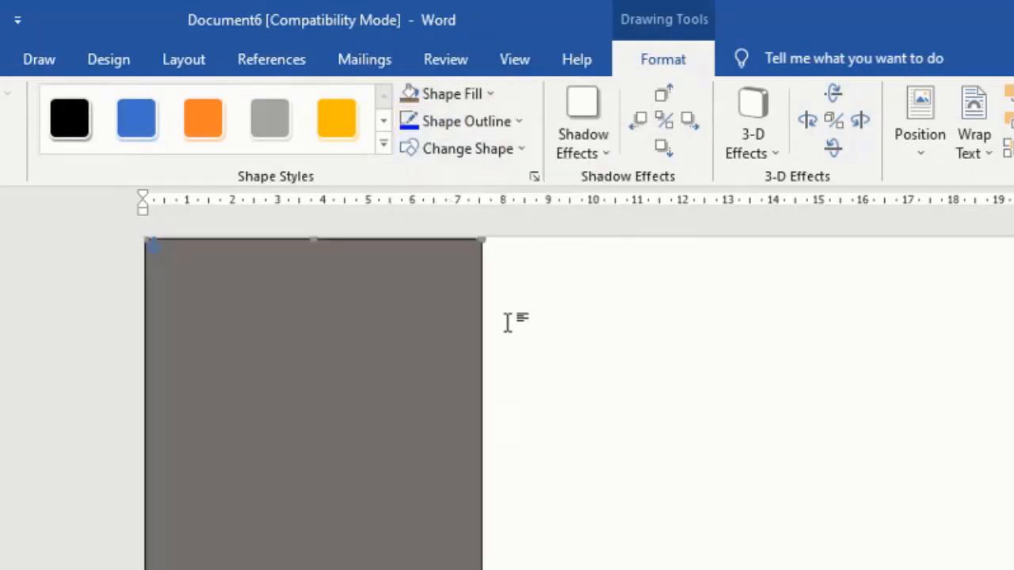
{"action": "left_click", "coordinate": [602, 151]}
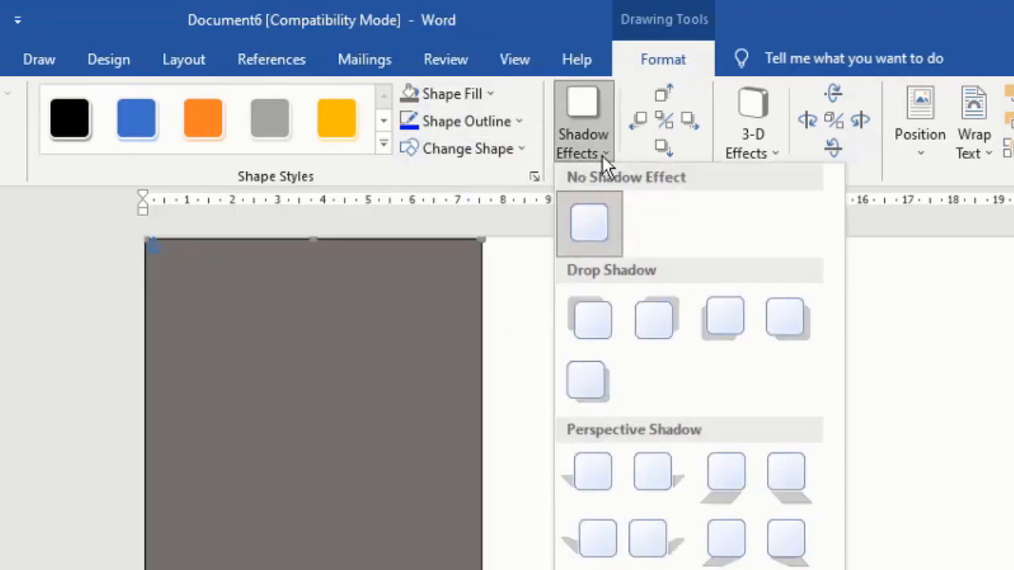
{"action": "left_click", "coordinate": [591, 382]}
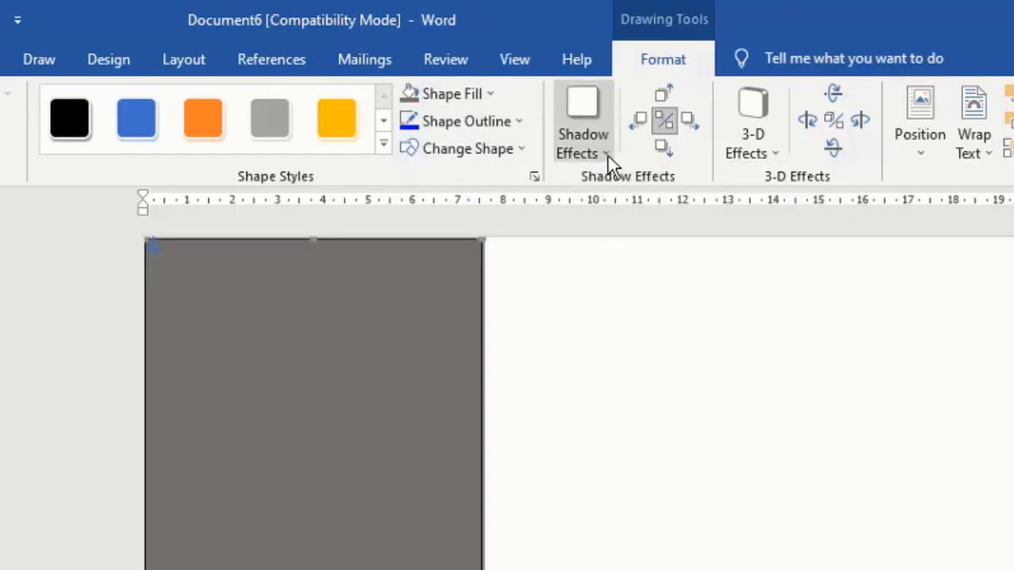
{"action": "left_click", "coordinate": [605, 152]}
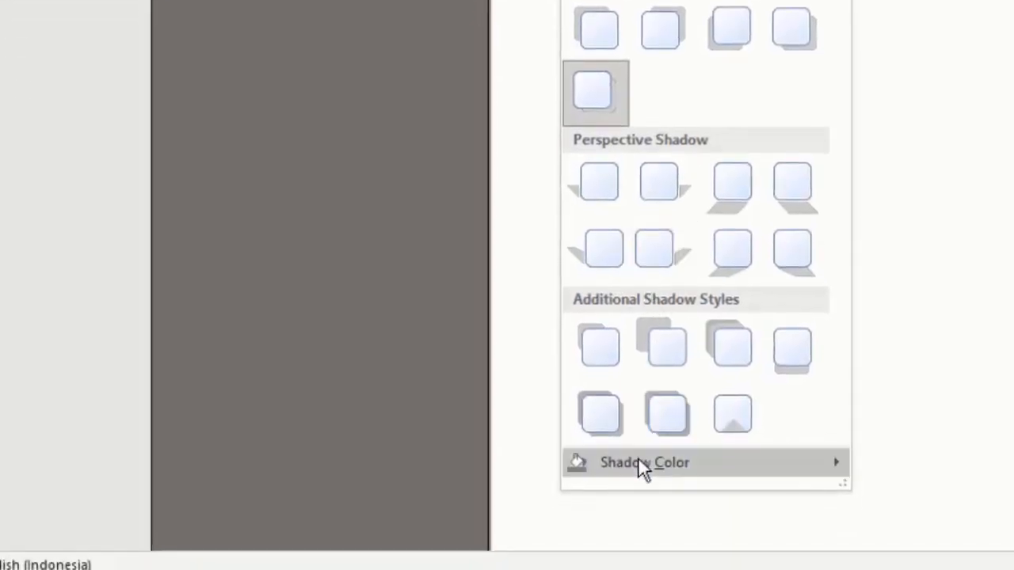
{"action": "mouse_move", "coordinate": [640, 460]}
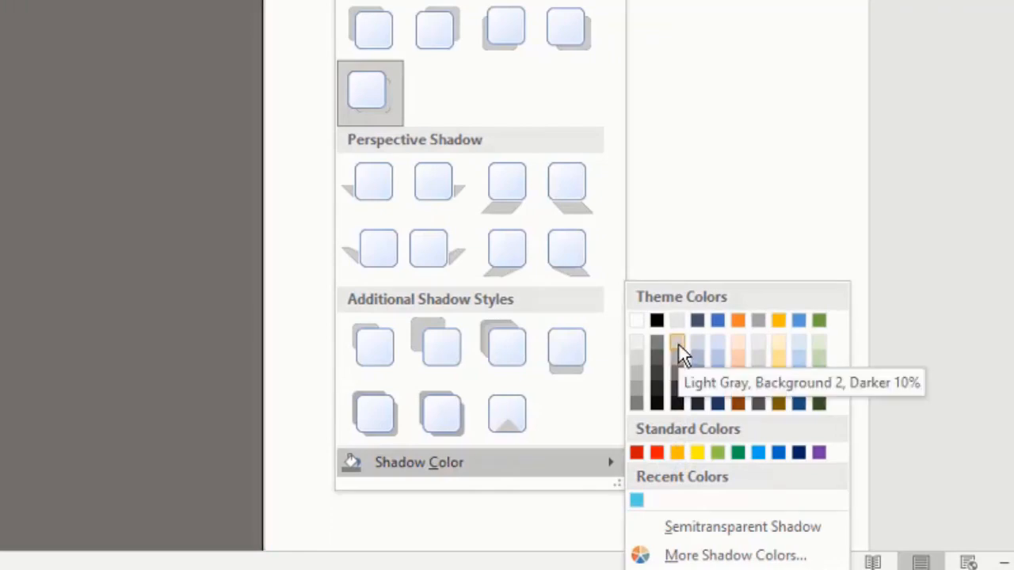
{"action": "left_click", "coordinate": [679, 343]}
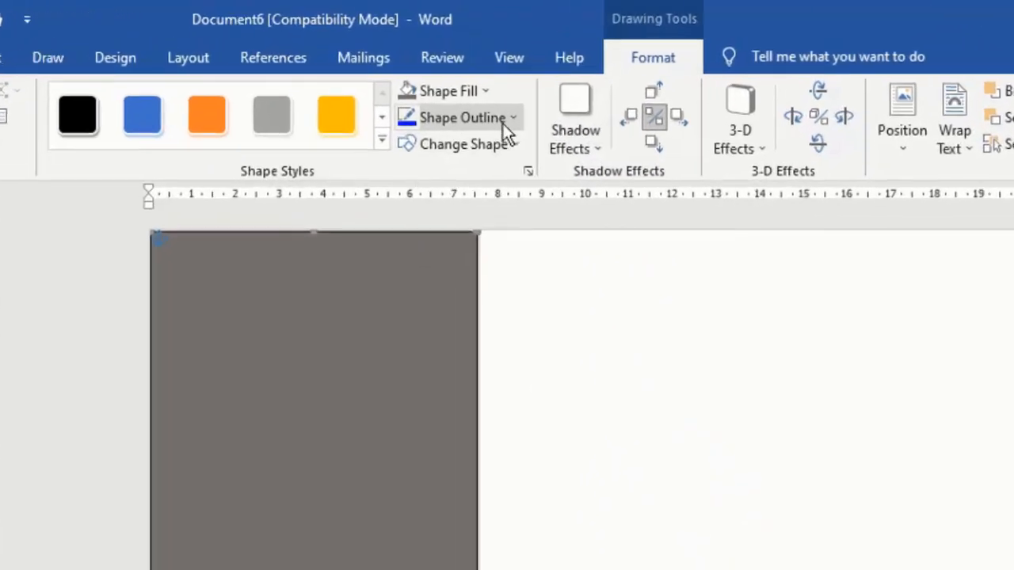
- Remove the rectangle's outline and deselect it to check the result
{"action": "left_click", "coordinate": [513, 123]}
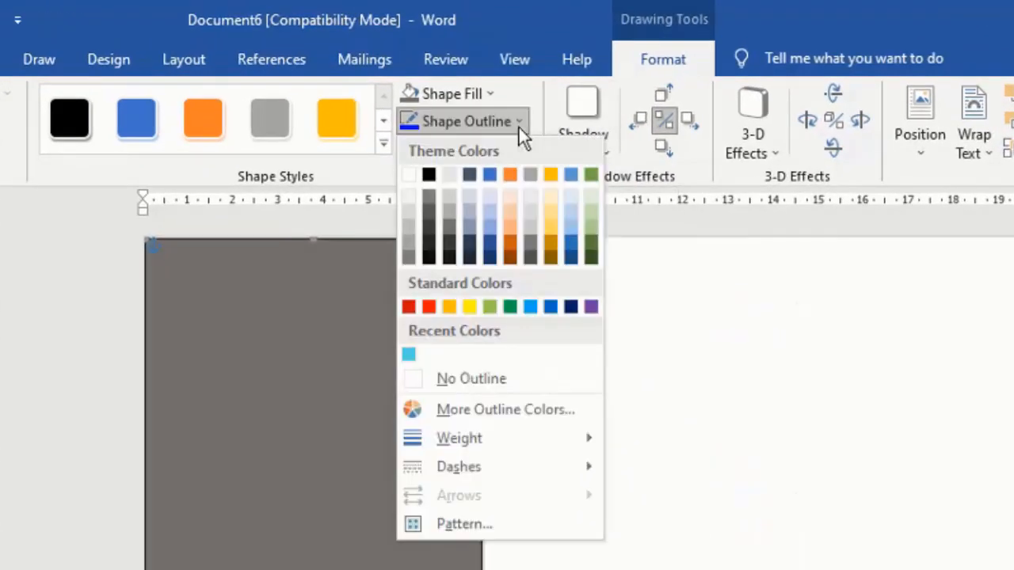
{"action": "left_click", "coordinate": [514, 387]}
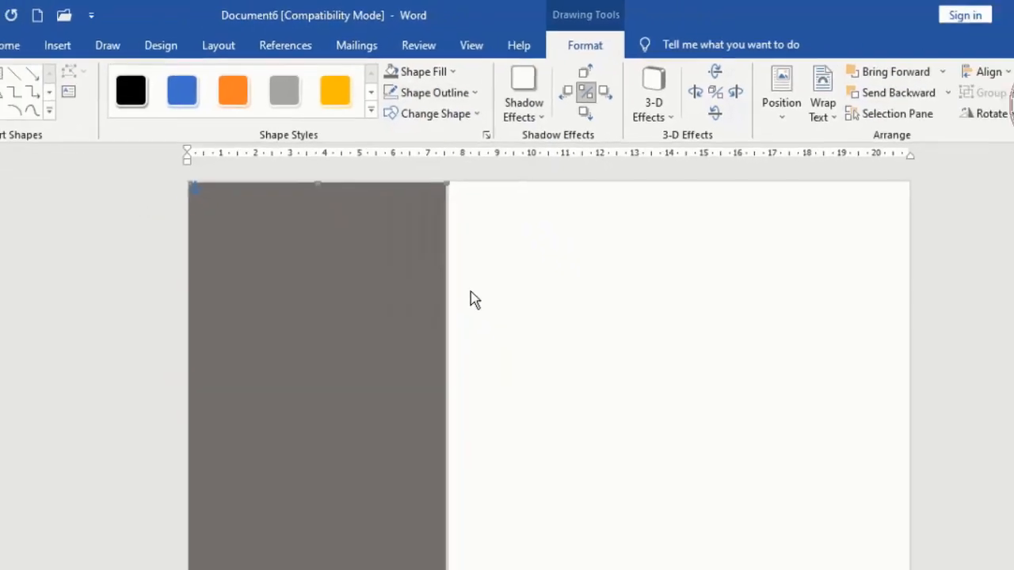
{"action": "left_click", "coordinate": [477, 239]}
{"action": "left_click", "coordinate": [407, 222]}
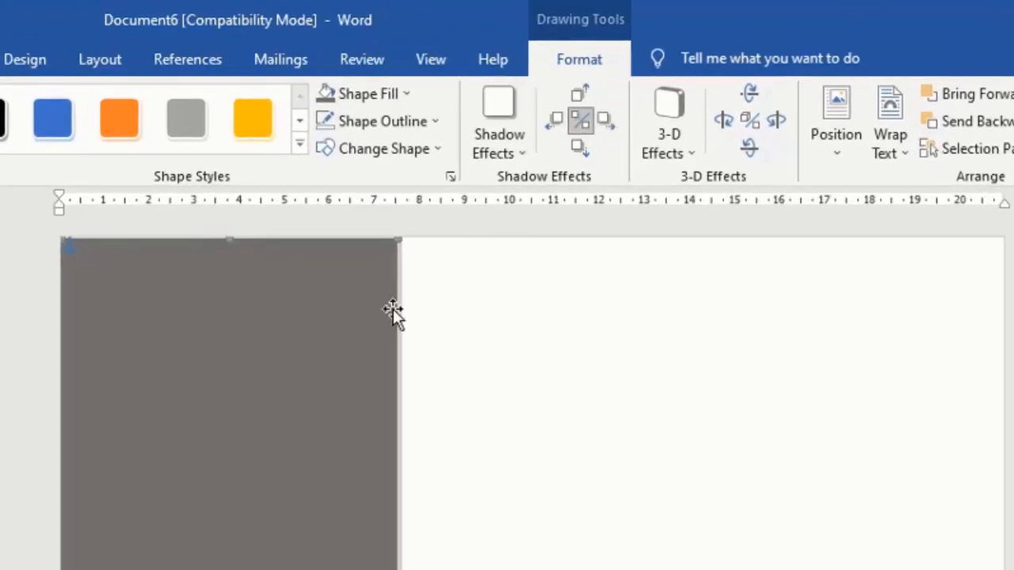
{"action": "left_click", "coordinate": [481, 369]}
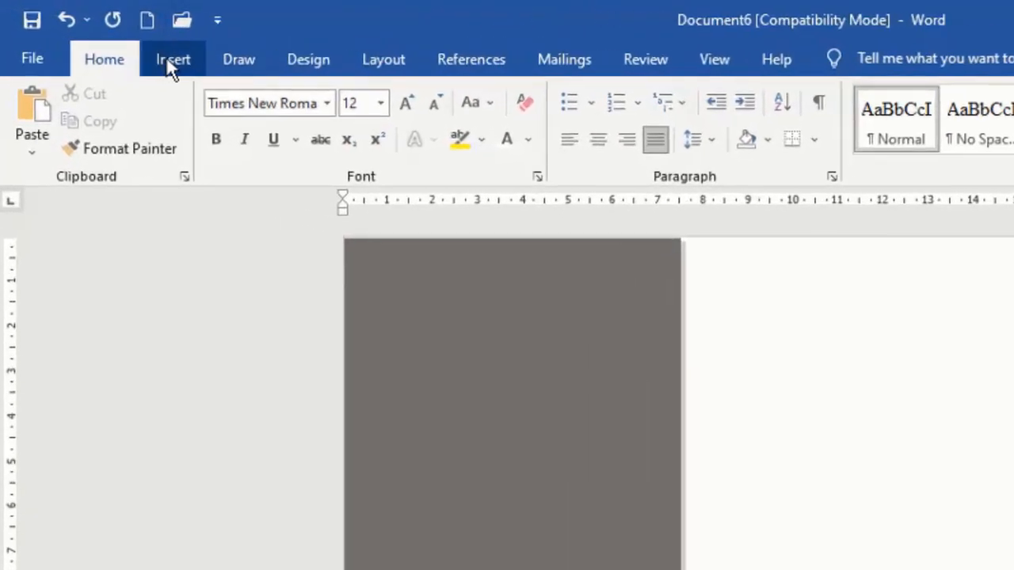
- Draw a right triangle near the page's top right and fill it light grey
{"action": "left_click", "coordinate": [106, 38]}
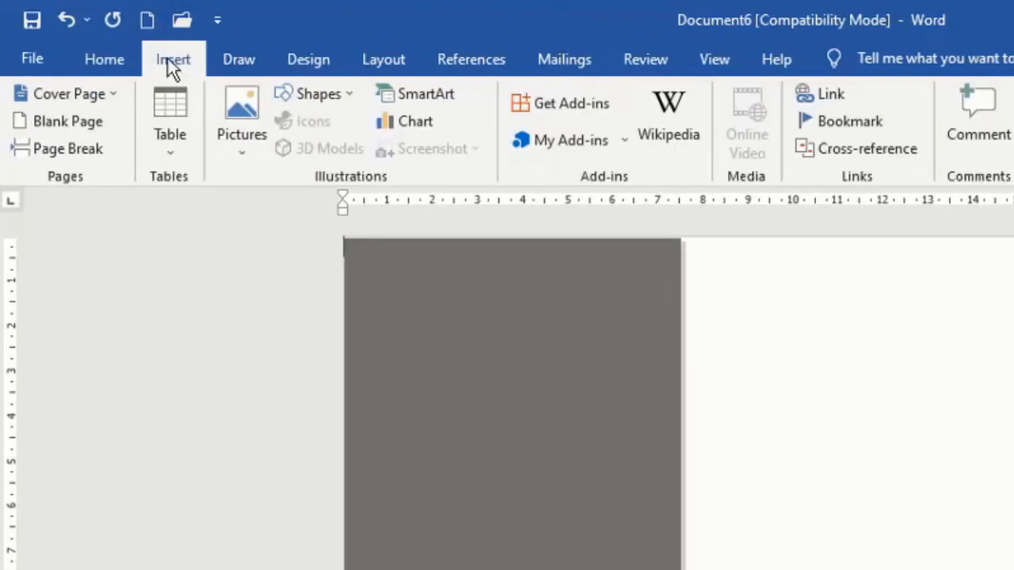
{"action": "left_click", "coordinate": [348, 101]}
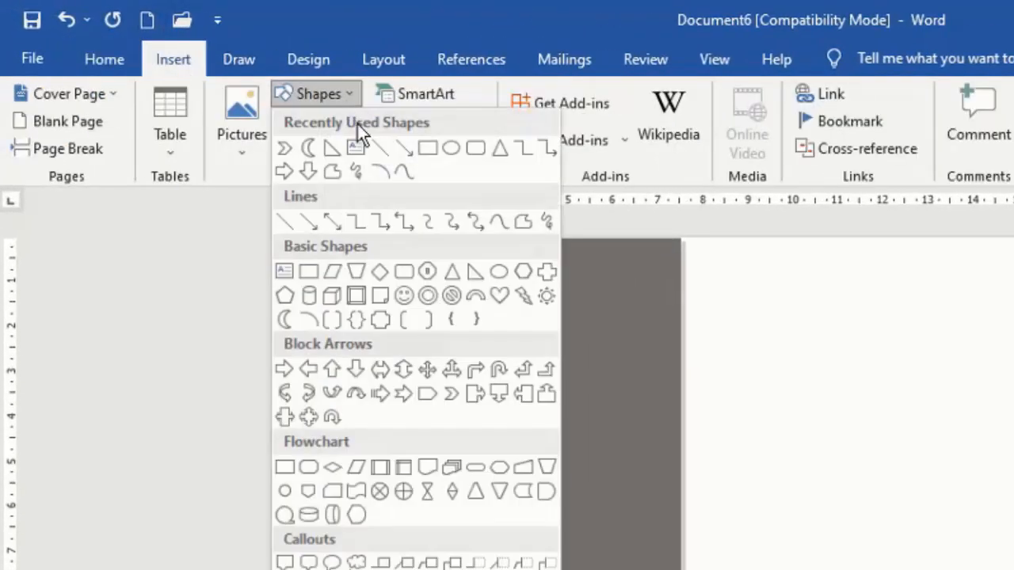
{"action": "left_click", "coordinate": [475, 274]}
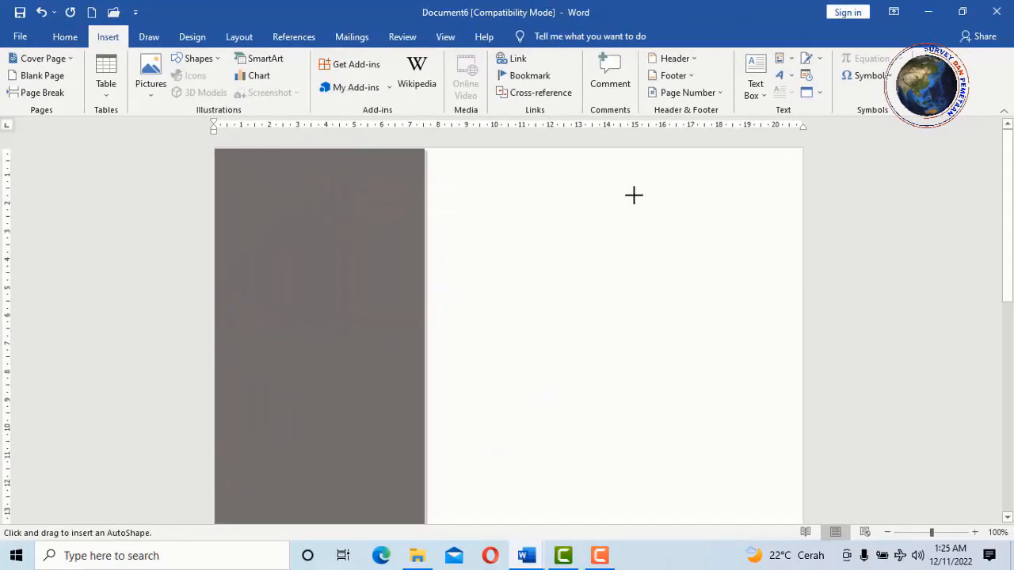
{"action": "left_click_drag", "start_coordinate": [719, 250], "coordinate": [727, 278]}
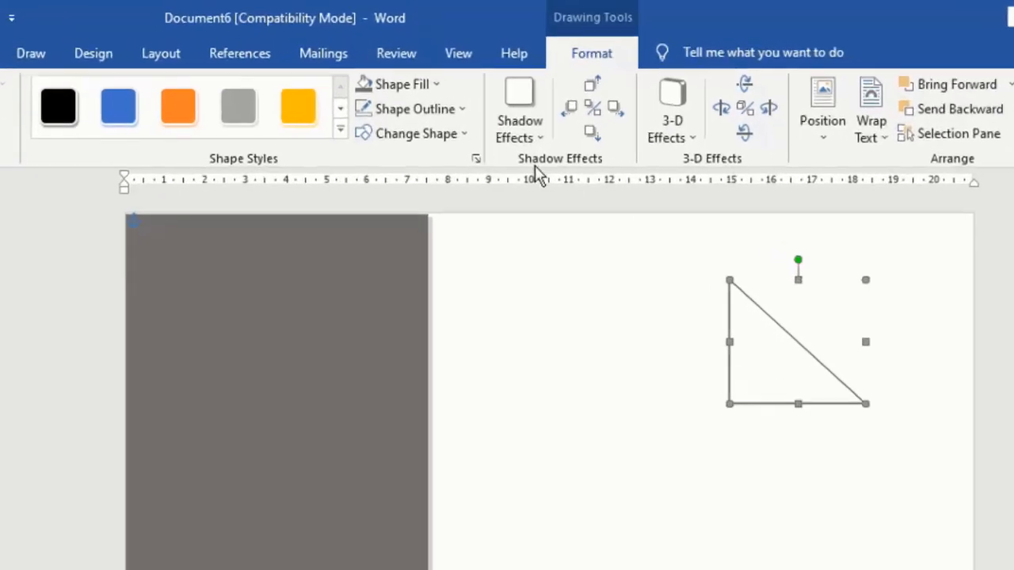
{"action": "left_click", "coordinate": [426, 82]}
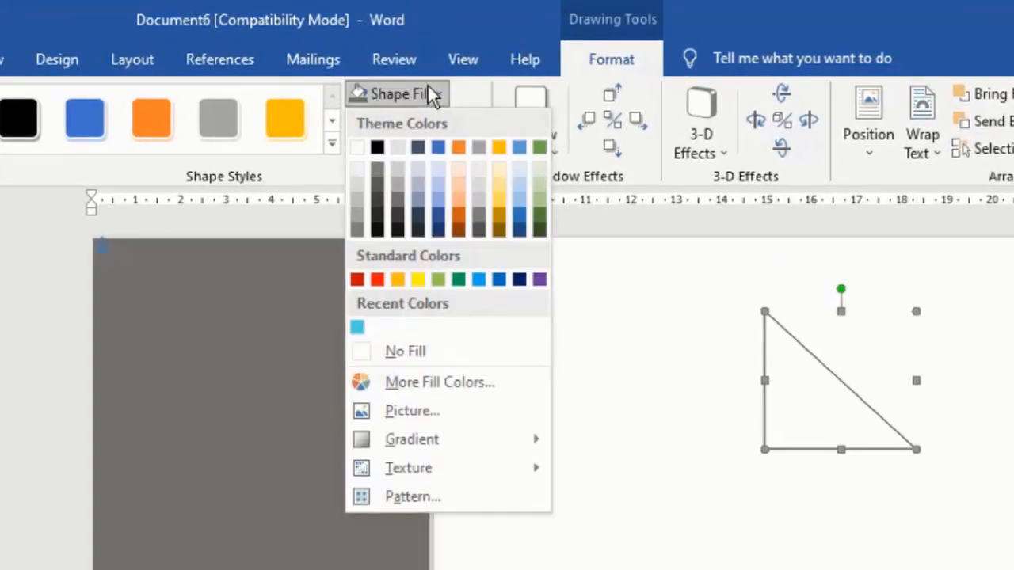
{"action": "left_click", "coordinate": [400, 170]}
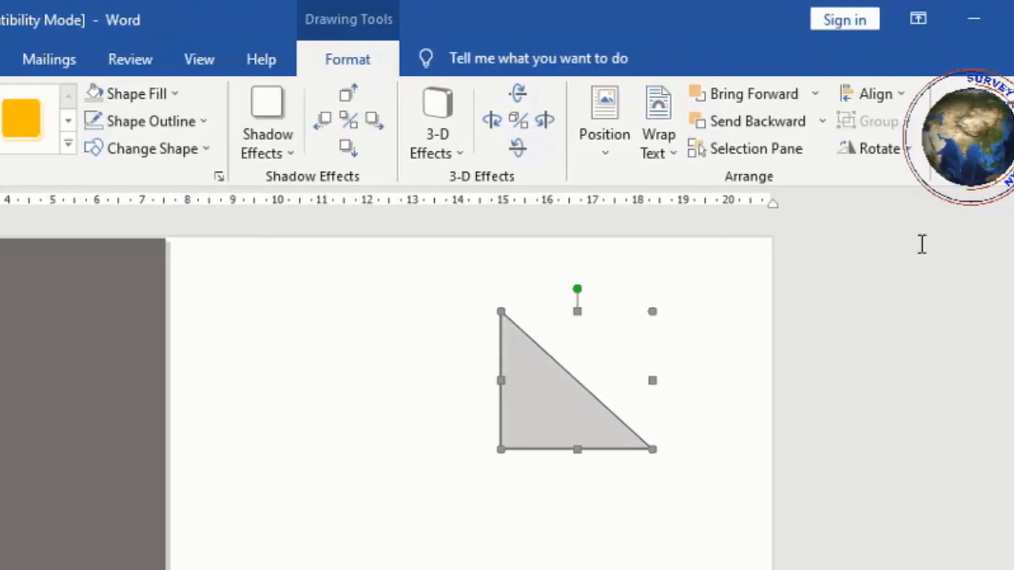
- Rotate and flip the triangle, move it into the top-right corner, and remove its outline
{"action": "left_click", "coordinate": [814, 151]}
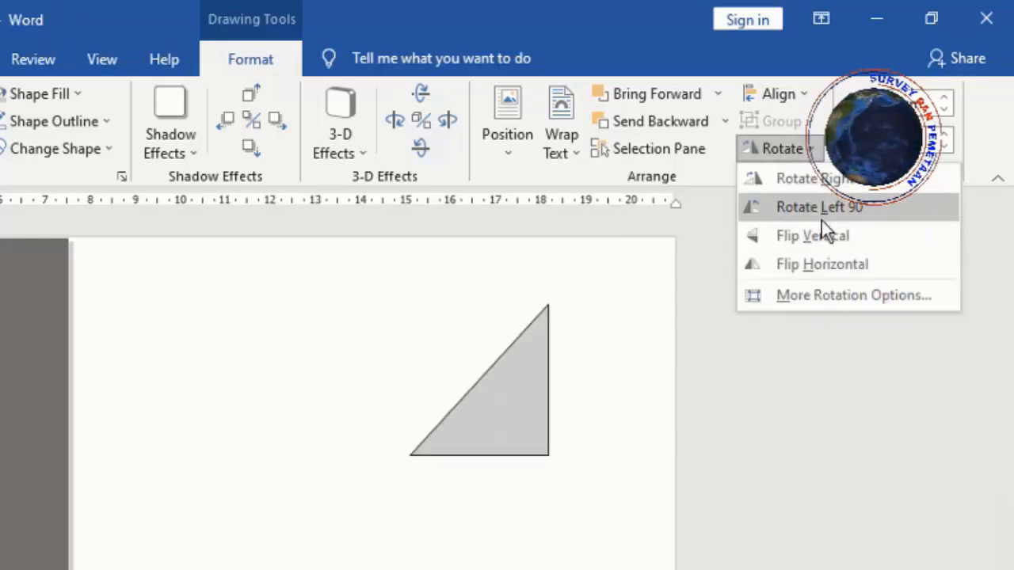
{"action": "key", "text": "Escape"}
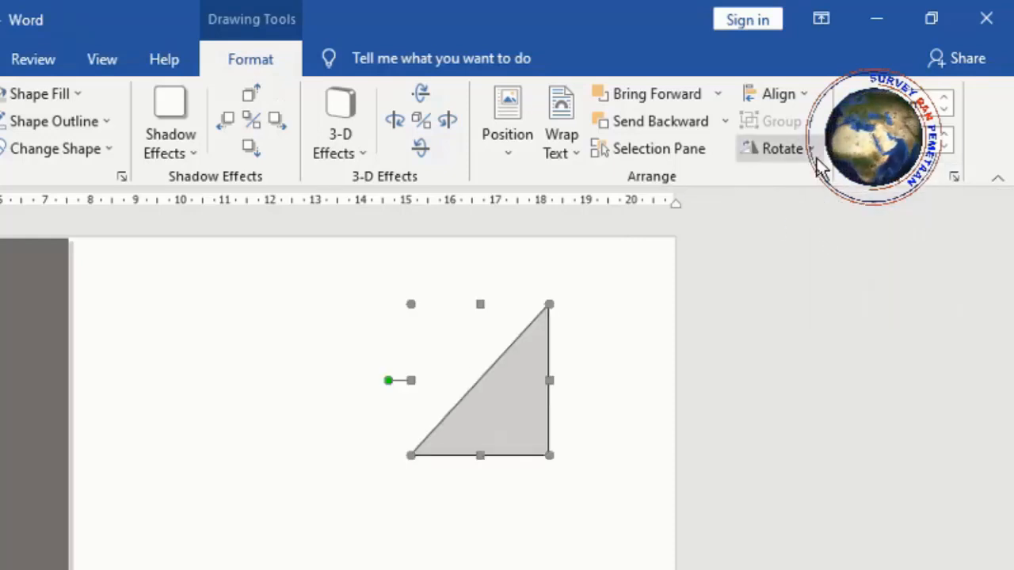
{"action": "left_click", "coordinate": [808, 151]}
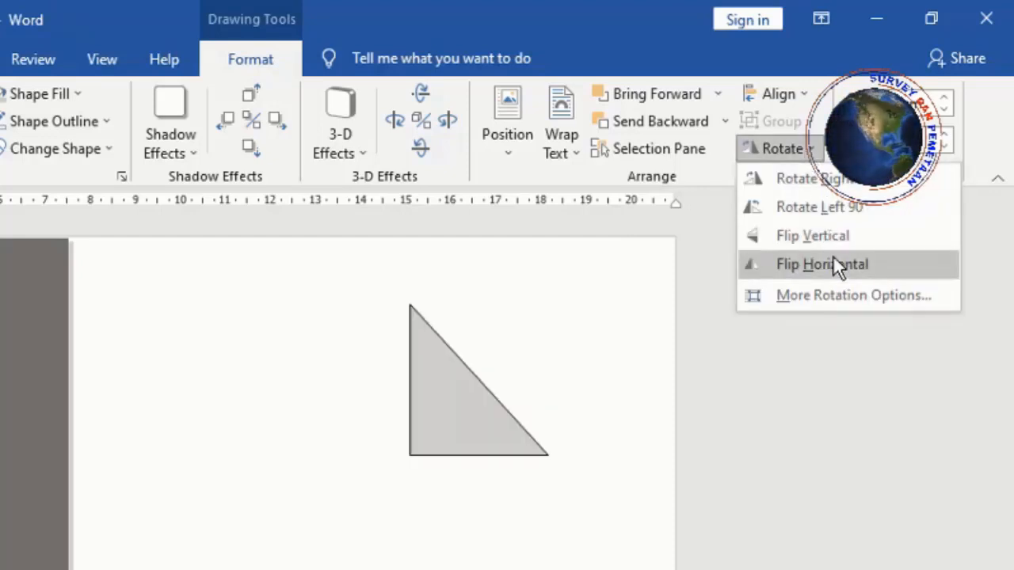
{"action": "left_click", "coordinate": [826, 232]}
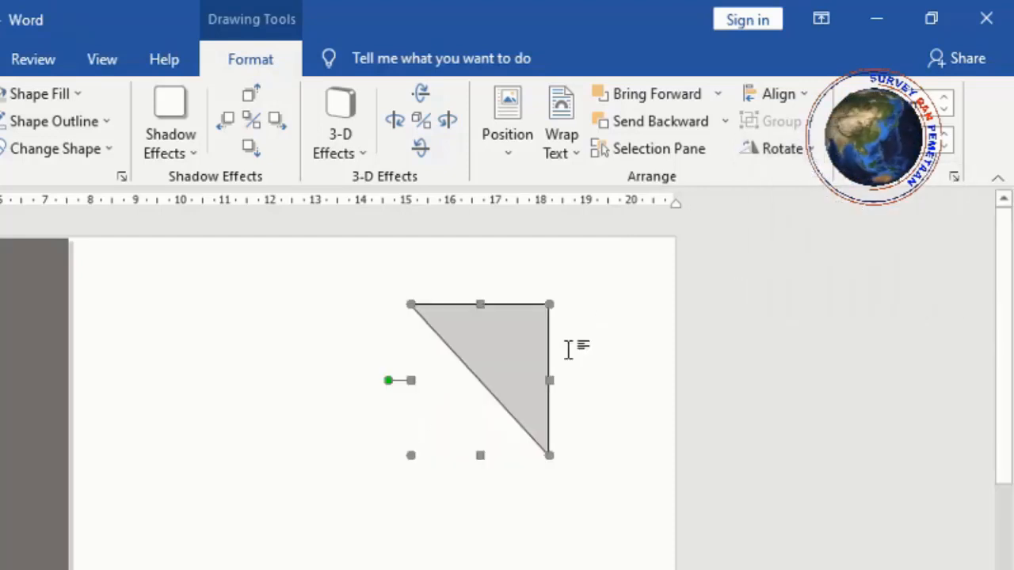
{"action": "left_click_drag", "start_coordinate": [525, 383], "coordinate": [648, 308]}
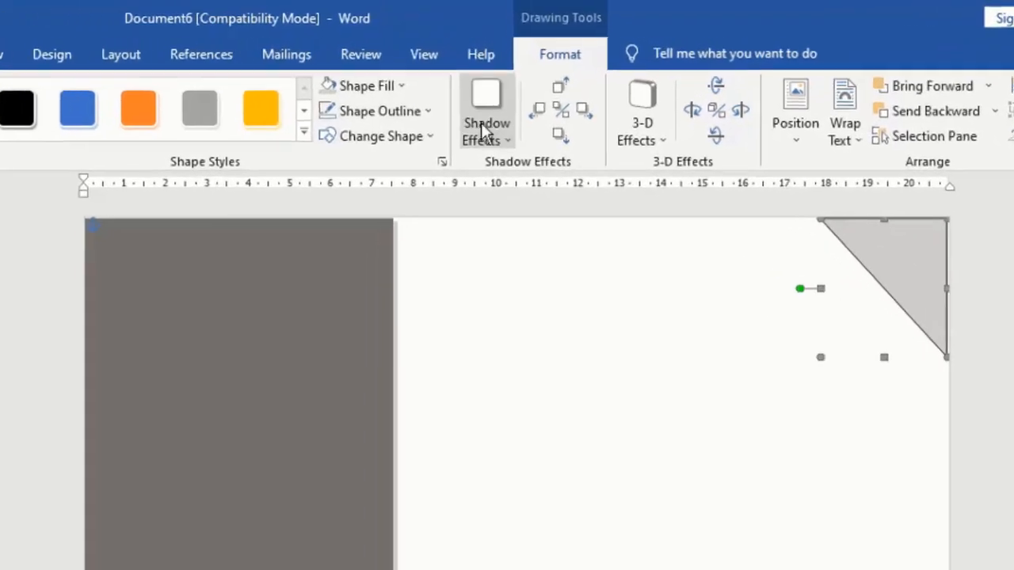
{"action": "left_click", "coordinate": [449, 76]}
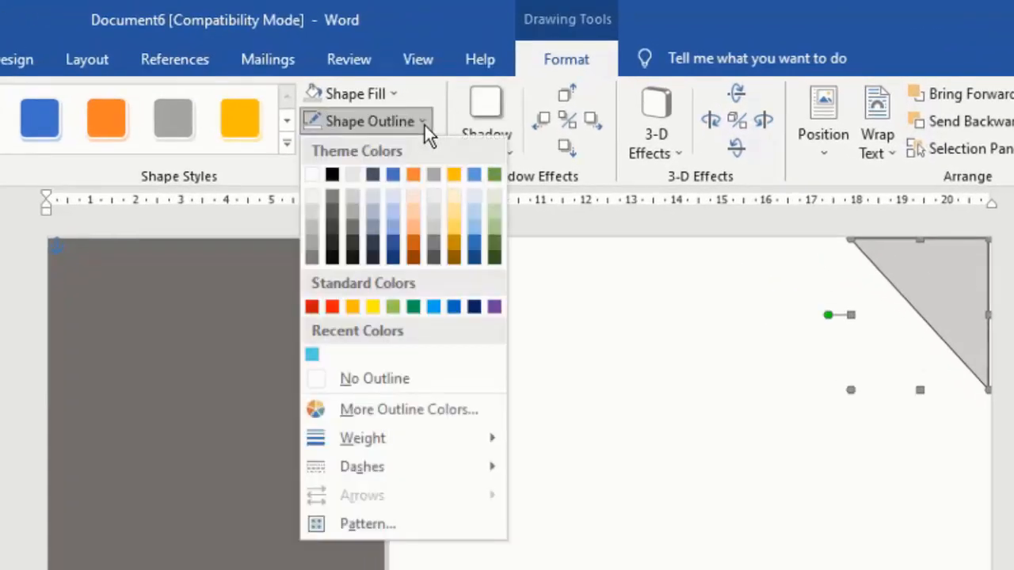
{"action": "left_click", "coordinate": [389, 383]}
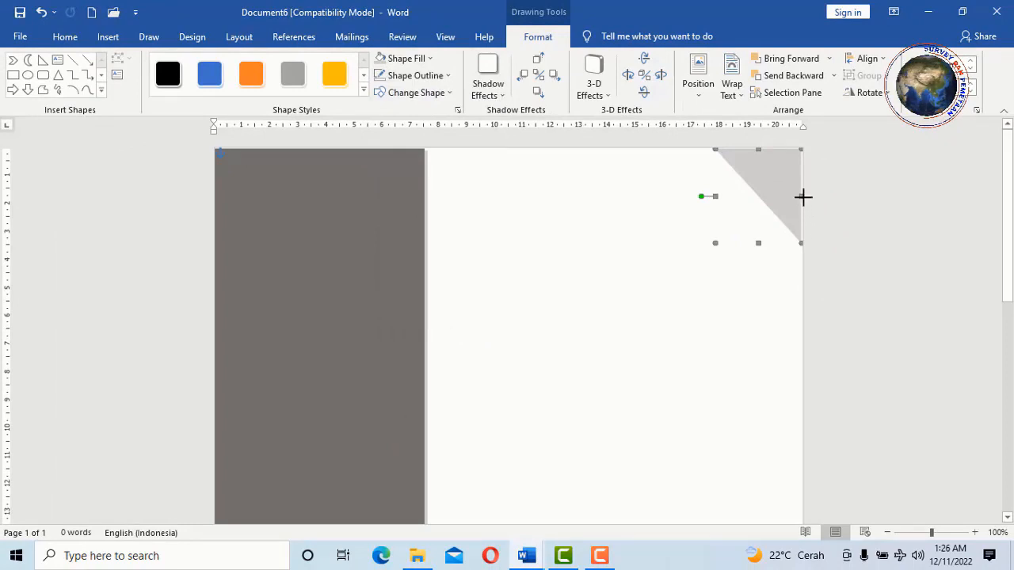
{"action": "left_click", "coordinate": [608, 290]}
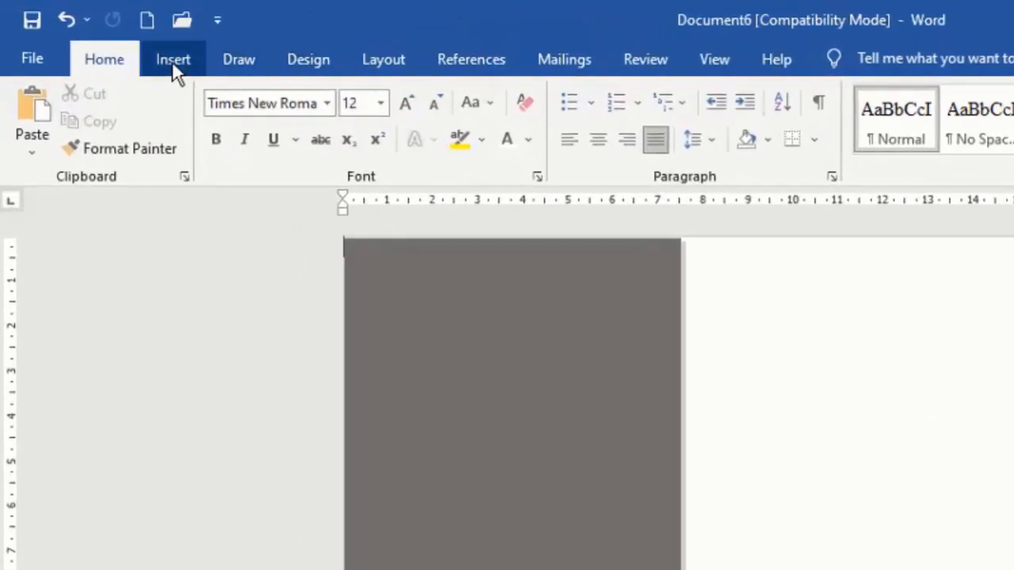
- Draw an oval circle on the page's right side and drag it up-left toward the sidebar
{"action": "left_click", "coordinate": [107, 38]}
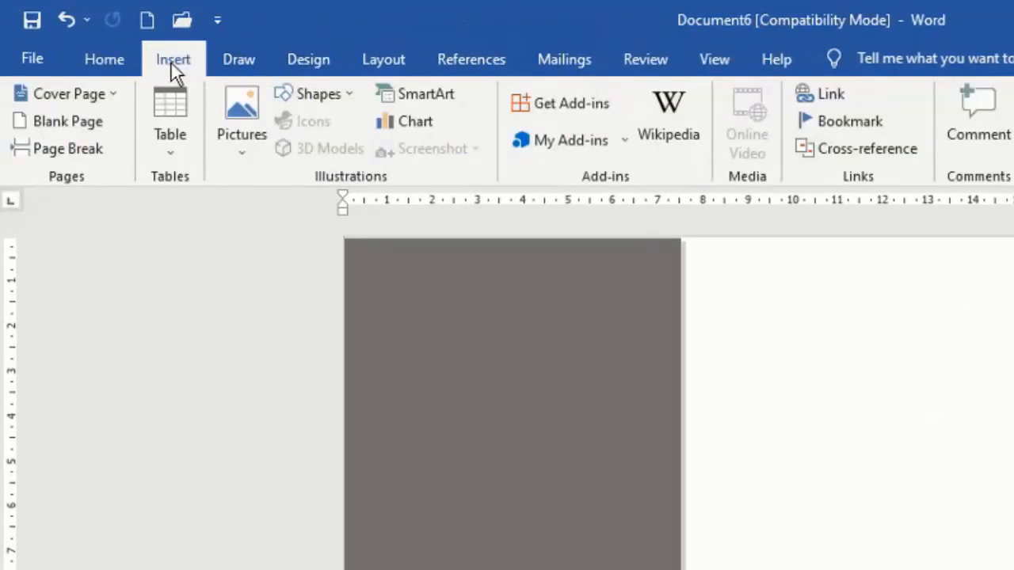
{"action": "left_click", "coordinate": [331, 94]}
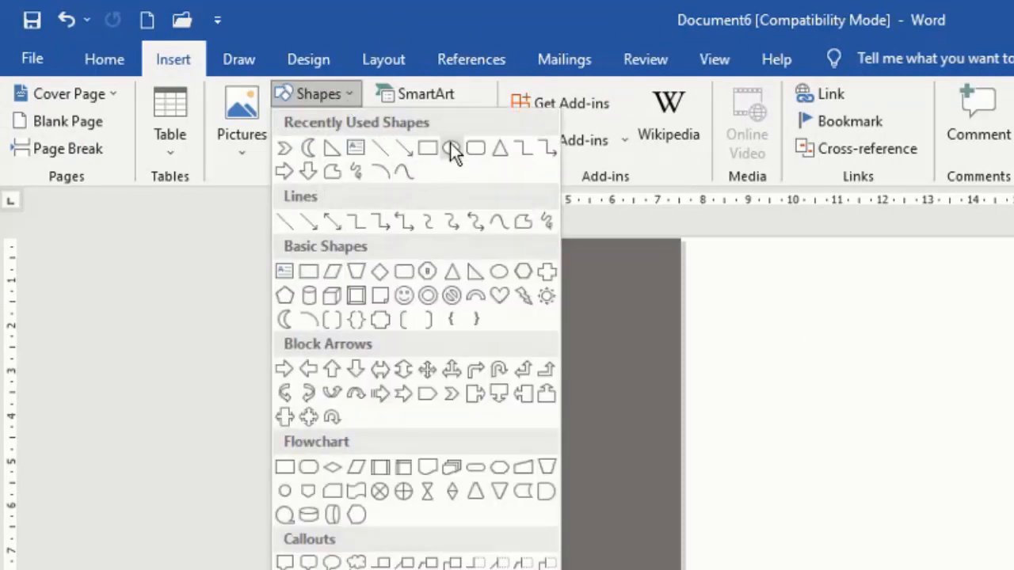
{"action": "left_click", "coordinate": [451, 148]}
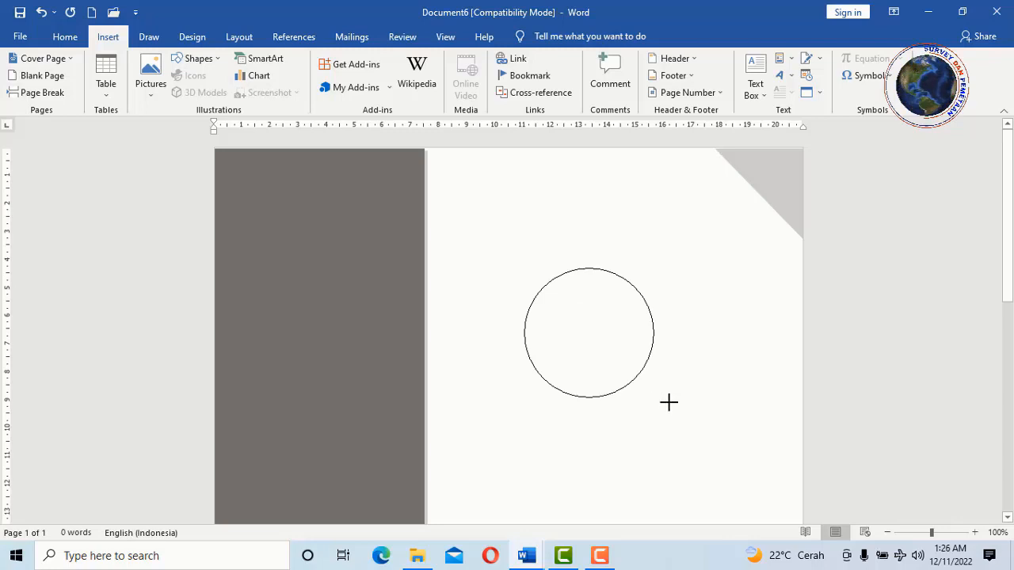
{"action": "left_click_drag", "start_coordinate": [678, 406], "coordinate": [680, 404]}
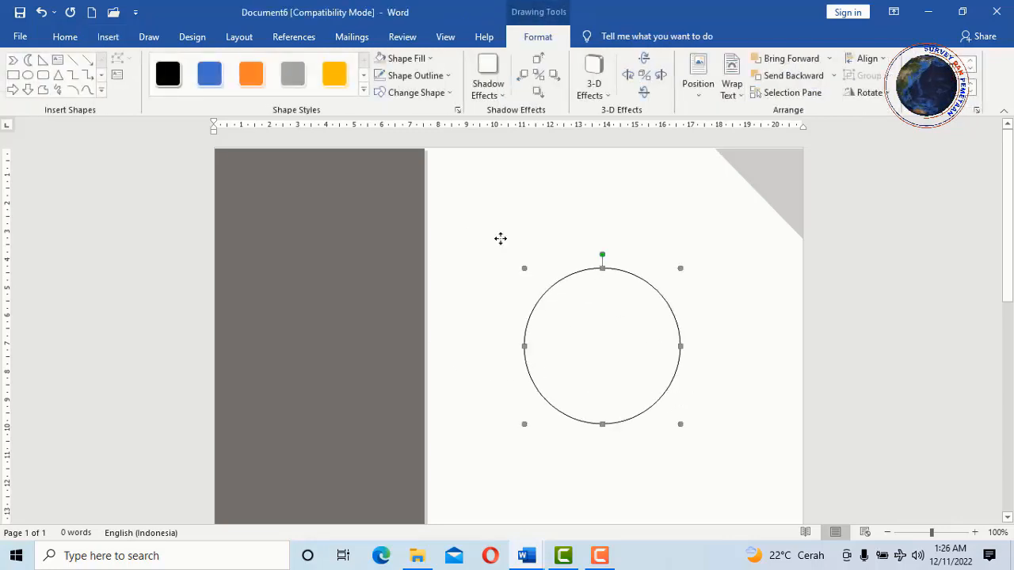
{"action": "left_click_drag", "start_coordinate": [637, 292], "coordinate": [552, 248]}
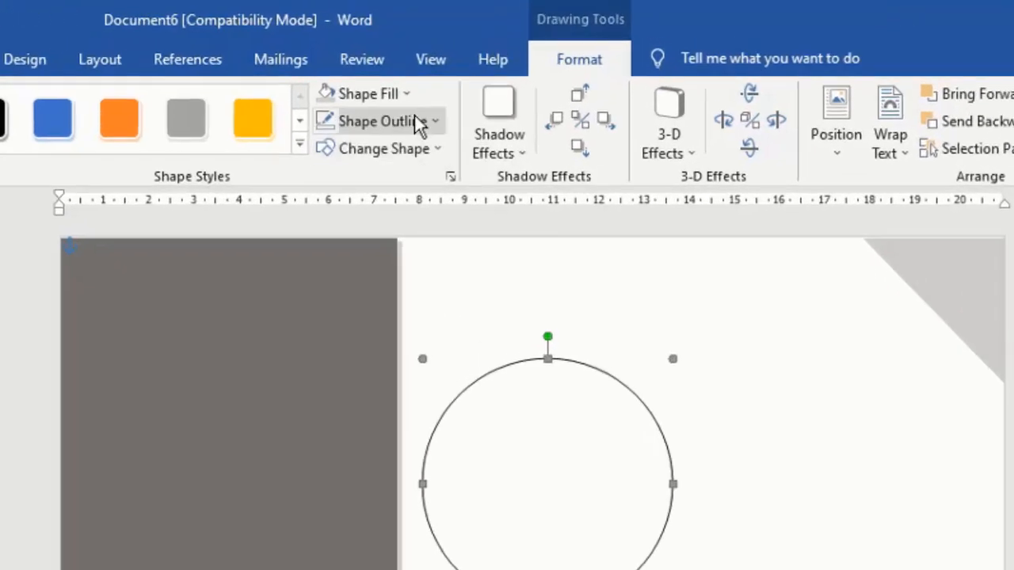
- Fill the circle with picture 5 from the Pictures folder, working offline
{"action": "left_click", "coordinate": [429, 57]}
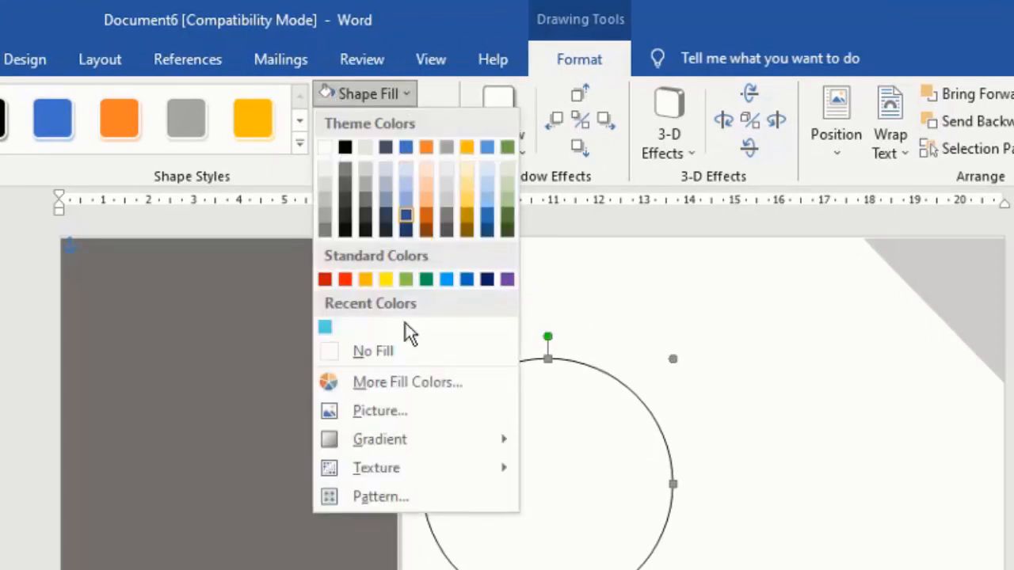
{"action": "left_click", "coordinate": [388, 412]}
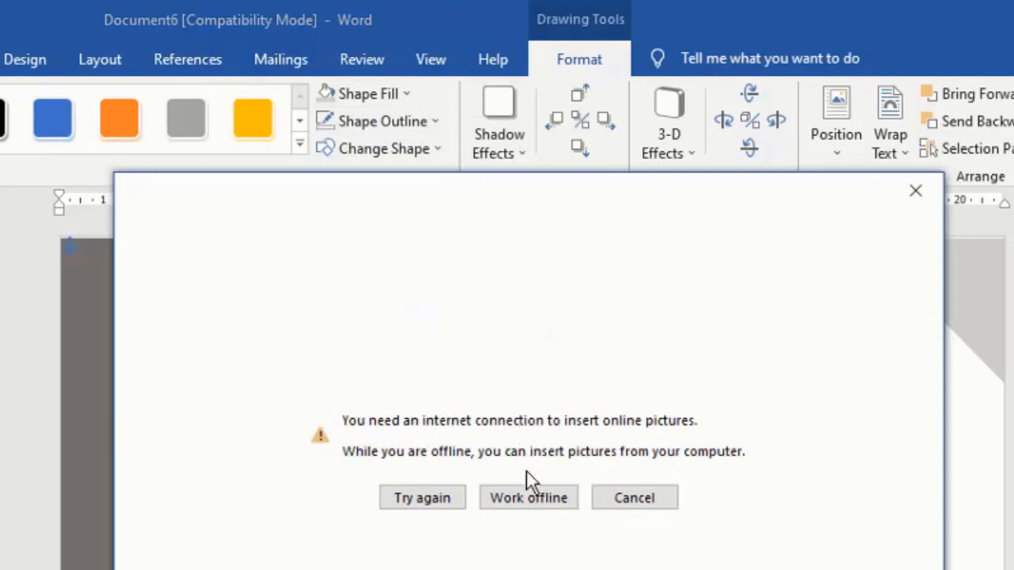
{"action": "left_click", "coordinate": [556, 504]}
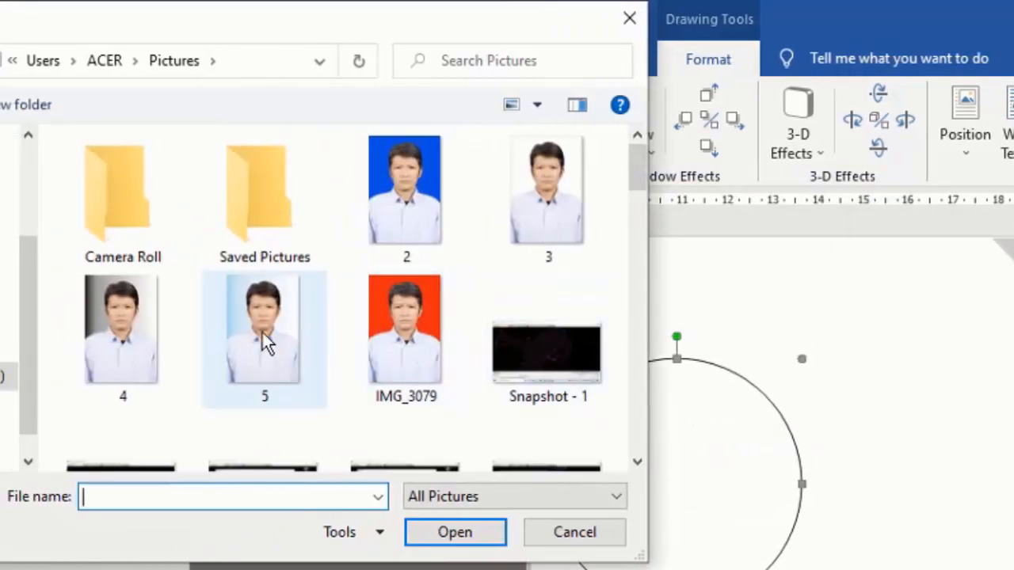
{"action": "left_click", "coordinate": [266, 342]}
{"action": "left_click", "coordinate": [466, 537]}
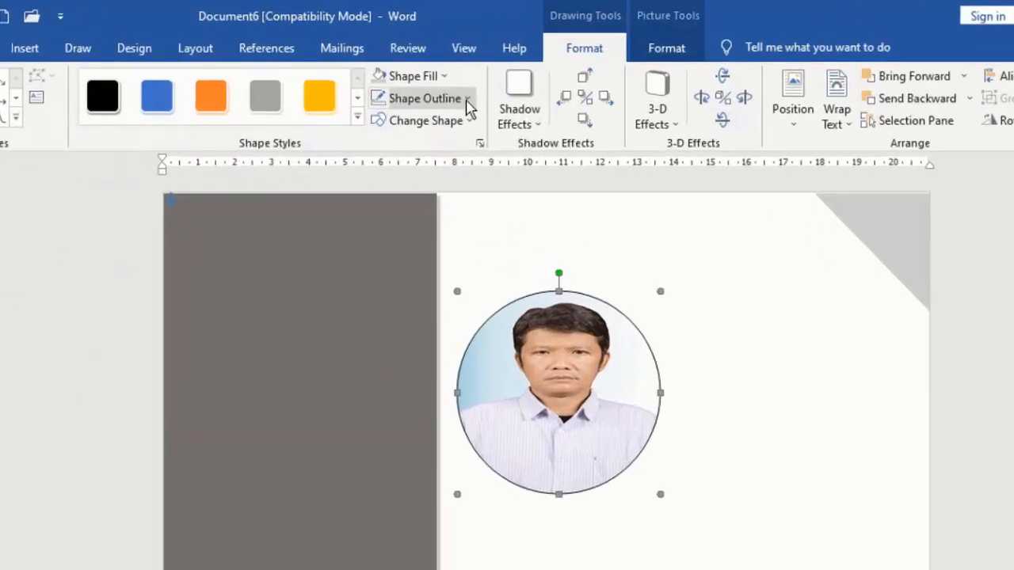
- Give the photo circle a 3 pt white outline and position it atop the gray sidebar
{"action": "left_click", "coordinate": [467, 99]}
{"action": "mouse_move", "coordinate": [467, 353]}
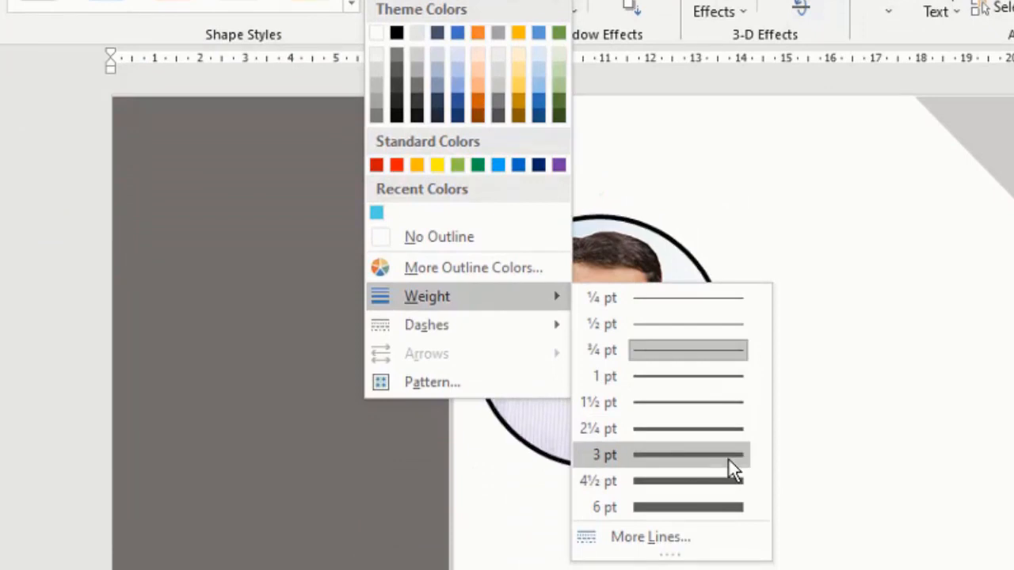
{"action": "left_click", "coordinate": [728, 460]}
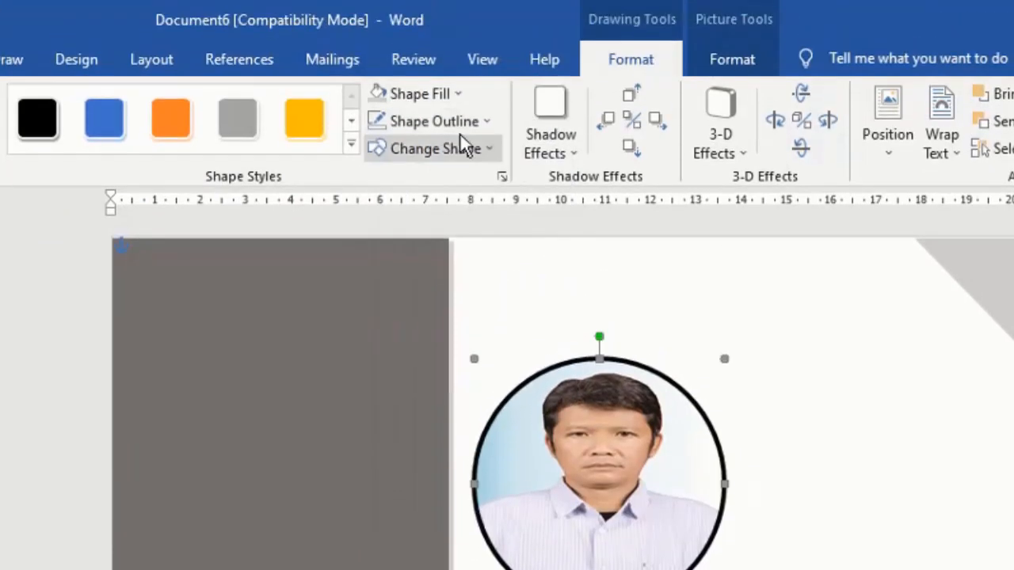
{"action": "left_click", "coordinate": [473, 121]}
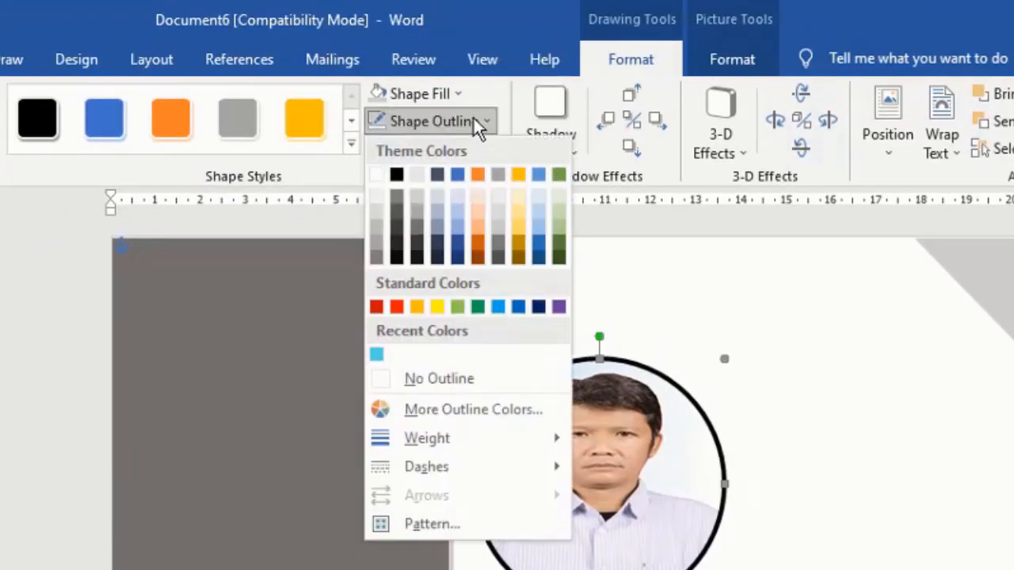
{"action": "left_click", "coordinate": [375, 176]}
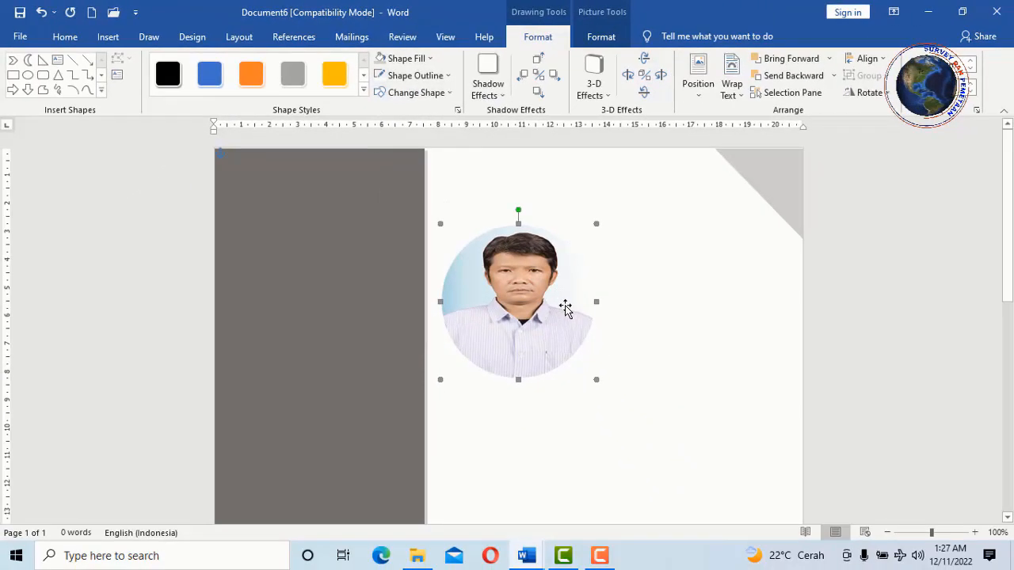
{"action": "left_click_drag", "start_coordinate": [561, 299], "coordinate": [336, 236]}
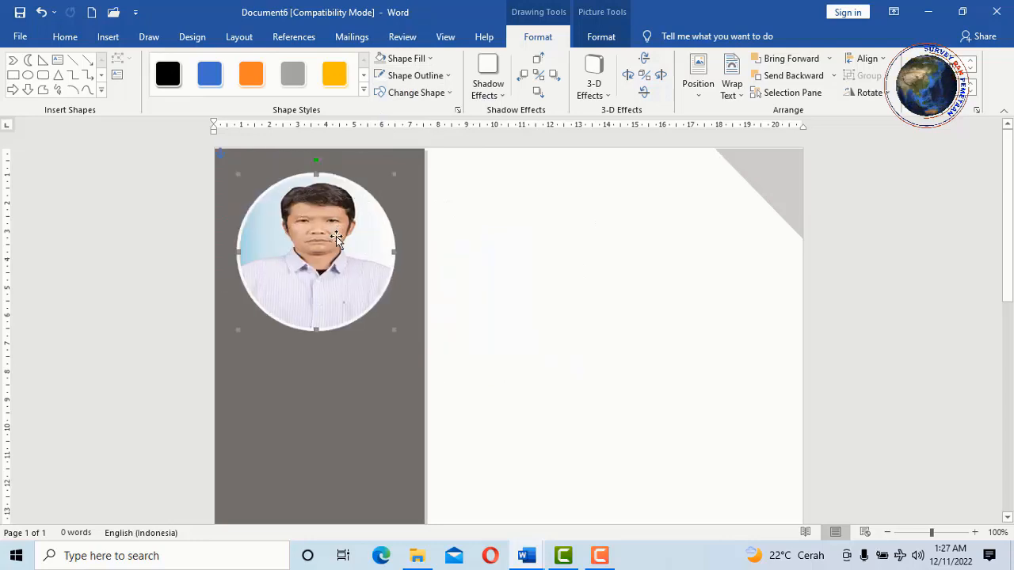
{"action": "left_click", "coordinate": [521, 370]}
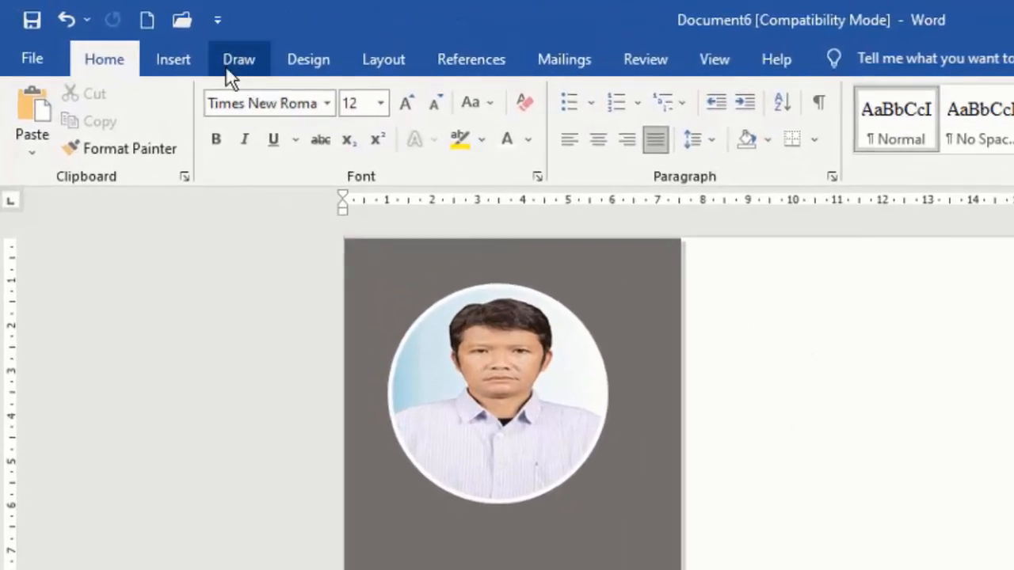
- Draw a text box in the right column and type the person's name
{"action": "left_click", "coordinate": [163, 63]}
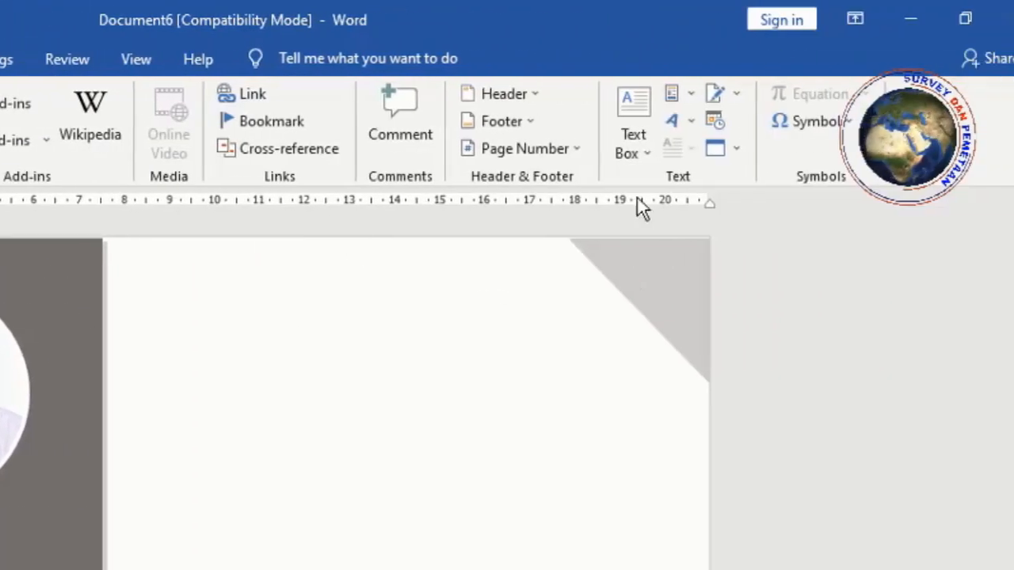
{"action": "left_click", "coordinate": [609, 152]}
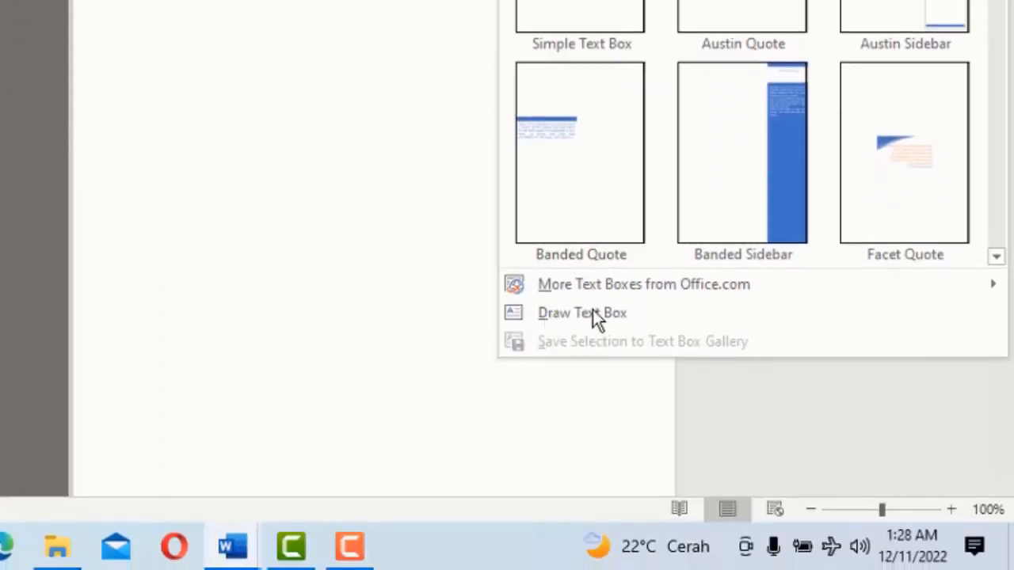
{"action": "left_click", "coordinate": [671, 313]}
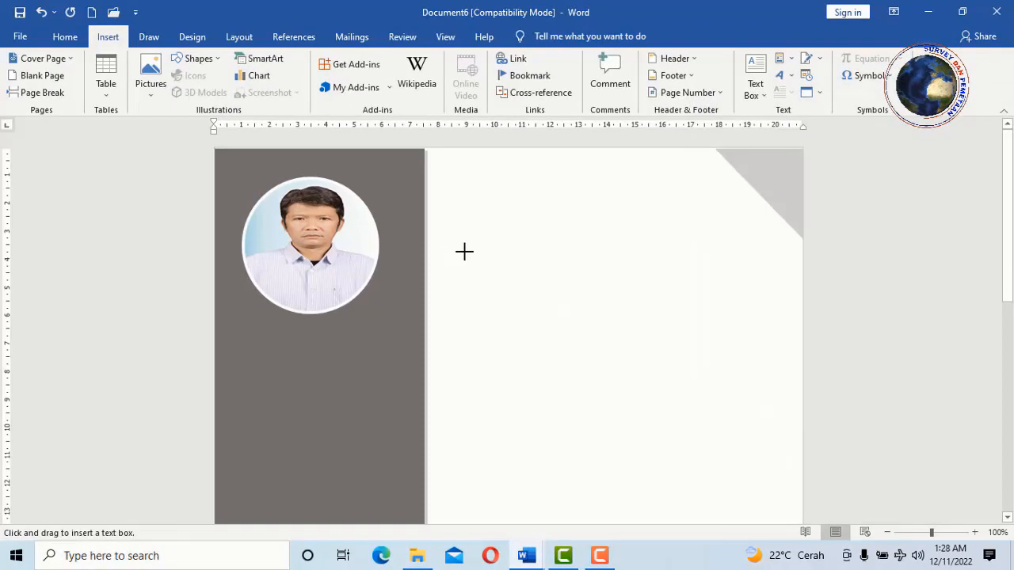
{"action": "mouse_move", "coordinate": [463, 252]}
{"action": "left_mouse_down"}
{"action": "mouse_move", "coordinate": [685, 307]}
{"action": "mouse_move", "coordinate": [705, 299]}
{"action": "left_mouse_up"}
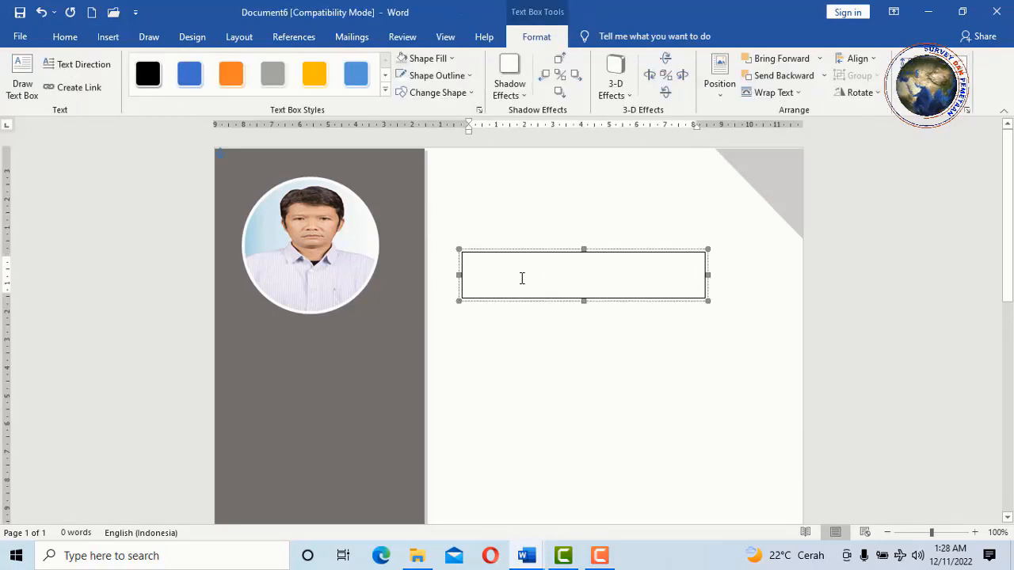
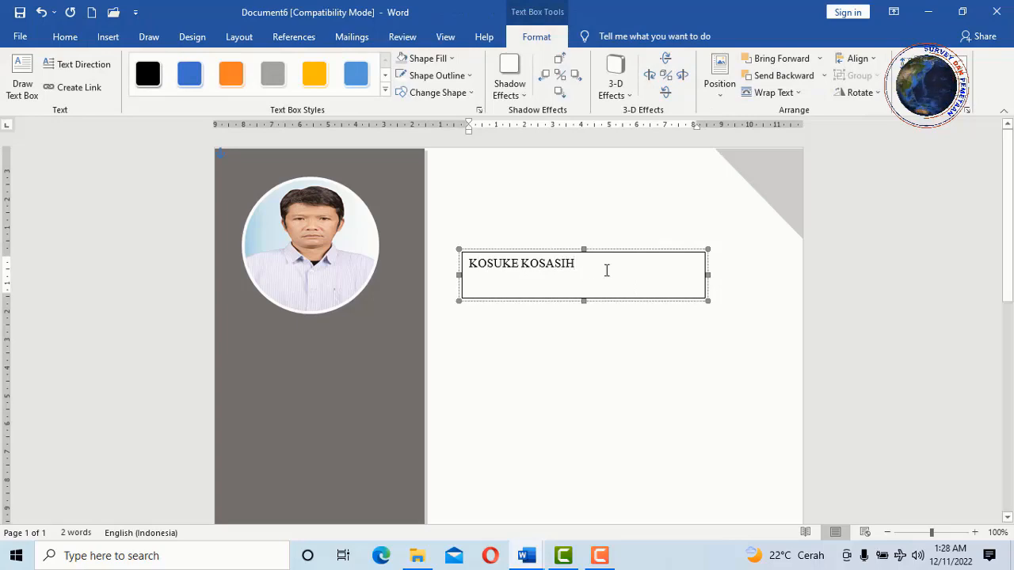
{"action": "left_click_drag", "start_coordinate": [607, 269], "coordinate": [463, 250]}
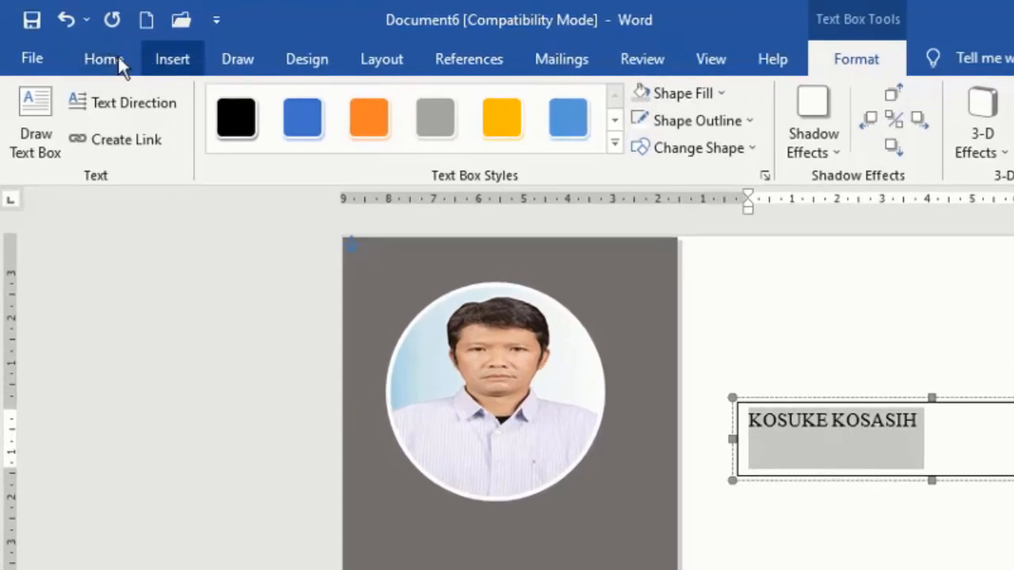
- Format the name as 24 pt Calibri, bold and italic
{"action": "left_click", "coordinate": [75, 36]}
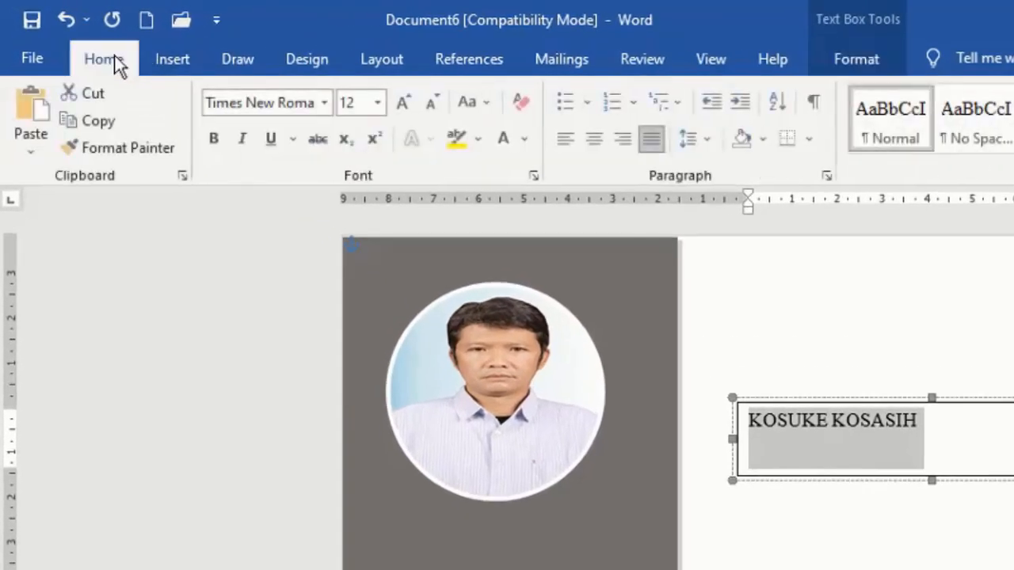
{"action": "left_click", "coordinate": [406, 103]}
{"action": "left_click", "coordinate": [406, 103]}
{"action": "left_click", "coordinate": [406, 102]}
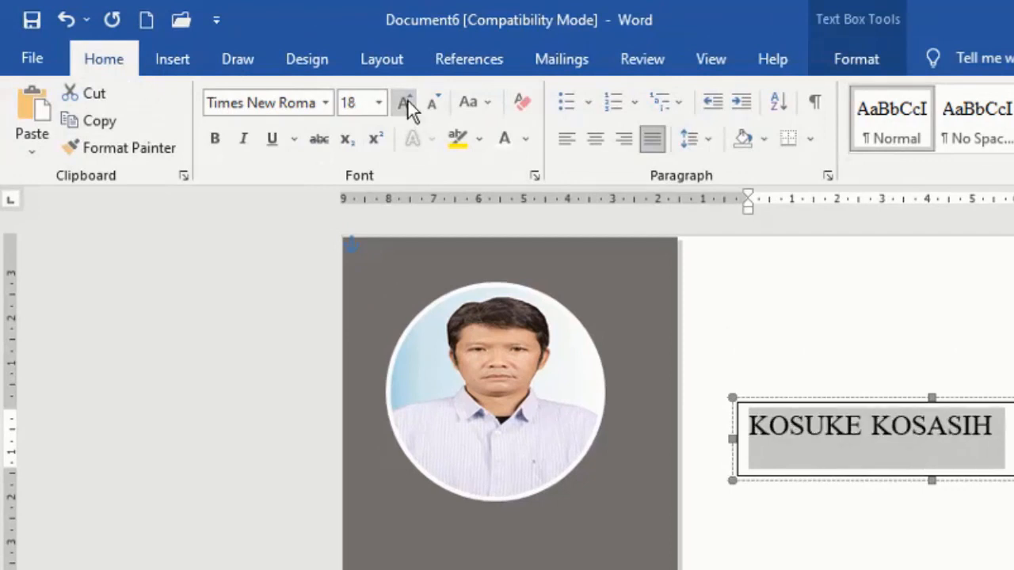
{"action": "left_click", "coordinate": [407, 102]}
{"action": "left_click", "coordinate": [406, 102]}
{"action": "left_click", "coordinate": [407, 102]}
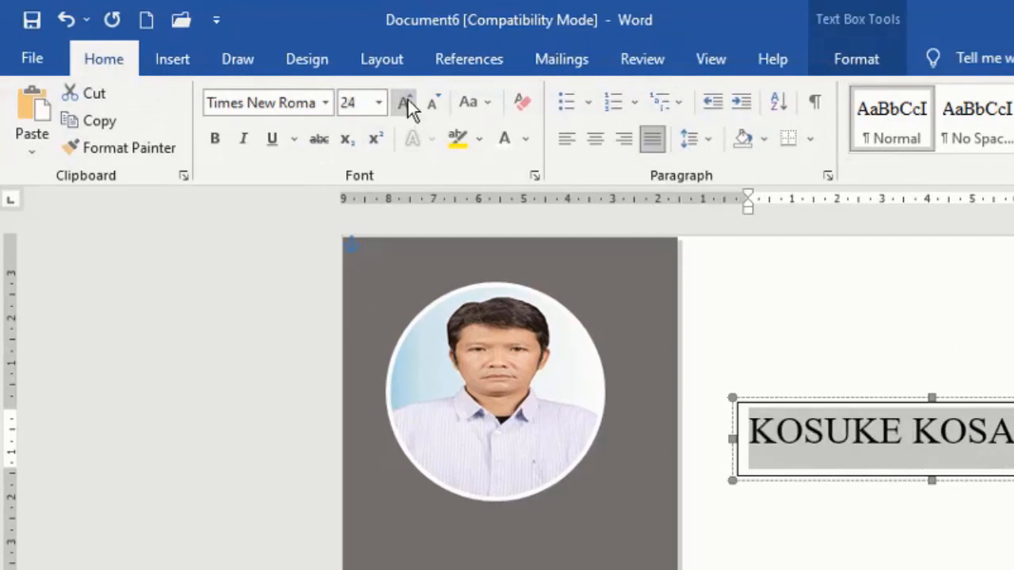
{"action": "left_click", "coordinate": [325, 102]}
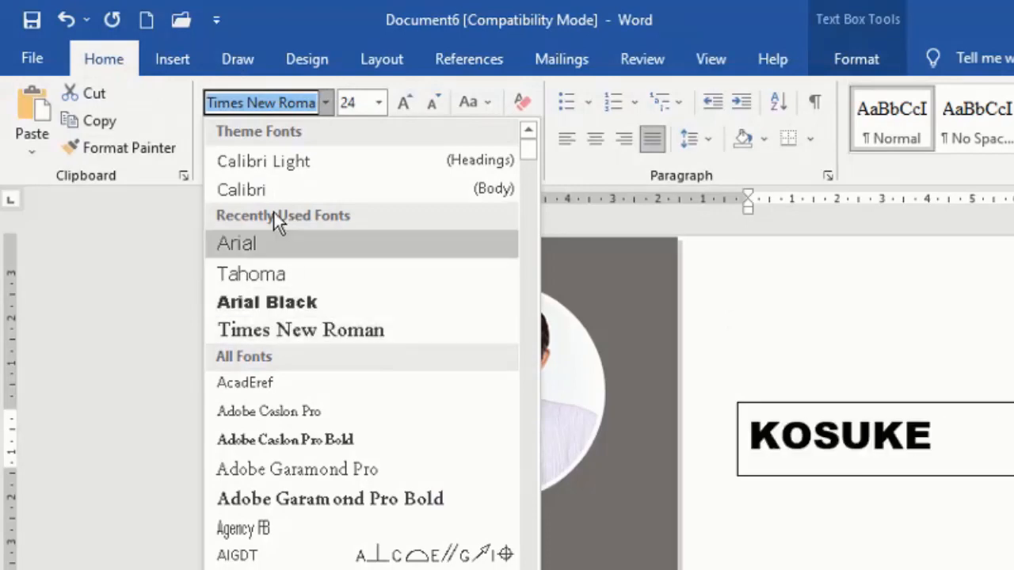
{"action": "left_click", "coordinate": [268, 189]}
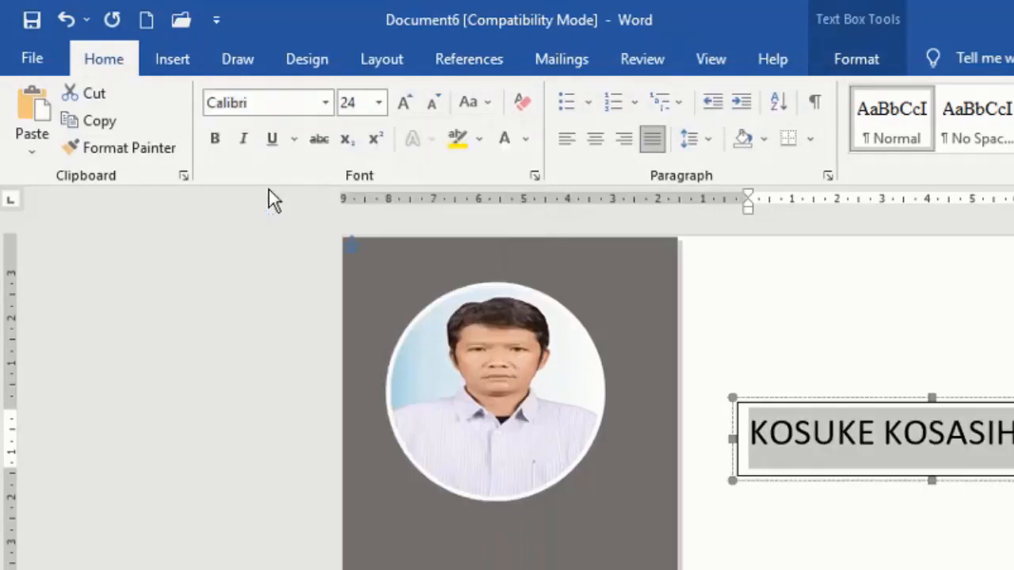
{"action": "left_click", "coordinate": [215, 138]}
{"action": "left_click", "coordinate": [243, 139]}
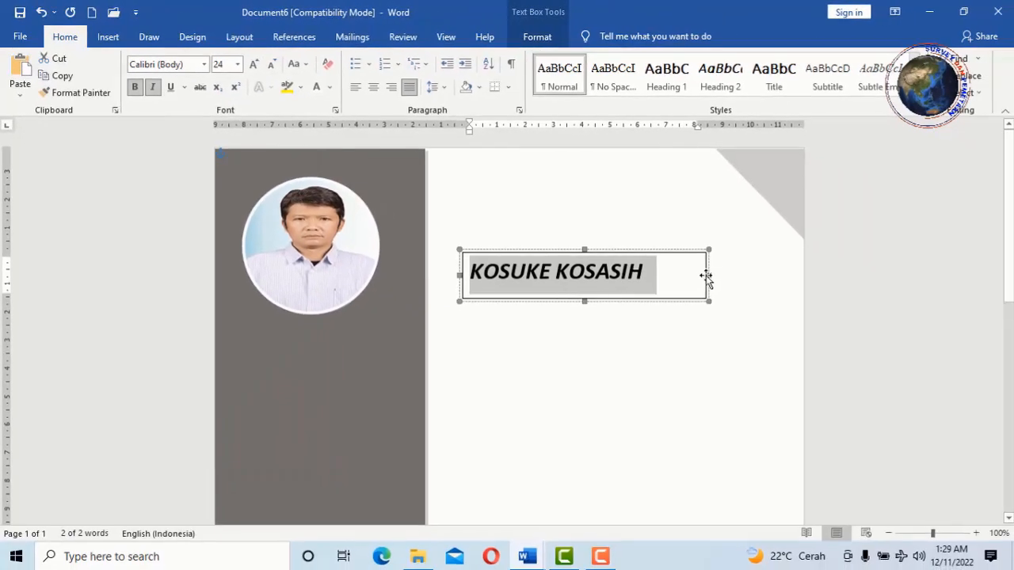
{"action": "left_click", "coordinate": [907, 370]}
{"action": "left_click", "coordinate": [666, 272]}
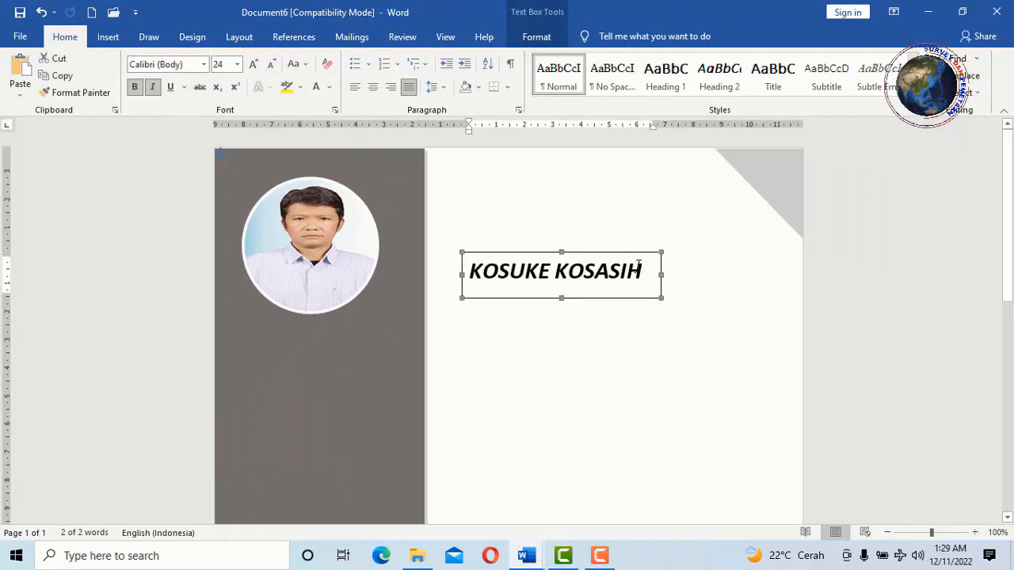
{"action": "left_click_drag", "start_coordinate": [655, 271], "coordinate": [474, 251]}
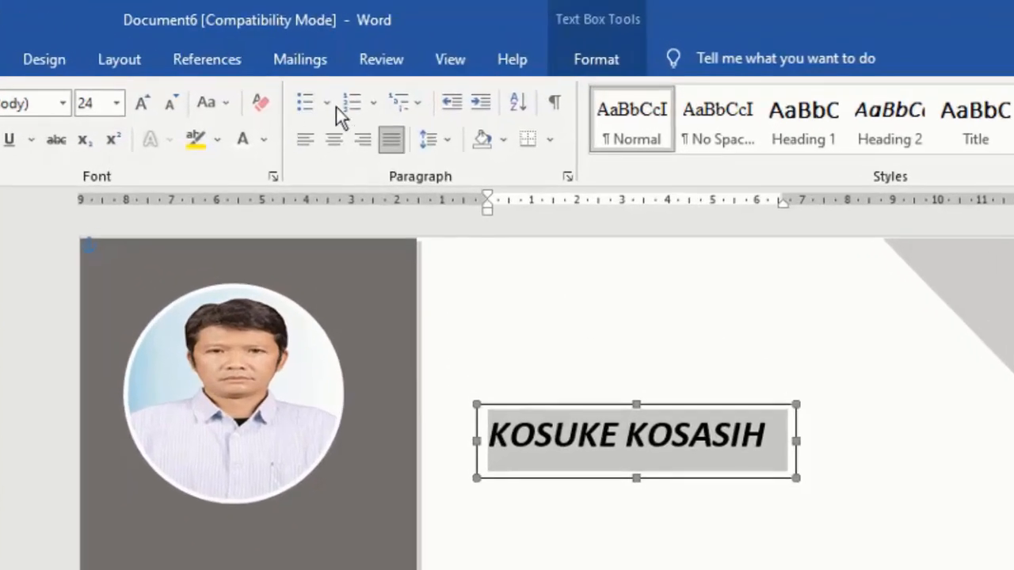
- Remove the name box's outline and move it onto the sidebar below the photo
{"action": "left_click", "coordinate": [617, 59]}
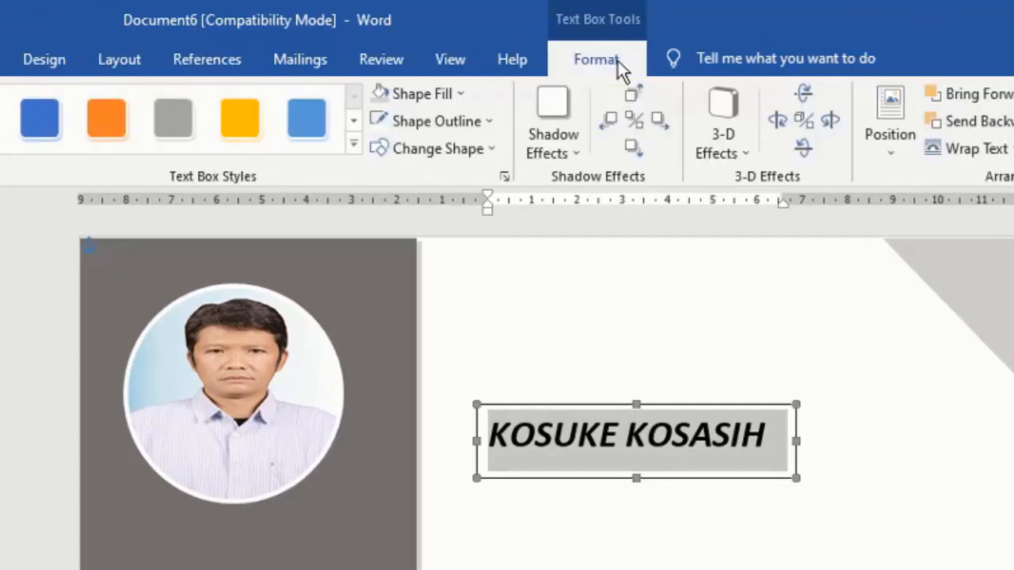
{"action": "left_click", "coordinate": [491, 121]}
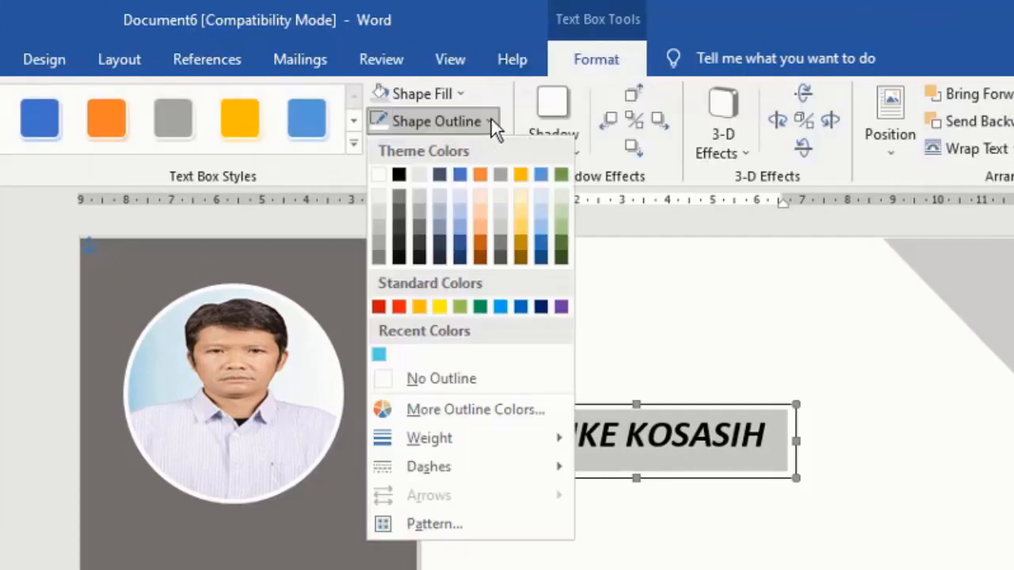
{"action": "left_click", "coordinate": [492, 381]}
{"action": "left_click_drag", "start_coordinate": [487, 434], "coordinate": [737, 442]}
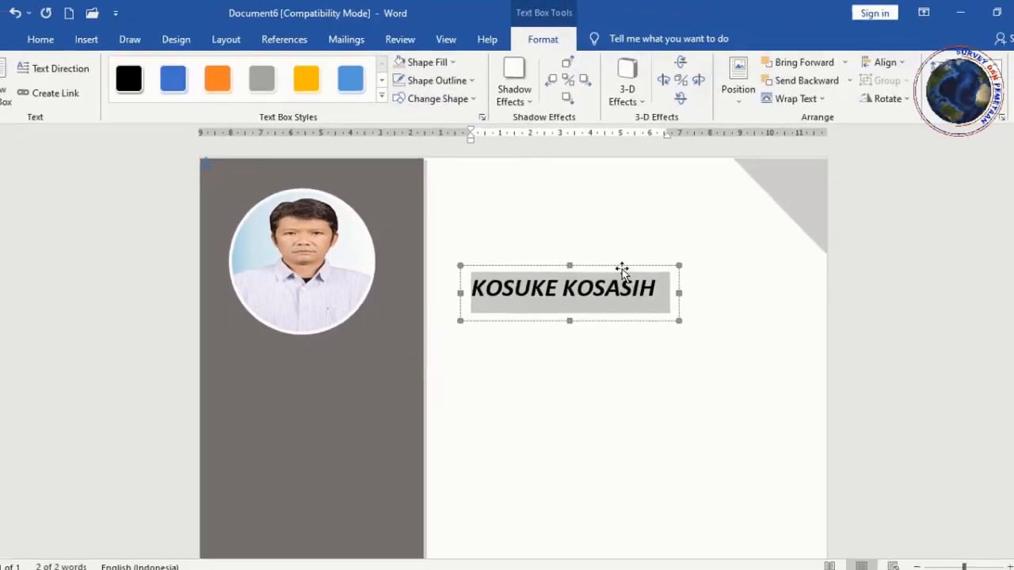
{"action": "left_click_drag", "start_coordinate": [603, 268], "coordinate": [382, 342]}
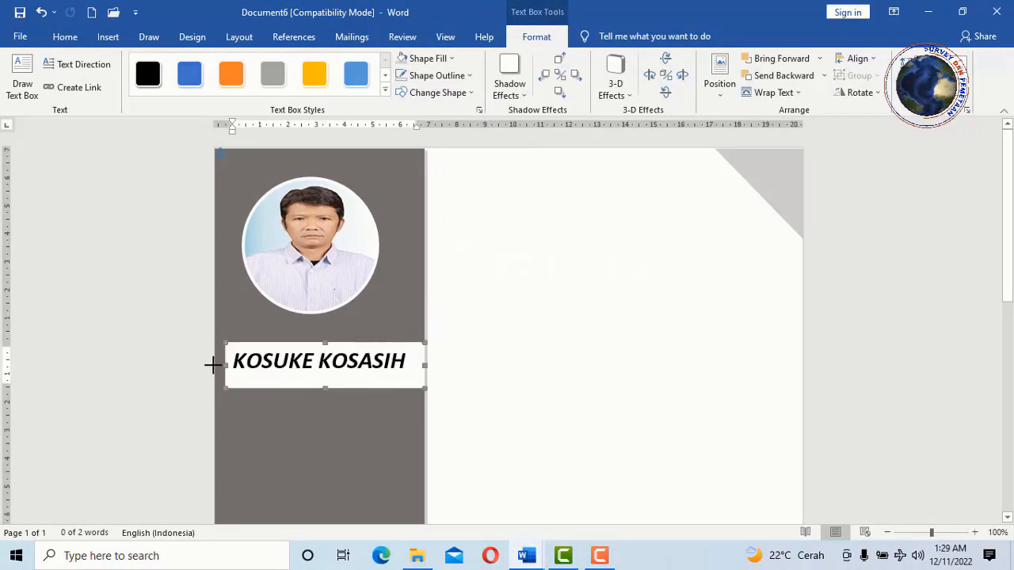
{"action": "left_click_drag", "start_coordinate": [213, 365], "coordinate": [214, 365]}
{"action": "left_click_drag", "start_coordinate": [397, 361], "coordinate": [220, 342]}
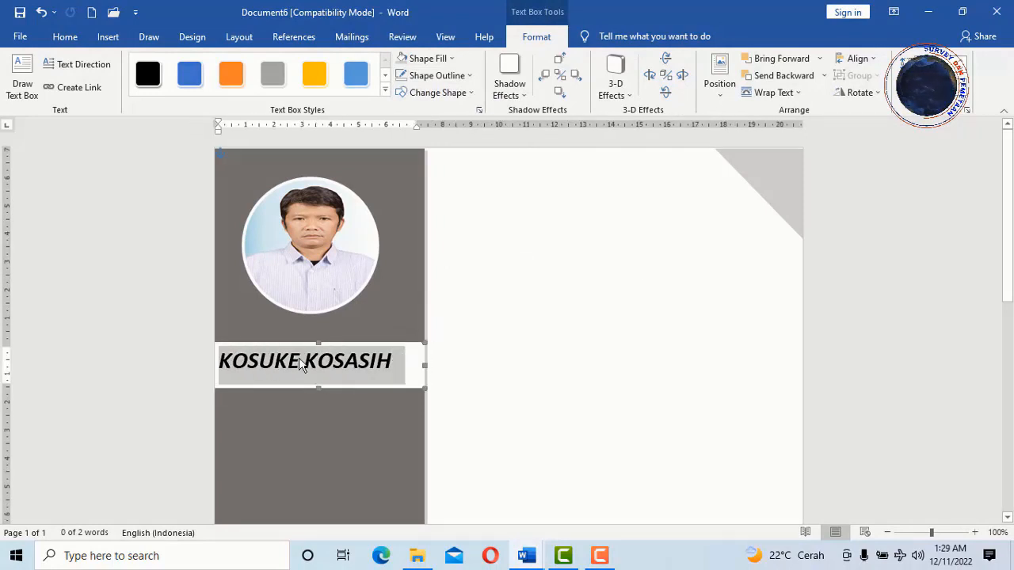
- Centre the name in its box and set the box to No Fill
{"action": "left_click", "coordinate": [65, 37]}
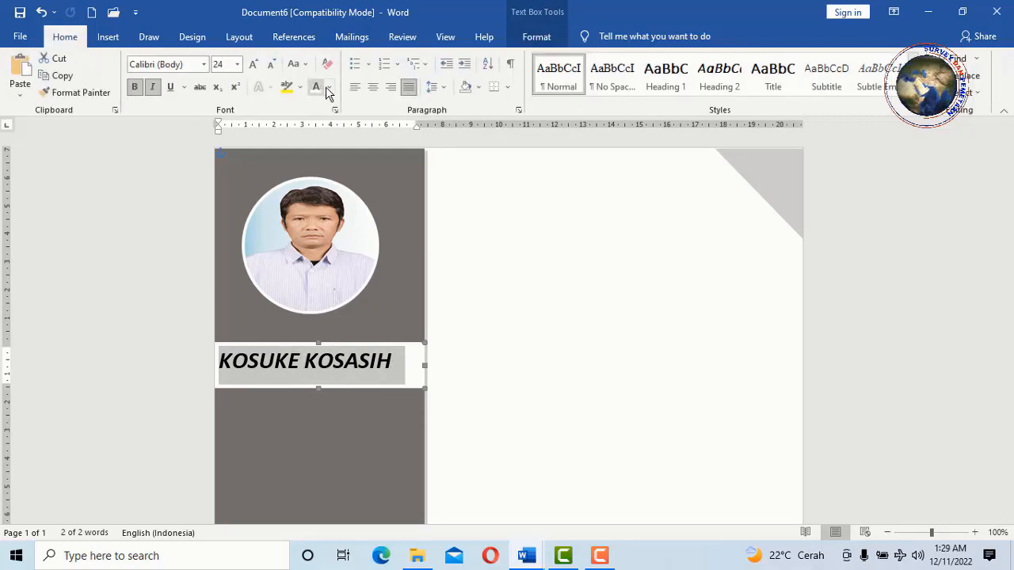
{"action": "left_click", "coordinate": [372, 87]}
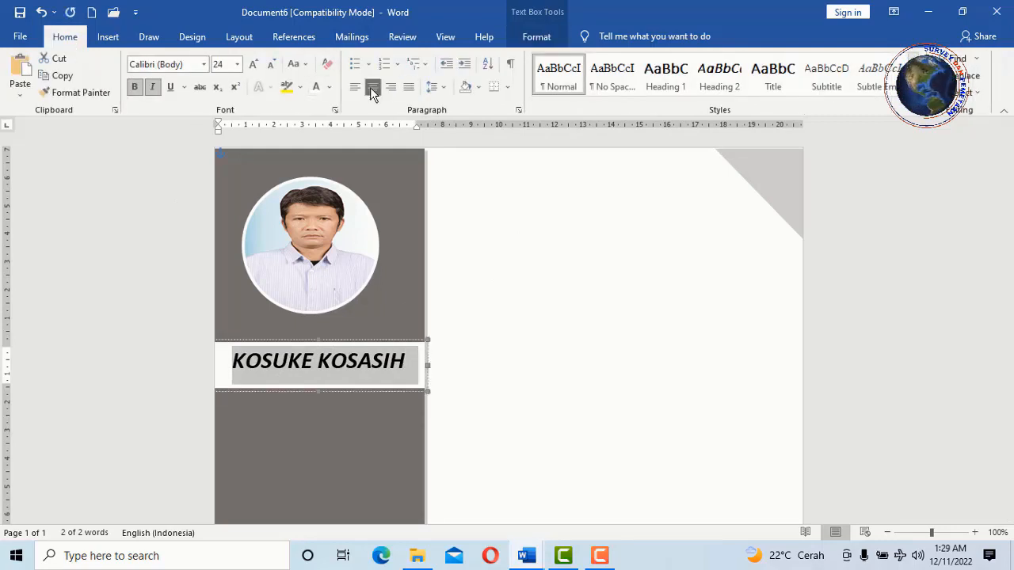
{"action": "left_click", "coordinate": [538, 36]}
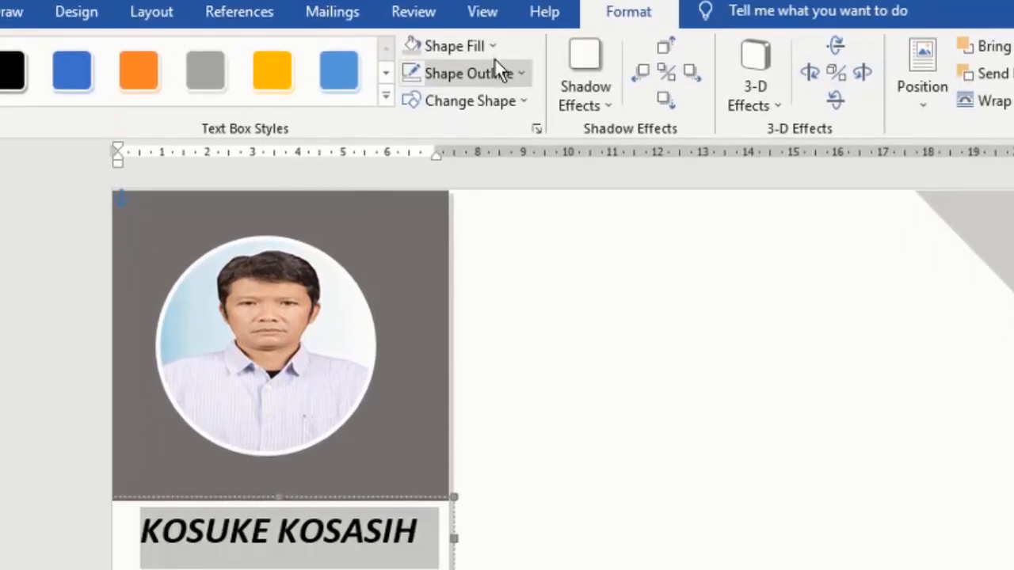
{"action": "left_click", "coordinate": [489, 46]}
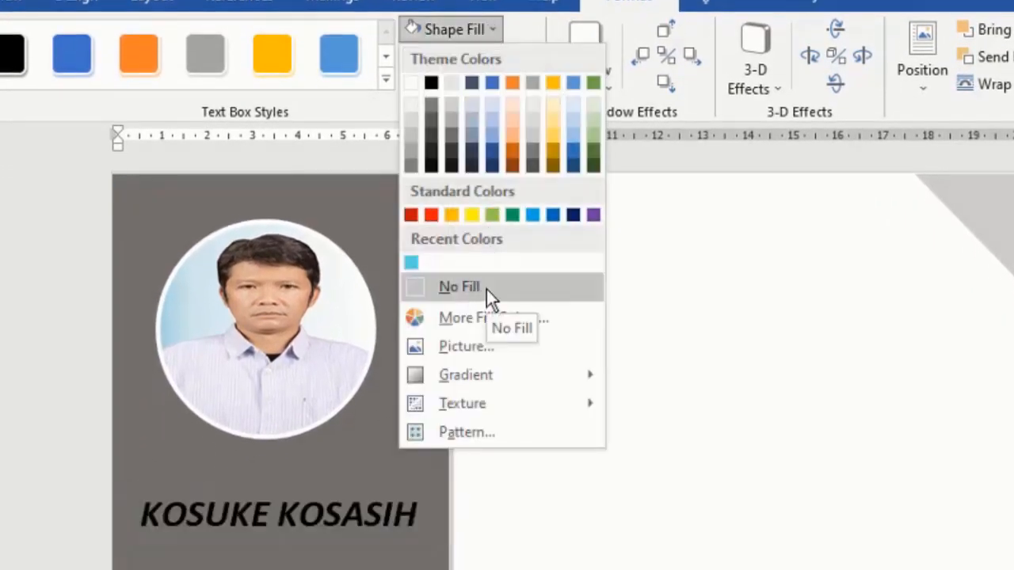
{"action": "left_click", "coordinate": [486, 289]}
- Make the name text white and deselect the box to check the result
{"action": "key", "text": "ctrl+a"}
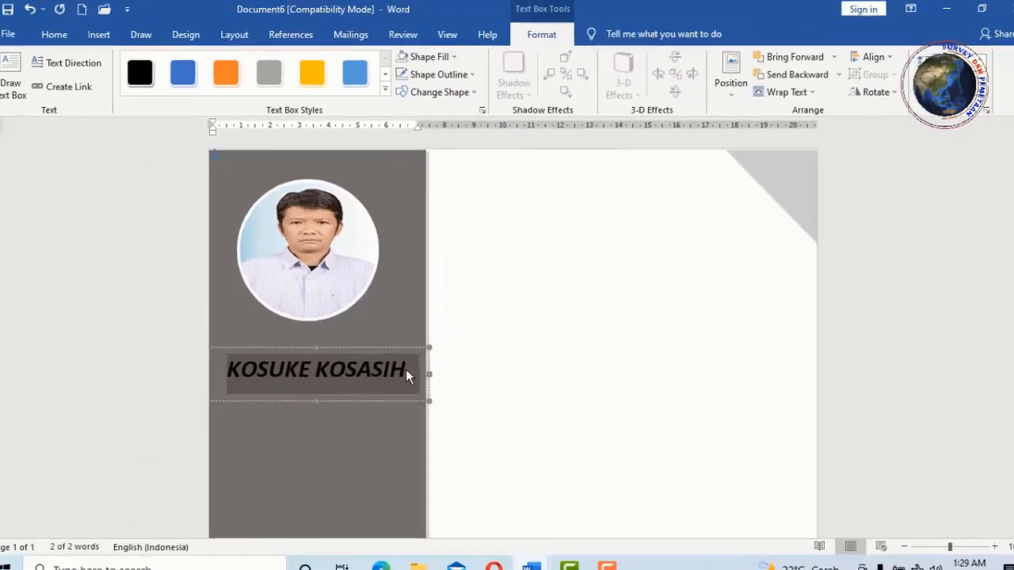
{"action": "left_click", "coordinate": [407, 370]}
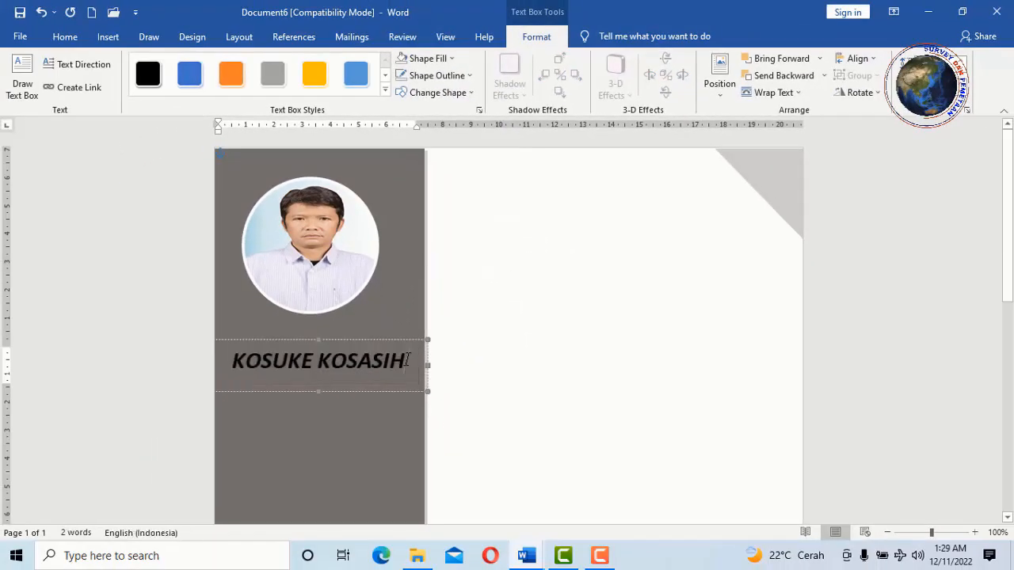
{"action": "left_click_drag", "start_coordinate": [409, 370], "coordinate": [244, 356]}
{"action": "left_click", "coordinate": [70, 40]}
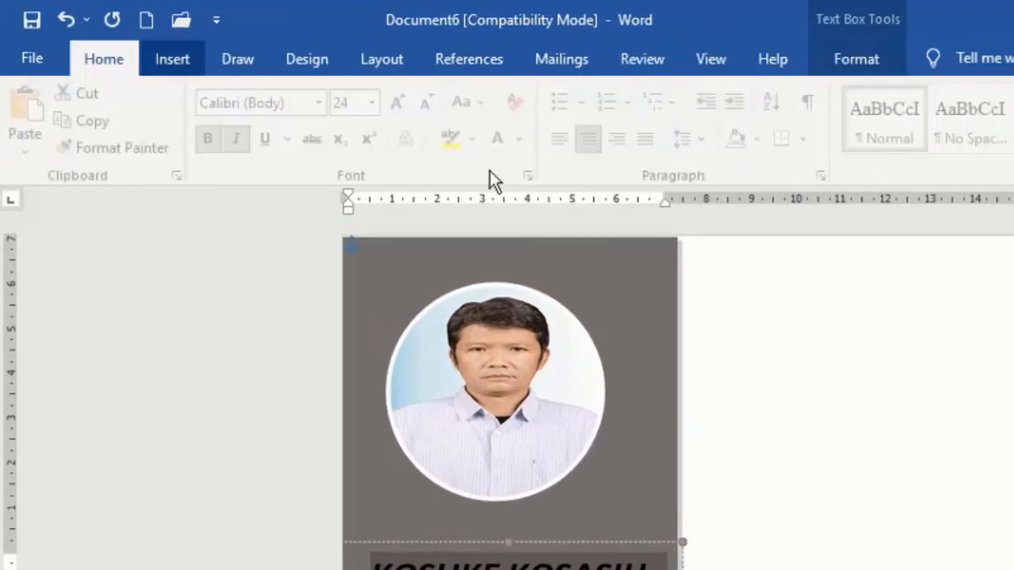
{"action": "left_click", "coordinate": [530, 142]}
{"action": "left_click", "coordinate": [503, 221]}
{"action": "left_click", "coordinate": [626, 495]}
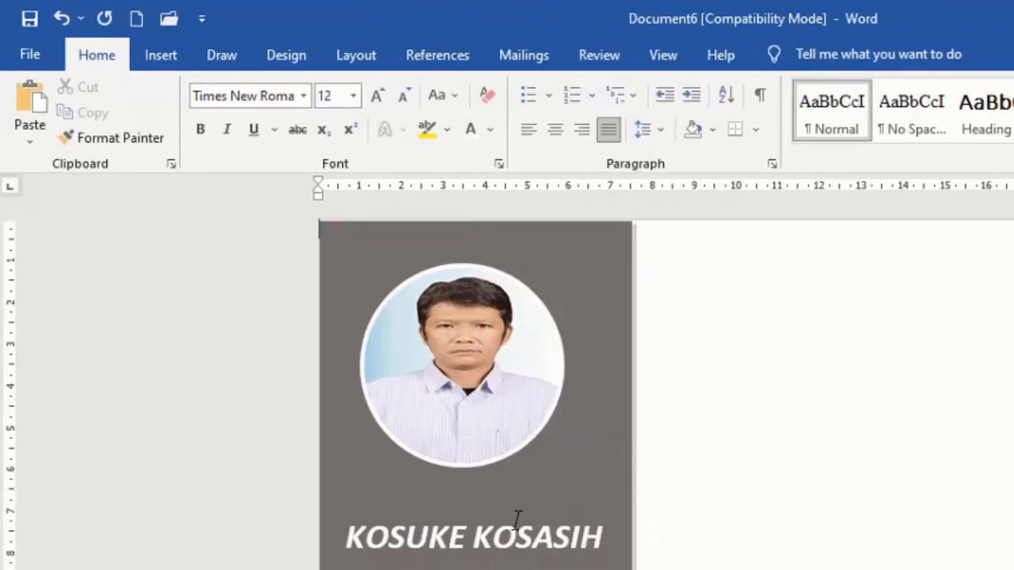
{"action": "left_click", "coordinate": [556, 562]}
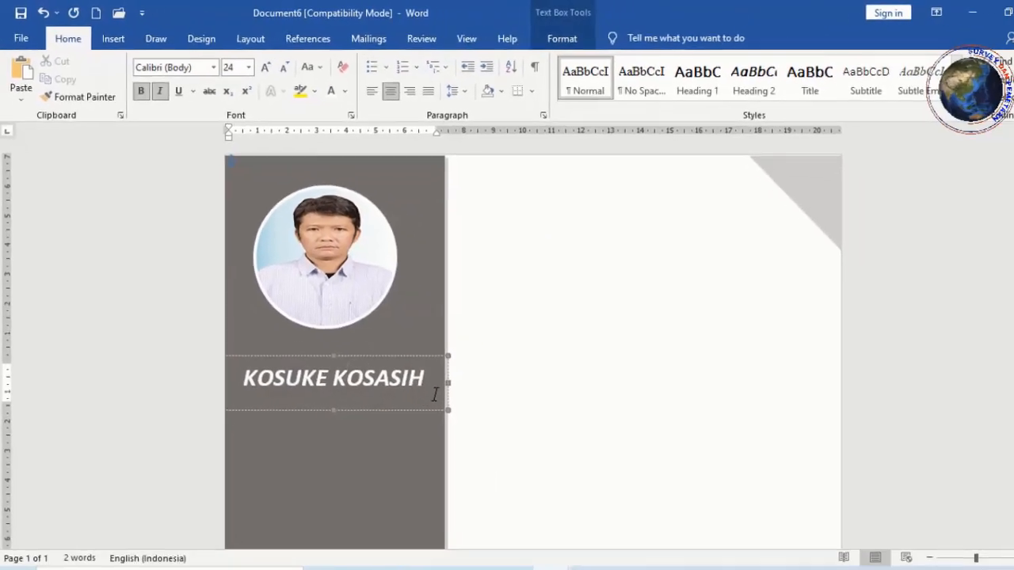
{"action": "left_click", "coordinate": [469, 374]}
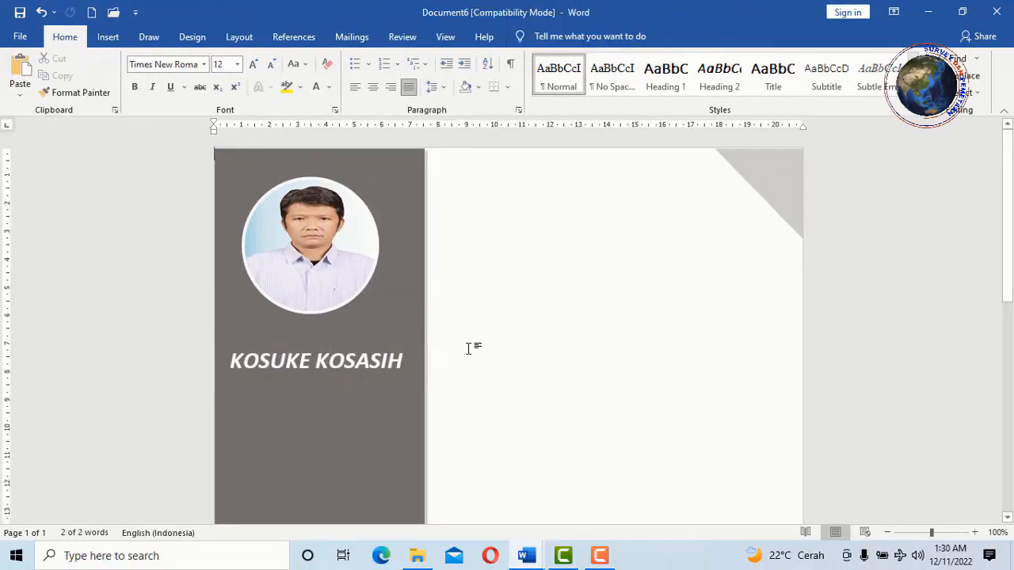
- Draw a new empty text box in the right column and set its outline to No Outline
{"action": "scroll", "coordinate": [469, 348], "scroll_direction": "down", "scroll_amount": 3}
{"action": "left_click", "coordinate": [344, 237]}
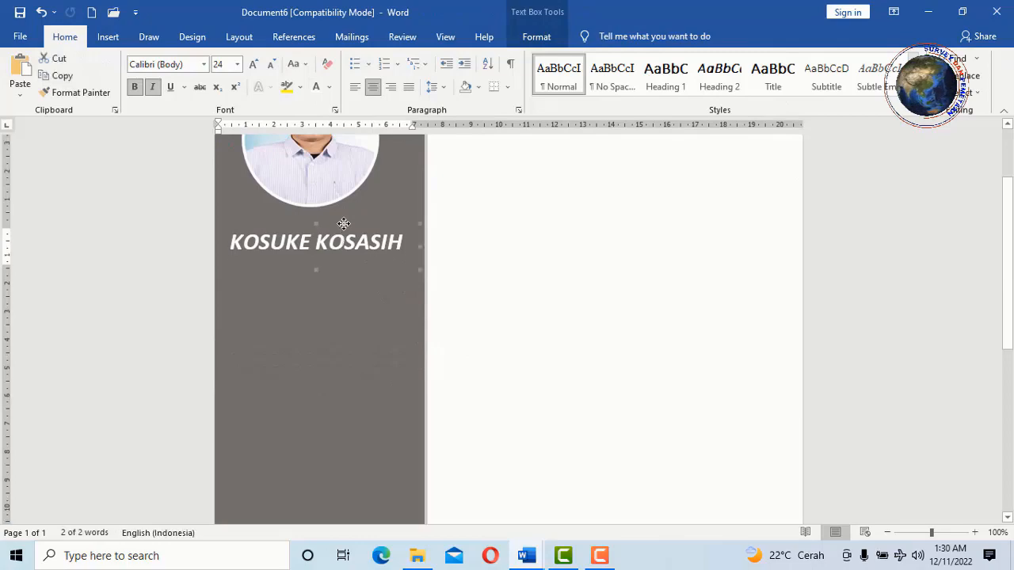
{"action": "left_click", "coordinate": [523, 293]}
{"action": "scroll", "coordinate": [500, 298], "scroll_direction": "up", "scroll_amount": 3}
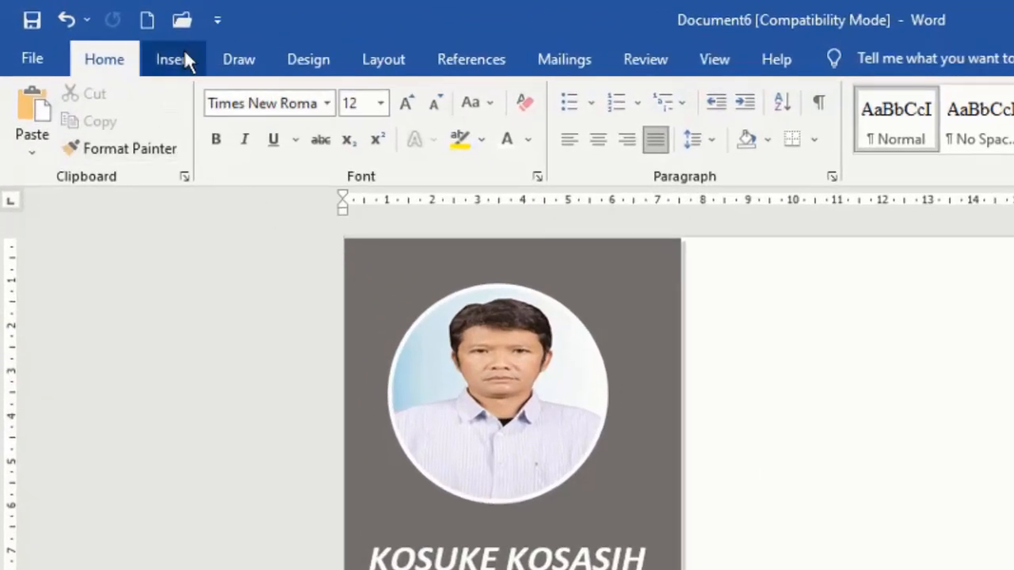
{"action": "left_click", "coordinate": [184, 55]}
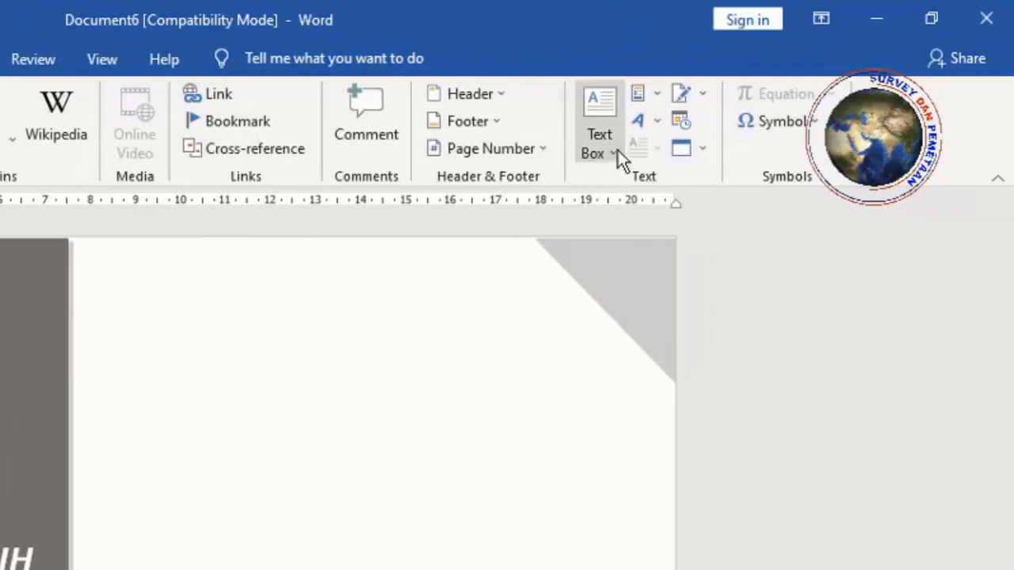
{"action": "left_click", "coordinate": [618, 152]}
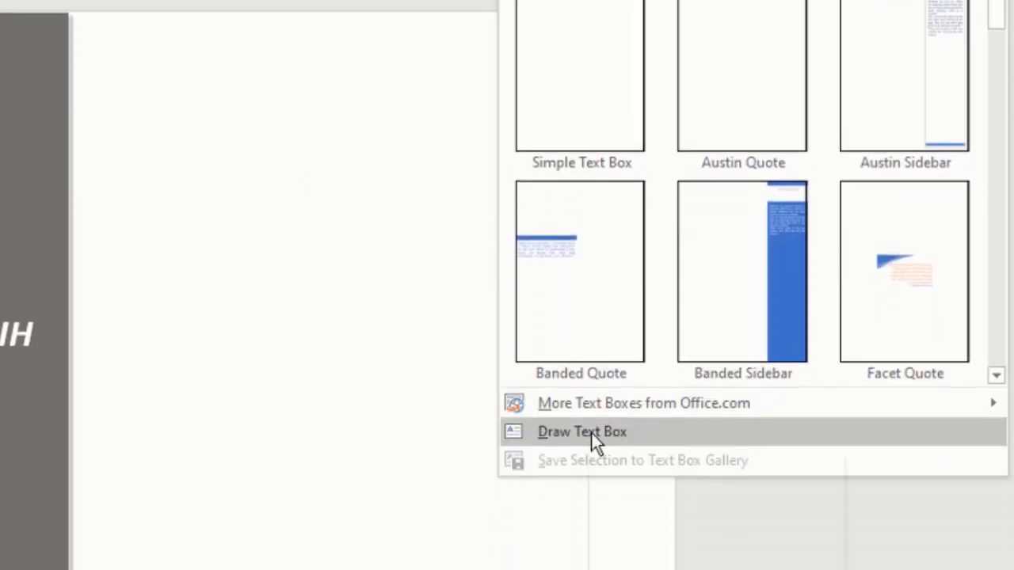
{"action": "left_click", "coordinate": [606, 431]}
{"action": "mouse_move", "coordinate": [473, 238]}
{"action": "left_mouse_down"}
{"action": "mouse_move", "coordinate": [711, 306]}
{"action": "mouse_move", "coordinate": [721, 325]}
{"action": "left_mouse_up"}
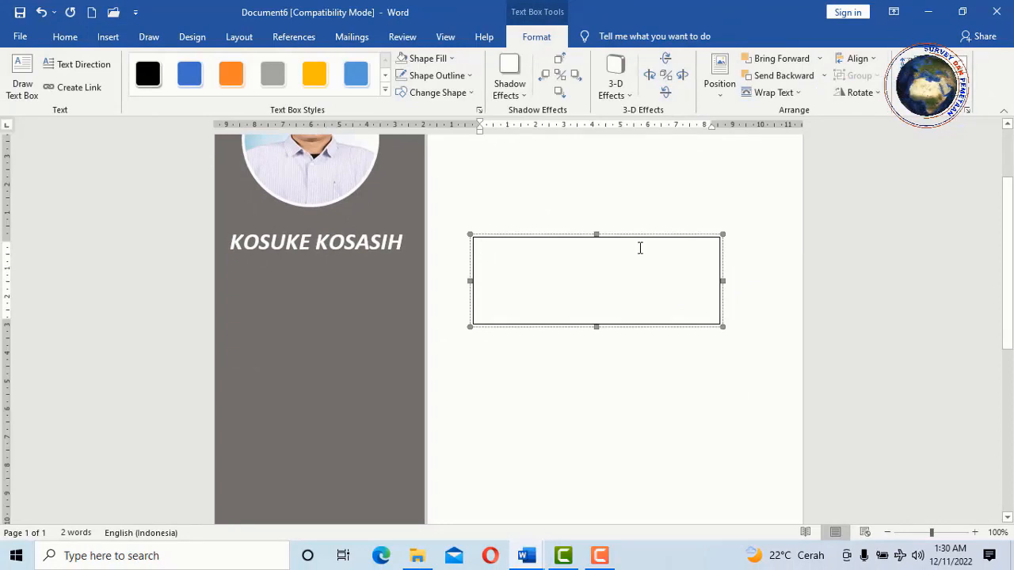
{"action": "left_click", "coordinate": [469, 75]}
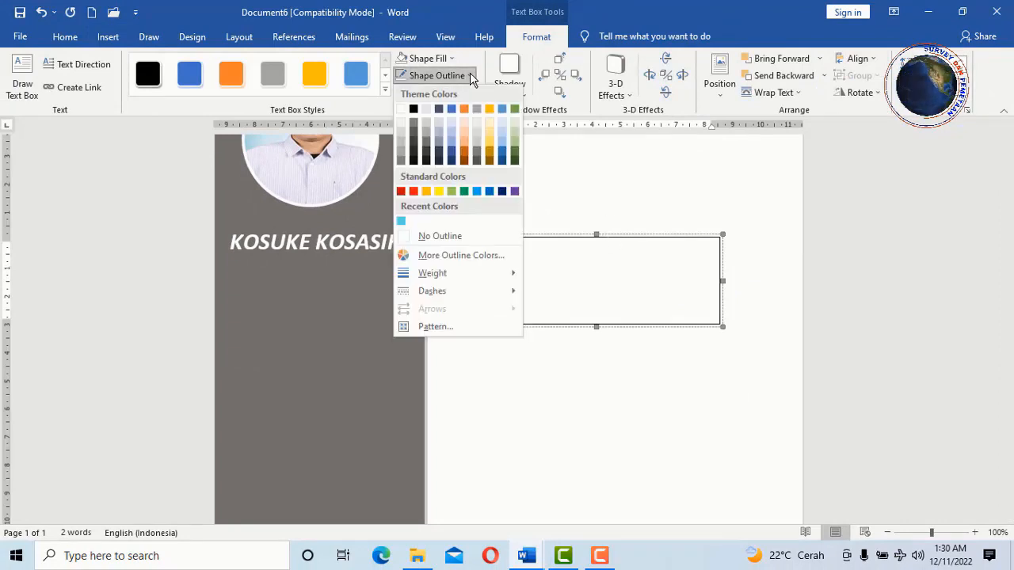
{"action": "left_click", "coordinate": [452, 236]}
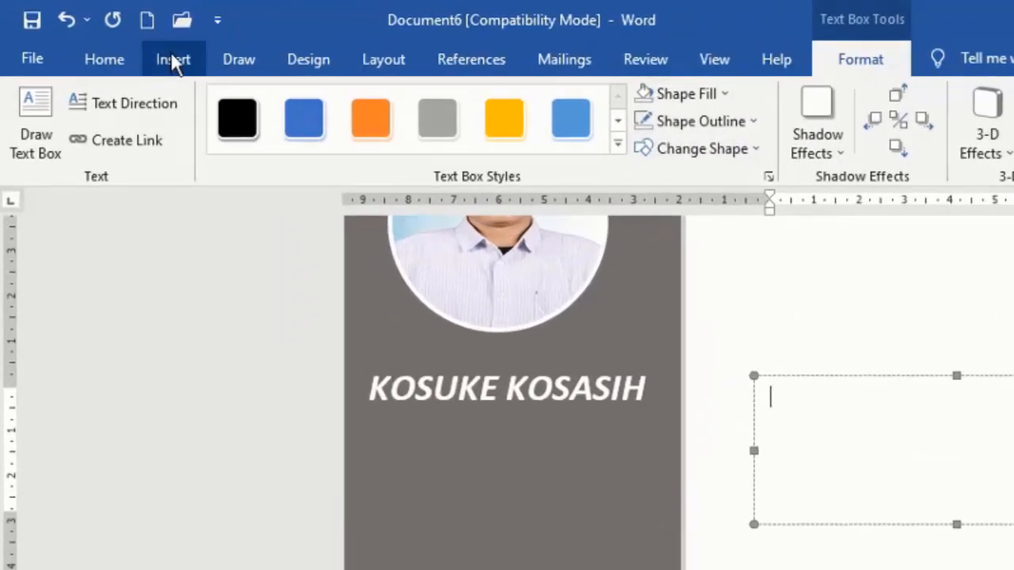
- Add a WhatsApp icon before the mobile number and a telephone icon before the landline number
{"action": "left_click", "coordinate": [174, 63]}
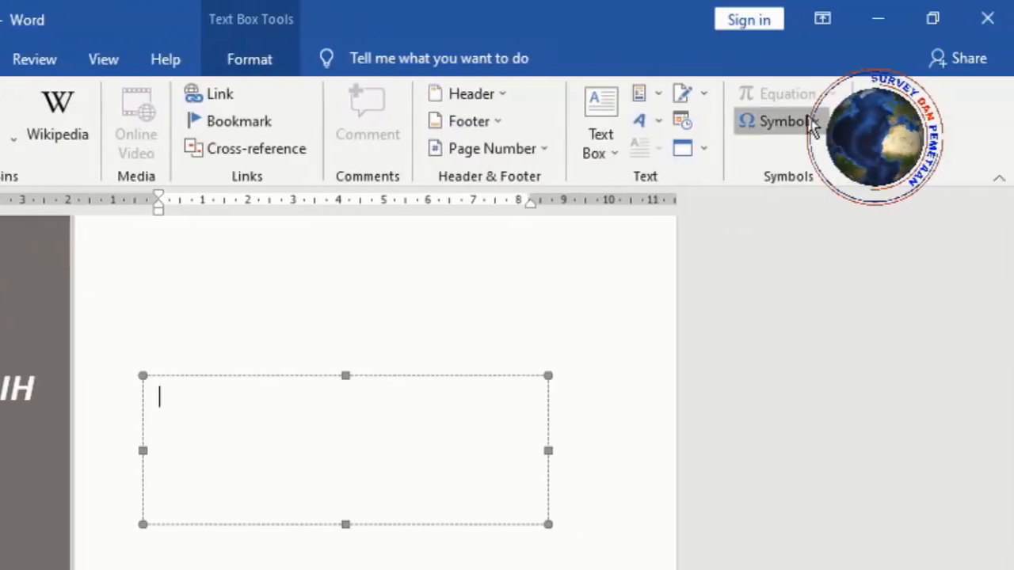
{"action": "left_click", "coordinate": [814, 124]}
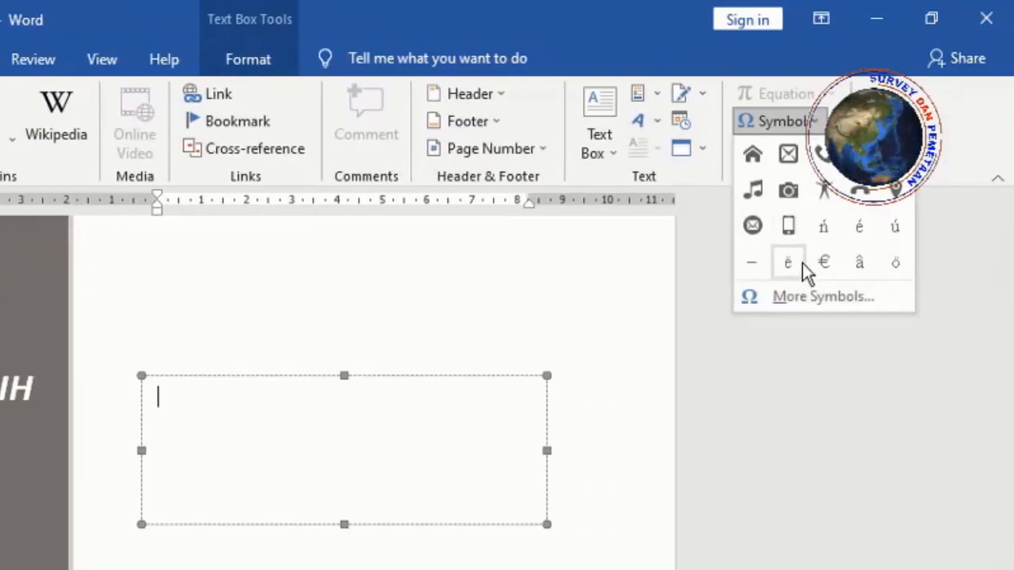
{"action": "left_click", "coordinate": [824, 154]}
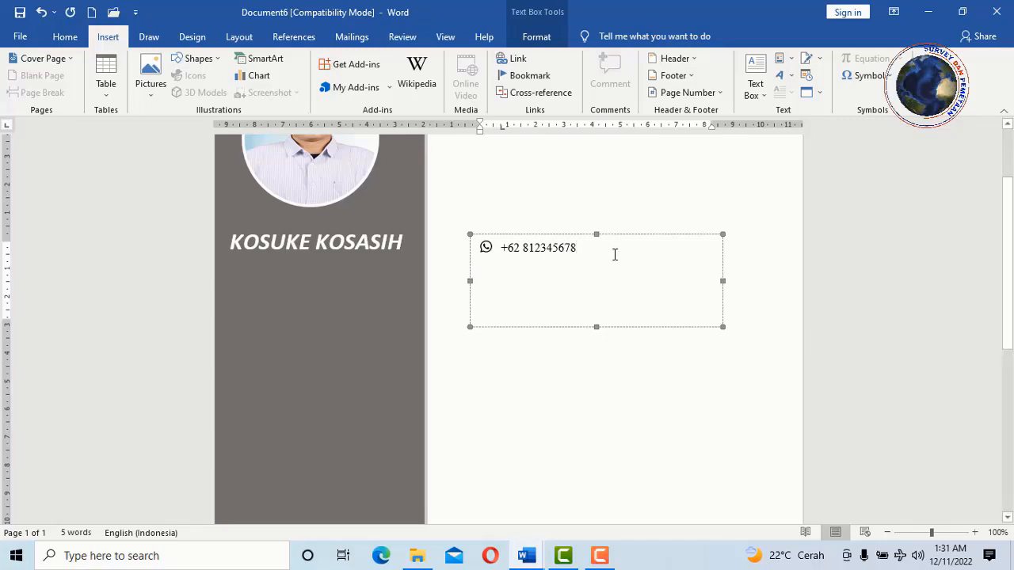
{"action": "type", "text": ","}
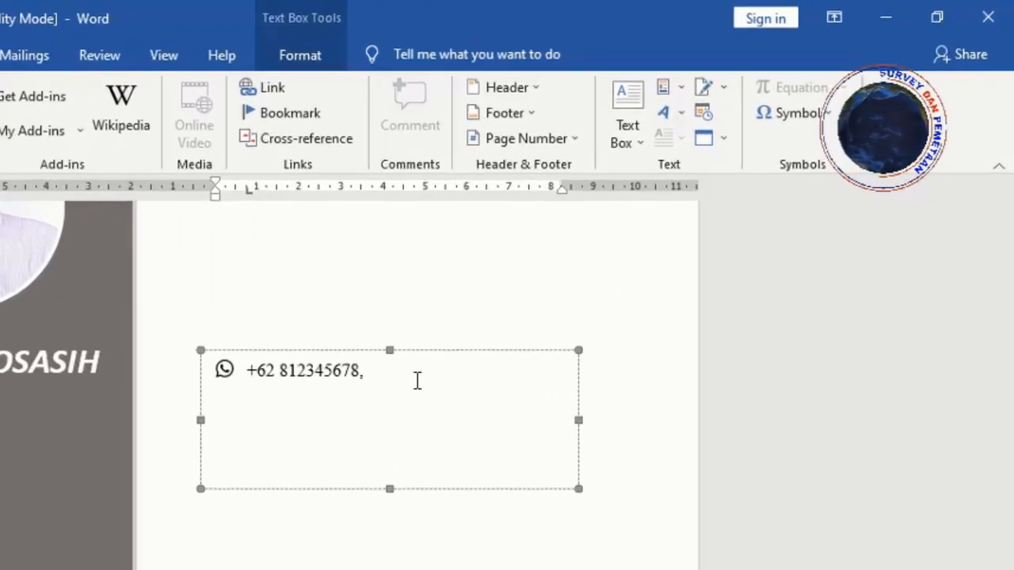
{"action": "left_click", "coordinate": [823, 115]}
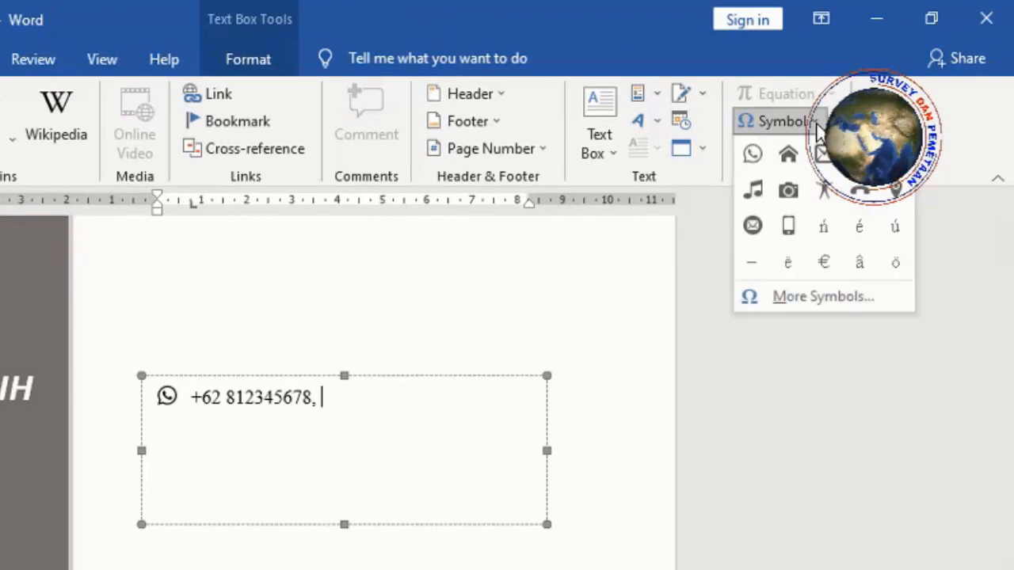
{"action": "left_click", "coordinate": [825, 192]}
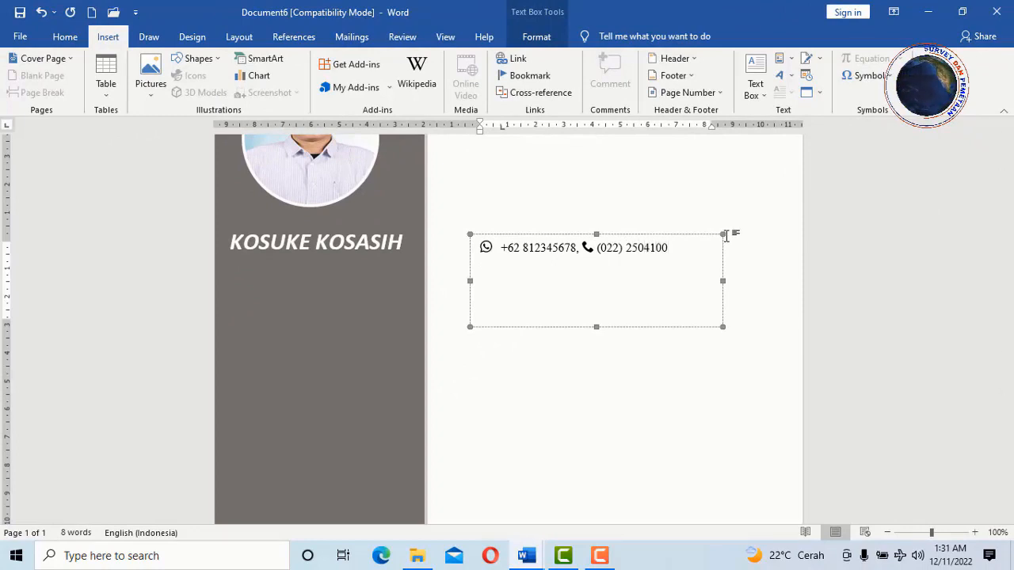
- Add an envelope icon and tab before the e-mail, then a house icon before the home address
{"action": "left_click", "coordinate": [868, 76]}
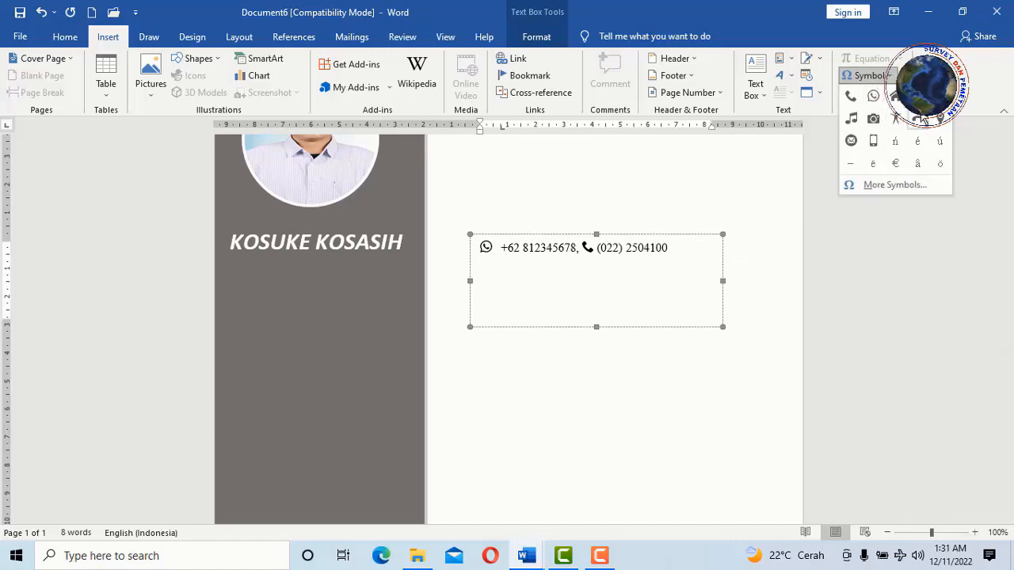
{"action": "left_click", "coordinate": [851, 140]}
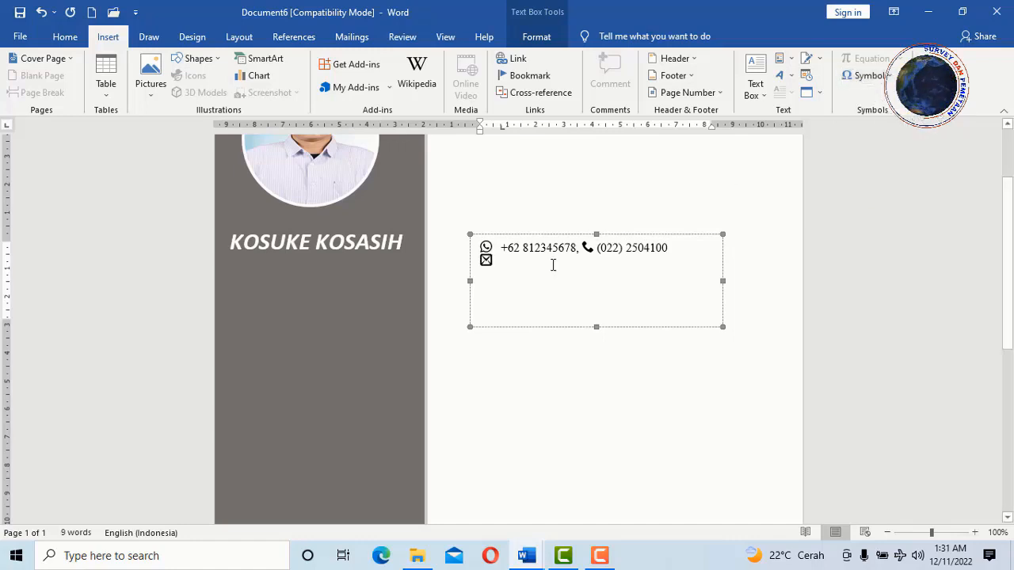
{"action": "key", "text": "Tab"}
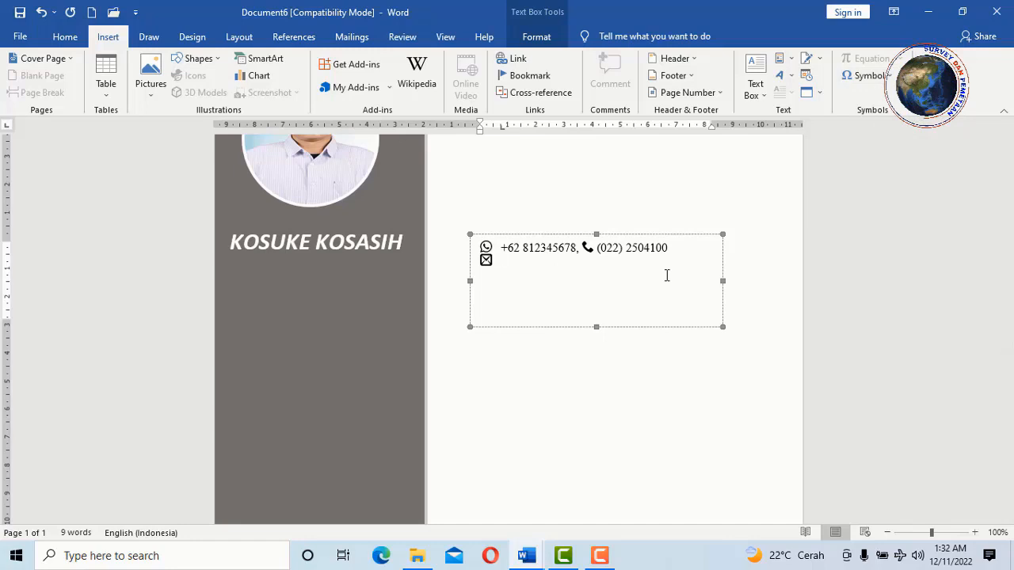
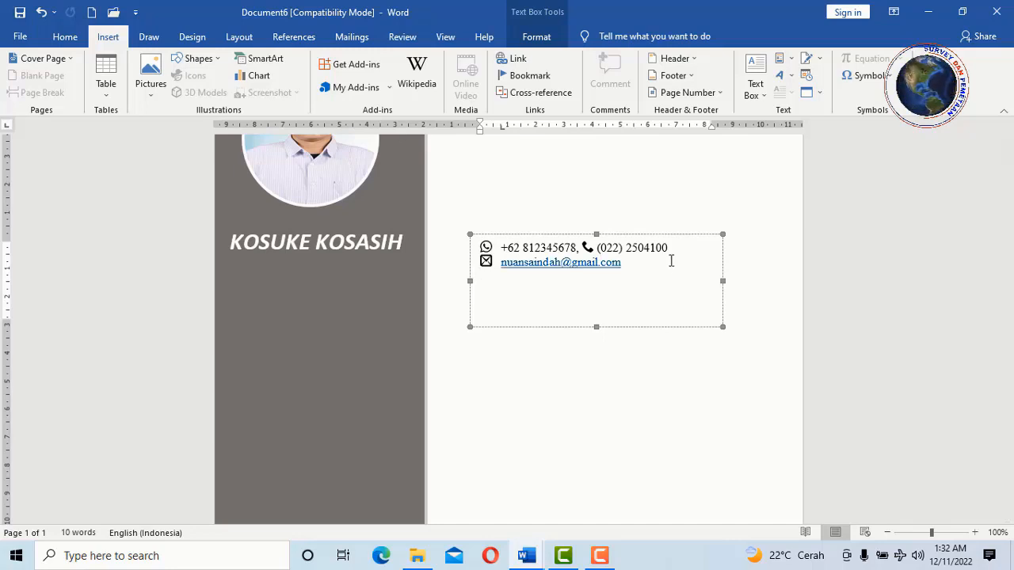
{"action": "key", "text": "Return"}
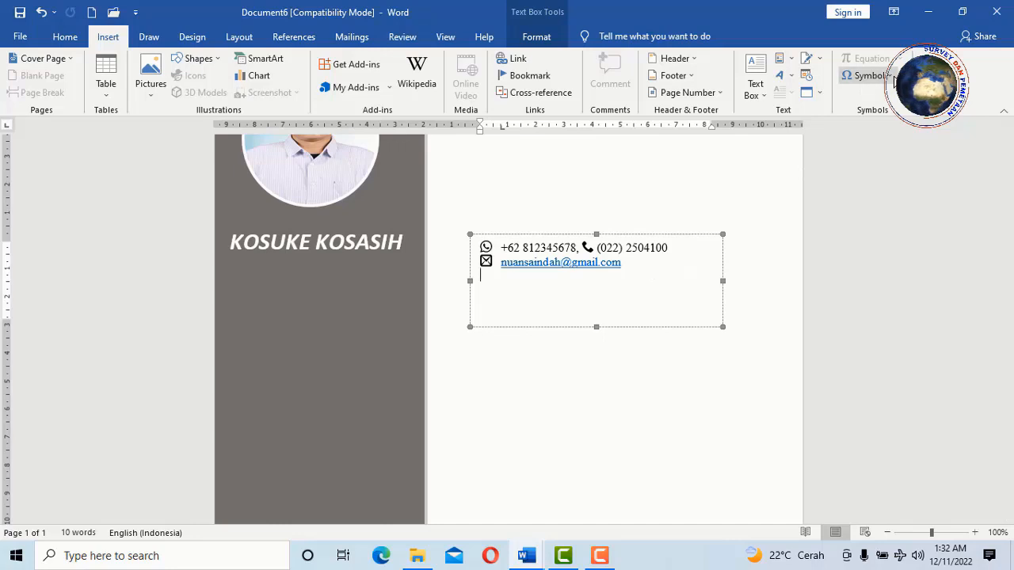
{"action": "left_click", "coordinate": [870, 76]}
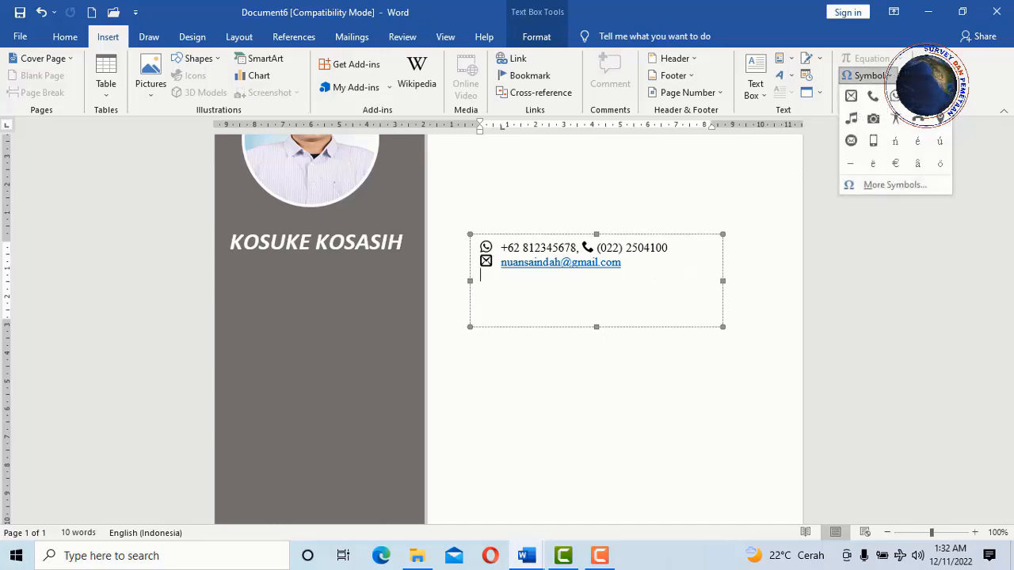
{"action": "left_click", "coordinate": [918, 96]}
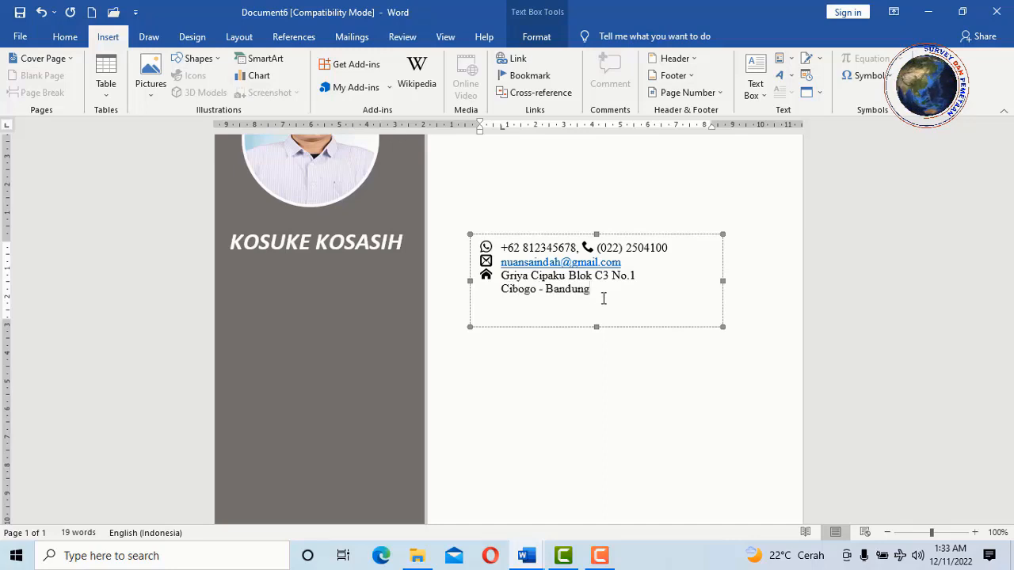
- Set the address, e-mail, landline and mobile number lines to Calibri (Body)
{"action": "left_click_drag", "start_coordinate": [604, 298], "coordinate": [518, 274]}
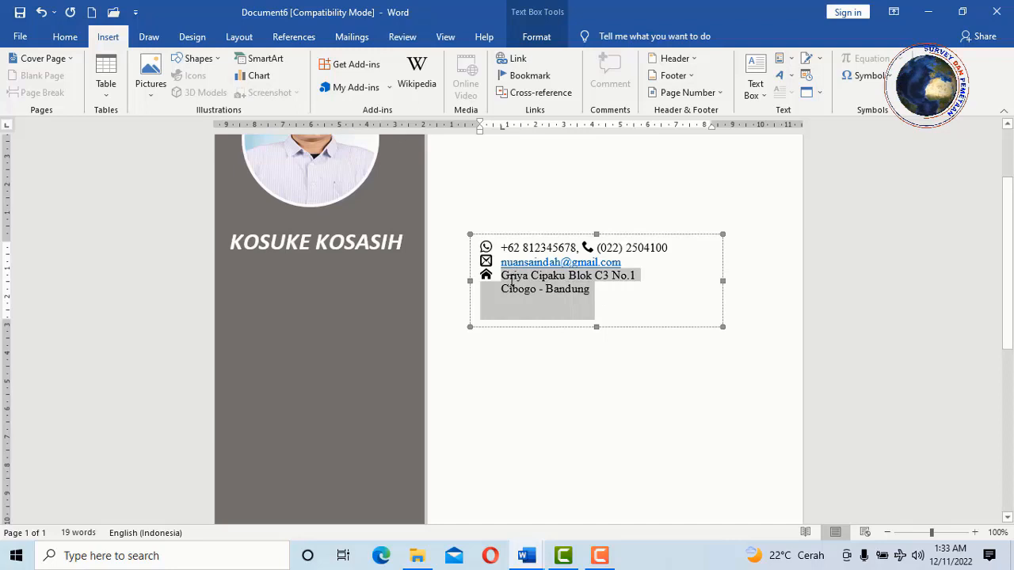
{"action": "left_click", "coordinate": [65, 36]}
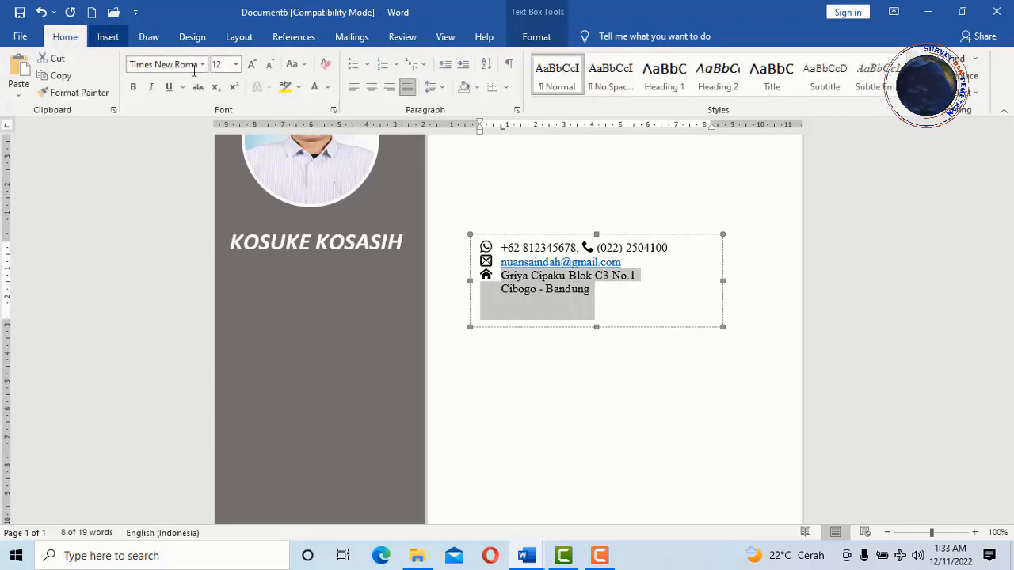
{"action": "left_click", "coordinate": [204, 64]}
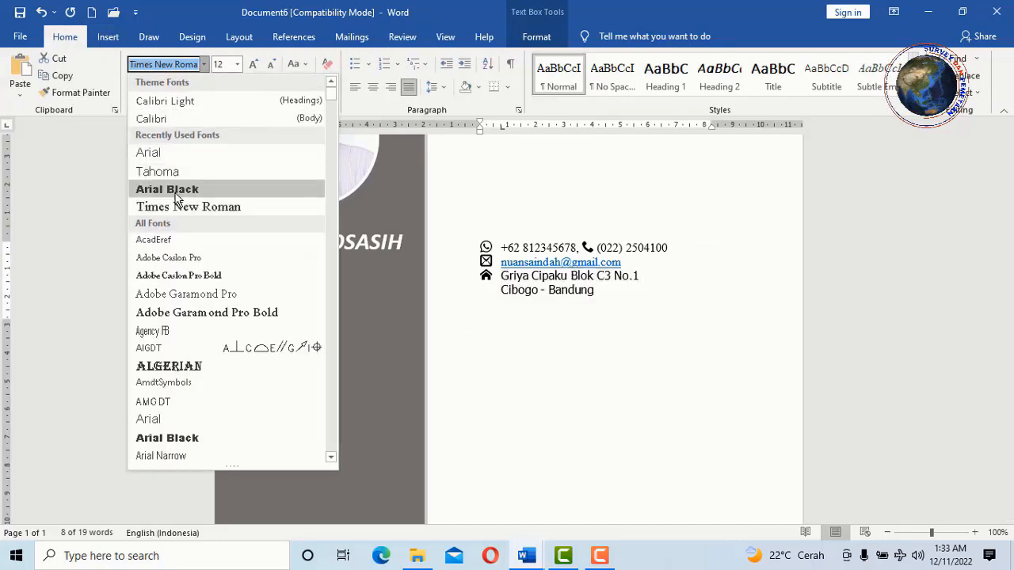
{"action": "left_click", "coordinate": [156, 120]}
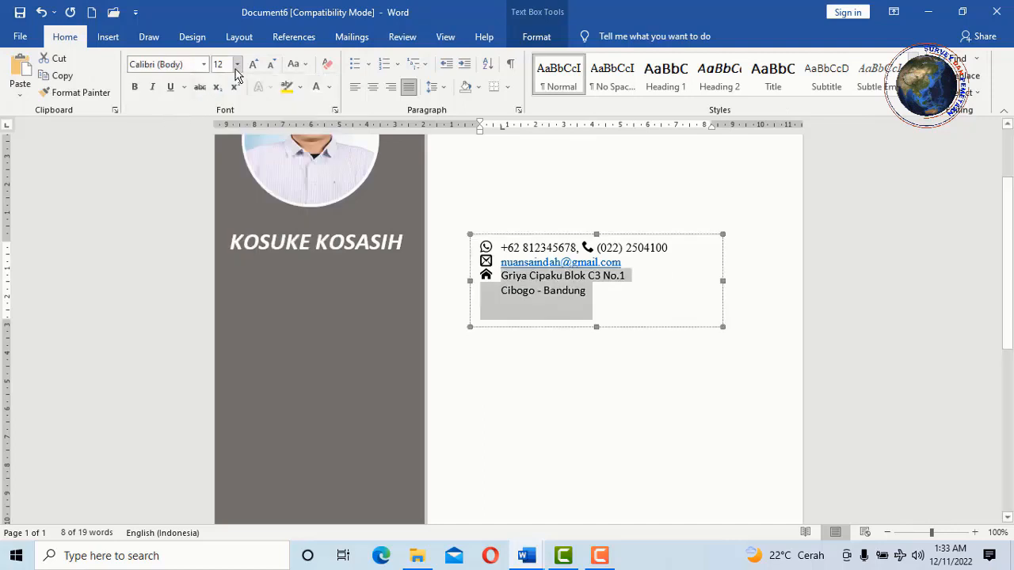
{"action": "left_click", "coordinate": [625, 260]}
{"action": "left_click_drag", "start_coordinate": [626, 260], "coordinate": [500, 261]}
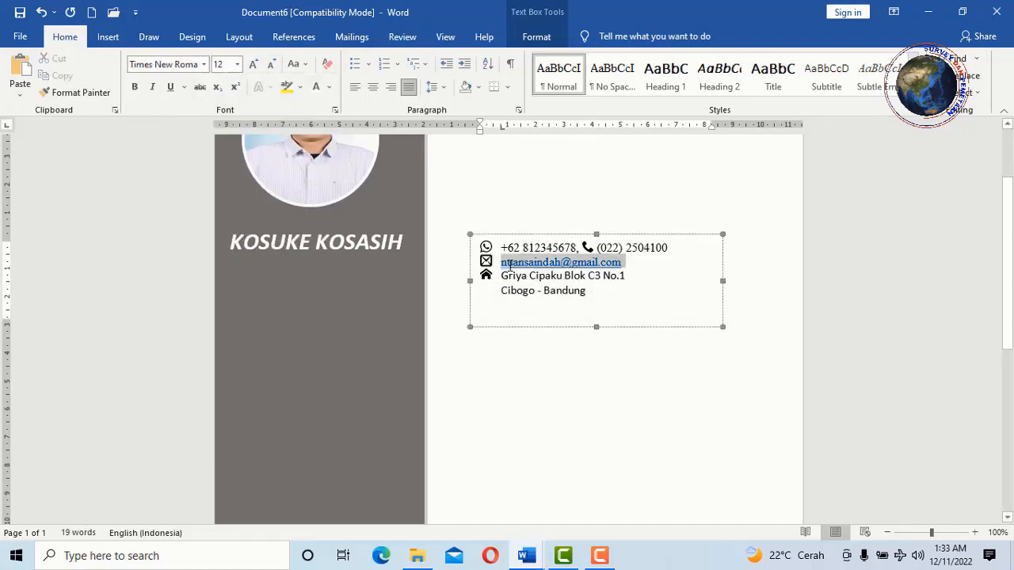
{"action": "left_click", "coordinate": [203, 64]}
{"action": "left_click", "coordinate": [179, 120]}
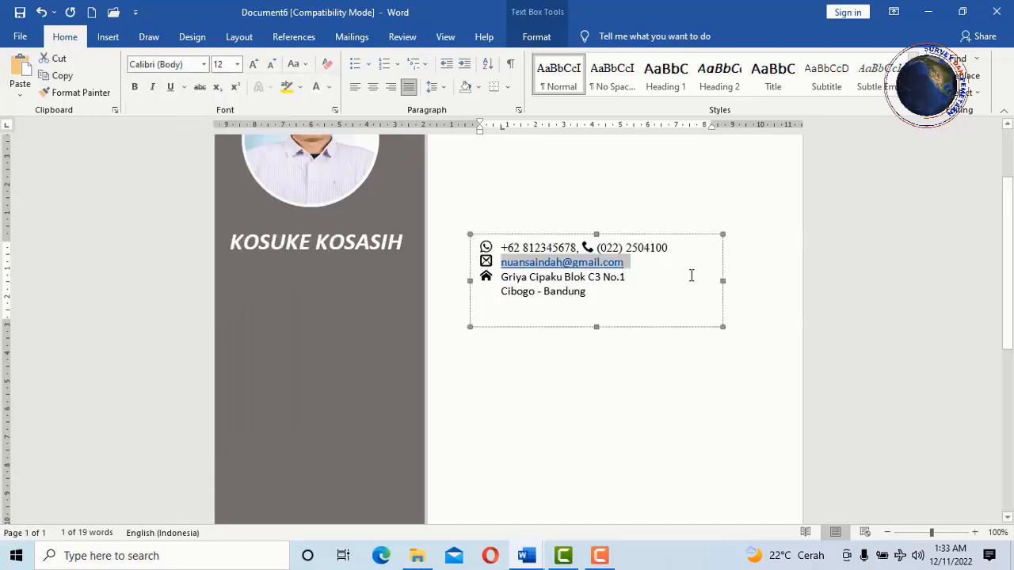
{"action": "left_click_drag", "start_coordinate": [684, 248], "coordinate": [598, 239]}
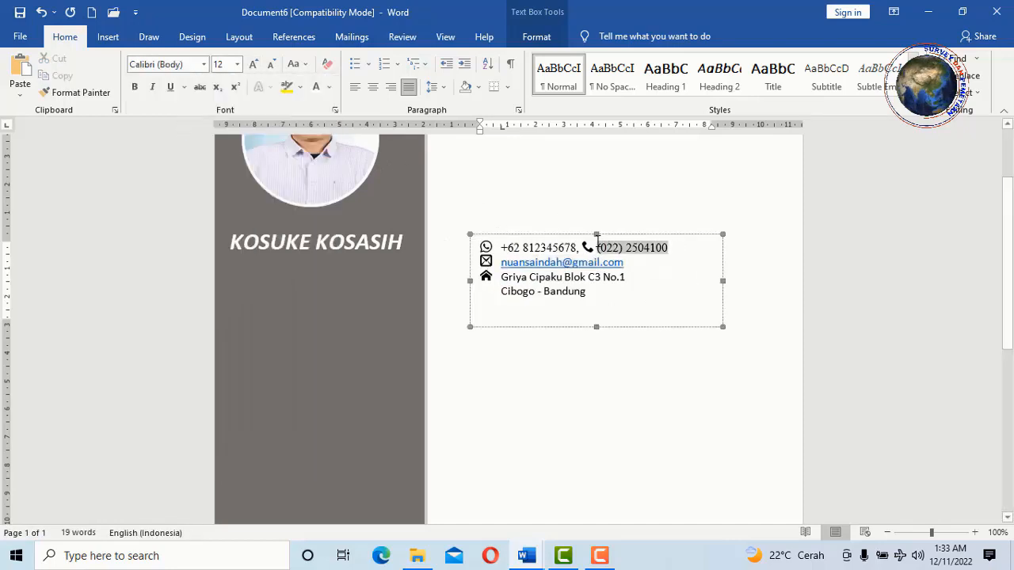
{"action": "left_click", "coordinate": [204, 64]}
{"action": "left_click", "coordinate": [168, 120]}
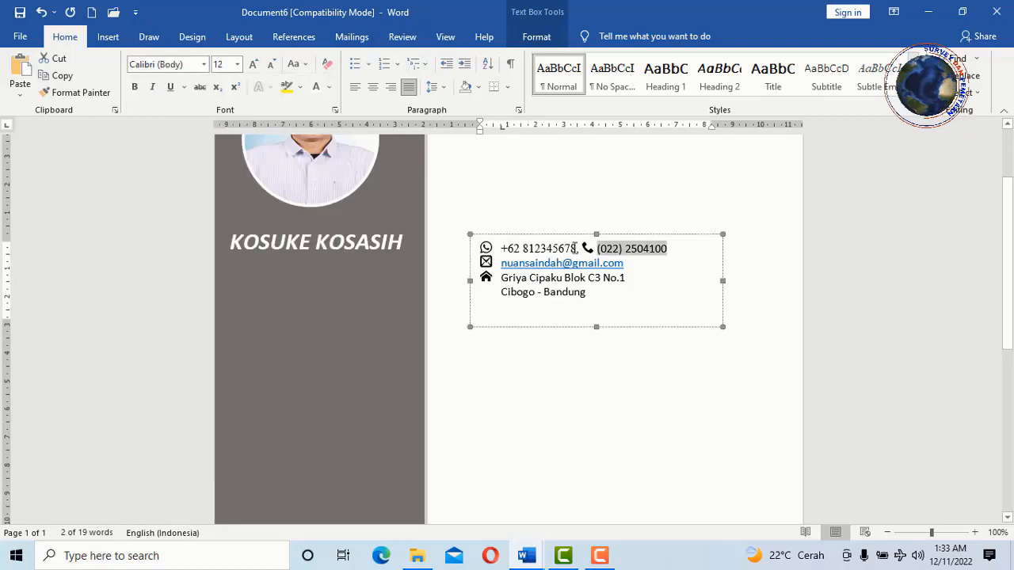
{"action": "left_click_drag", "start_coordinate": [575, 248], "coordinate": [501, 248]}
{"action": "left_click", "coordinate": [204, 64]}
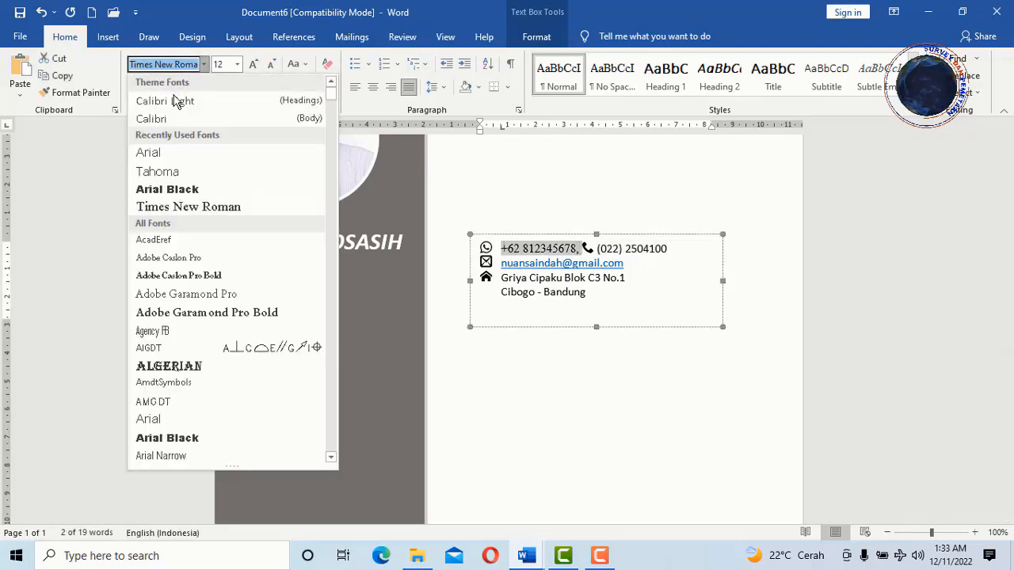
{"action": "left_click", "coordinate": [174, 119]}
- Shrink the contact text box's height to fit its four lines
{"action": "double_click", "coordinate": [491, 250]}
{"action": "left_click", "coordinate": [607, 371]}
{"action": "left_click", "coordinate": [613, 371]}
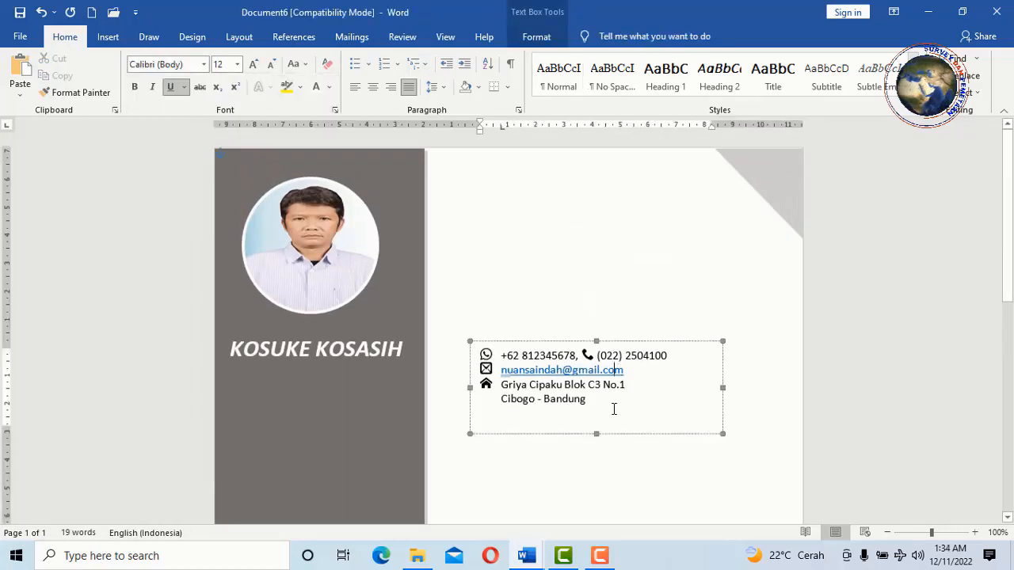
{"action": "left_click", "coordinate": [598, 440]}
{"action": "left_click", "coordinate": [595, 417]}
{"action": "left_click_drag", "start_coordinate": [596, 435], "coordinate": [592, 410]}
- Narrow the contact box, move it onto the grey sidebar under the name, and set Shape Fill to No Fill
{"action": "left_click_drag", "start_coordinate": [706, 377], "coordinate": [681, 376]}
{"action": "scroll", "coordinate": [681, 376], "scroll_direction": "down", "scroll_amount": 3}
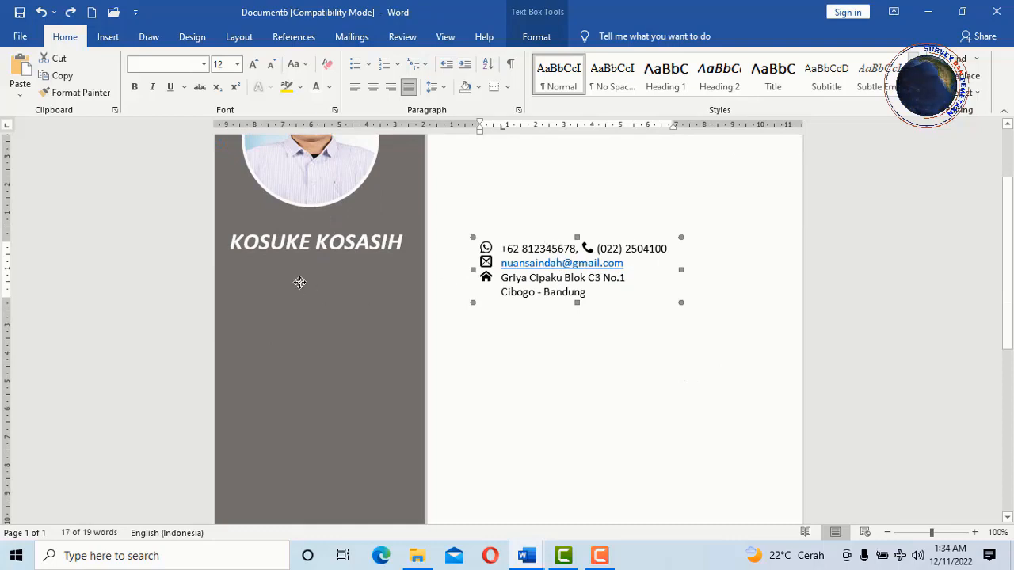
{"action": "left_click_drag", "start_coordinate": [271, 277], "coordinate": [292, 270]}
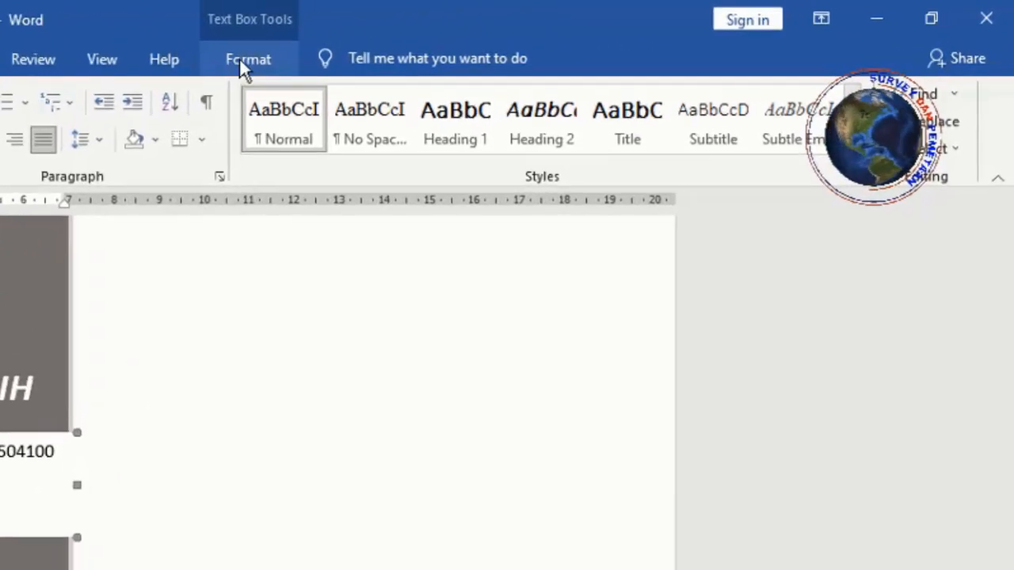
{"action": "left_click", "coordinate": [536, 38]}
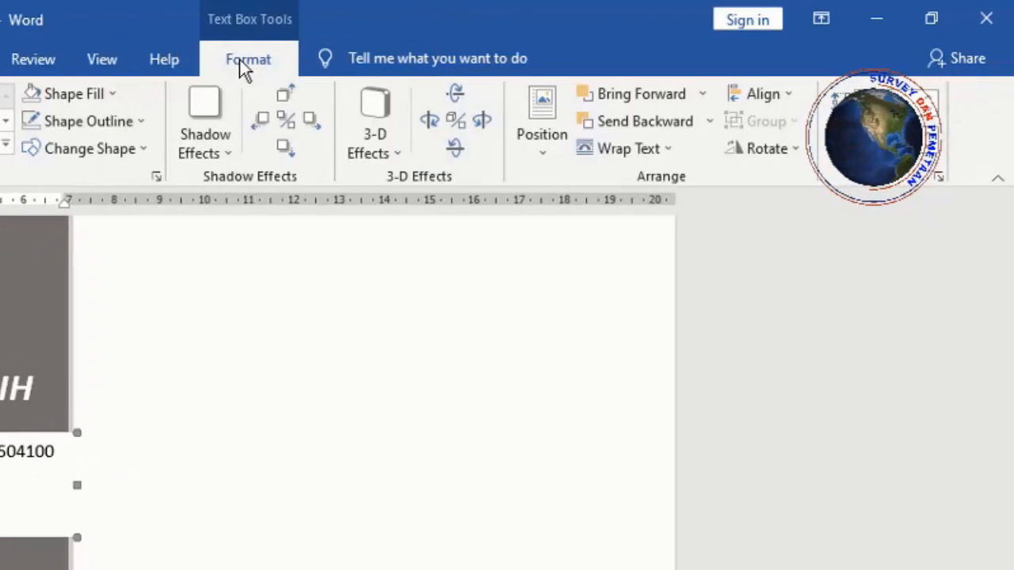
{"action": "left_click", "coordinate": [112, 94]}
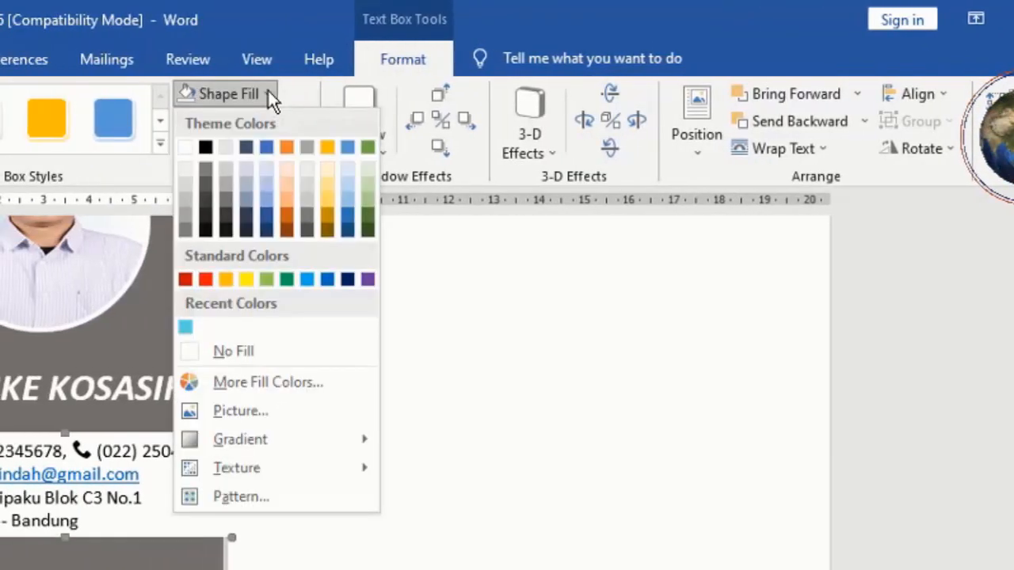
{"action": "left_click", "coordinate": [278, 360]}
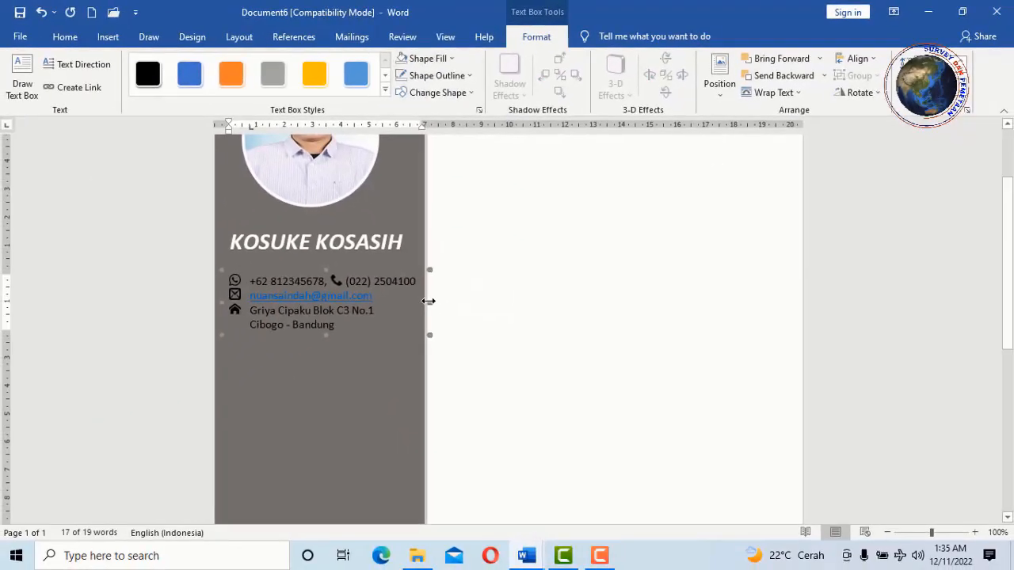
{"action": "left_click", "coordinate": [521, 314]}
- Change the two home address lines to White font colour
{"action": "scroll", "coordinate": [314, 273], "scroll_direction": "down", "scroll_amount": 3}
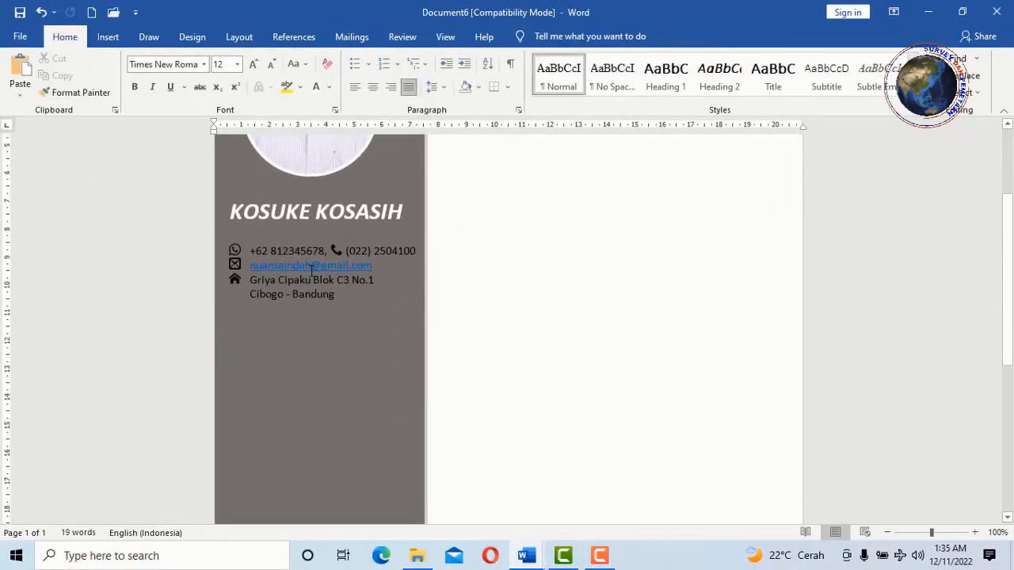
{"action": "left_click", "coordinate": [311, 269]}
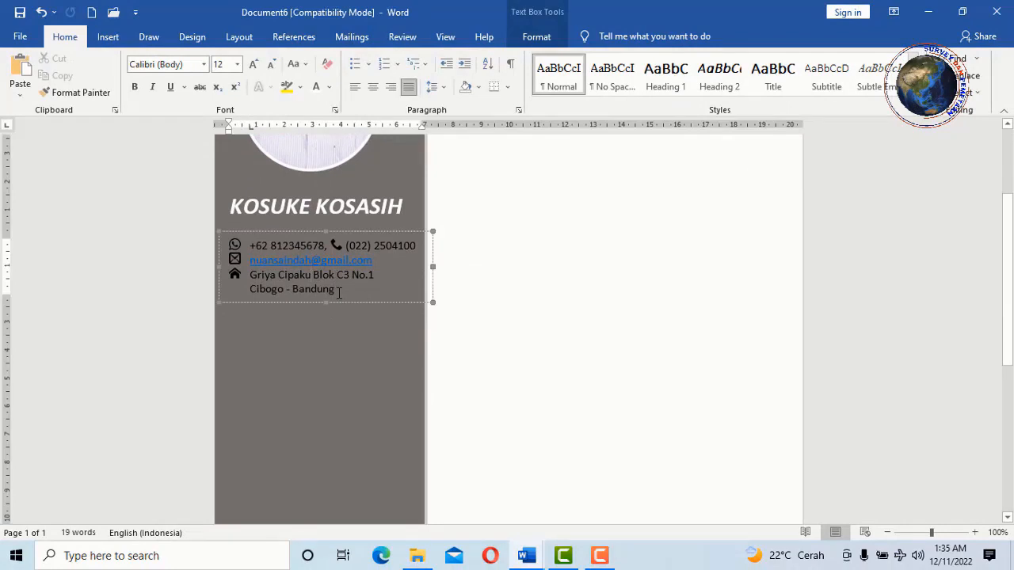
{"action": "left_click_drag", "start_coordinate": [339, 293], "coordinate": [254, 280]}
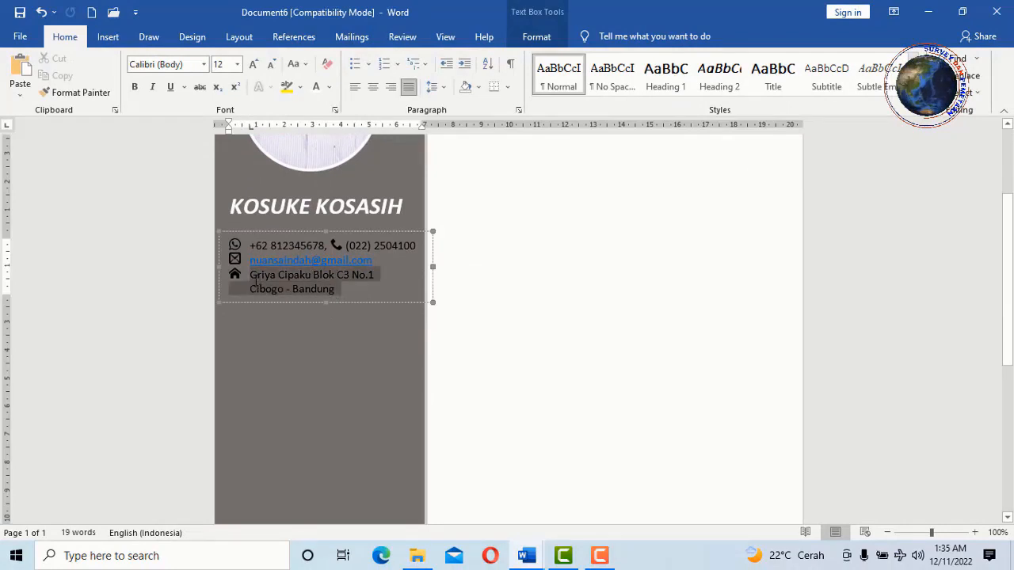
{"action": "left_click", "coordinate": [329, 87]}
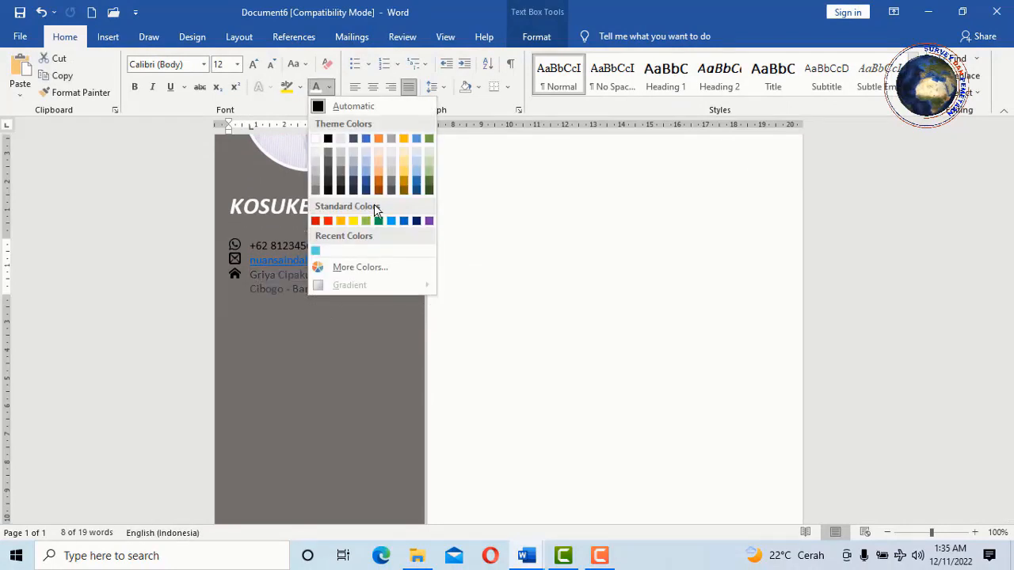
{"action": "left_click", "coordinate": [315, 139]}
{"action": "left_click", "coordinate": [380, 264]}
- Make the e-mail, landline and mobile number lines white as well
{"action": "left_click_drag", "start_coordinate": [379, 264], "coordinate": [247, 262]}
{"action": "left_click", "coordinate": [316, 88]}
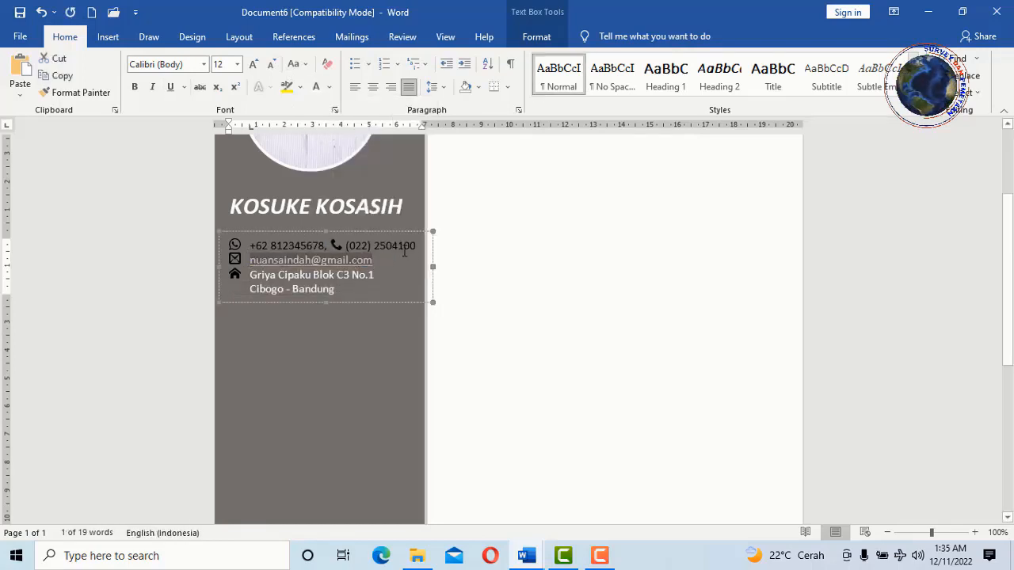
{"action": "left_click_drag", "start_coordinate": [416, 249], "coordinate": [250, 248]}
{"action": "left_click", "coordinate": [316, 88]}
{"action": "left_click", "coordinate": [316, 88]}
{"action": "left_click", "coordinate": [519, 280]}
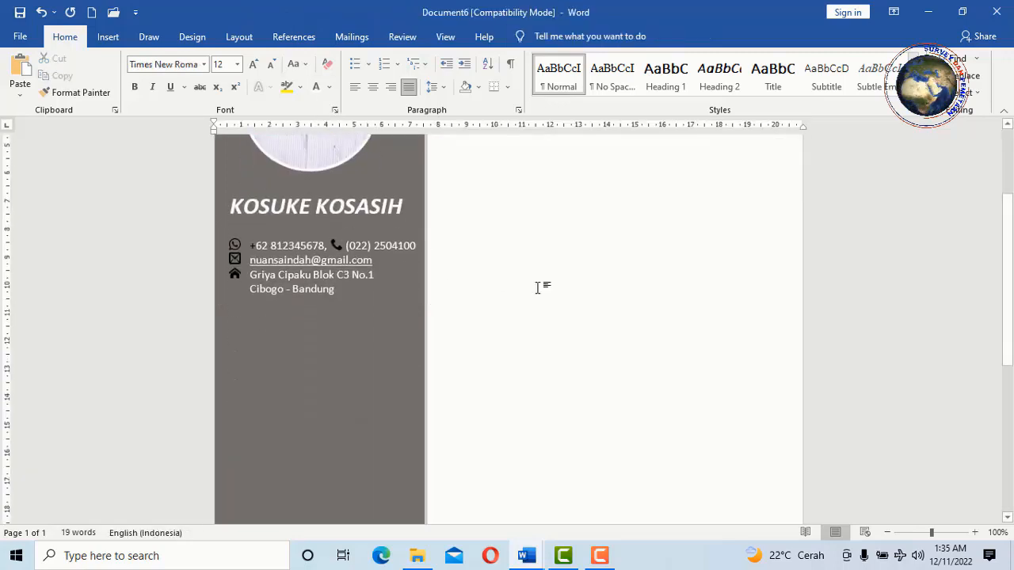
{"action": "scroll", "coordinate": [314, 265], "scroll_direction": "up", "scroll_amount": 1}
{"action": "left_click", "coordinate": [314, 265]}
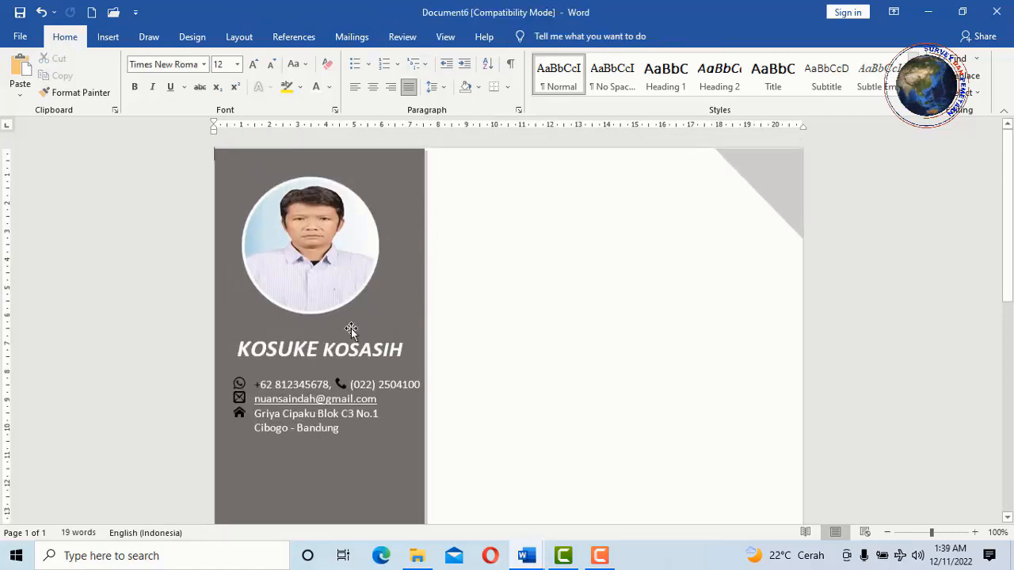
- Paste a copy of the name text box and move it just below the contact details
{"action": "scroll", "coordinate": [342, 267], "scroll_direction": "down", "scroll_amount": 3}
{"action": "left_click", "coordinate": [340, 247]}
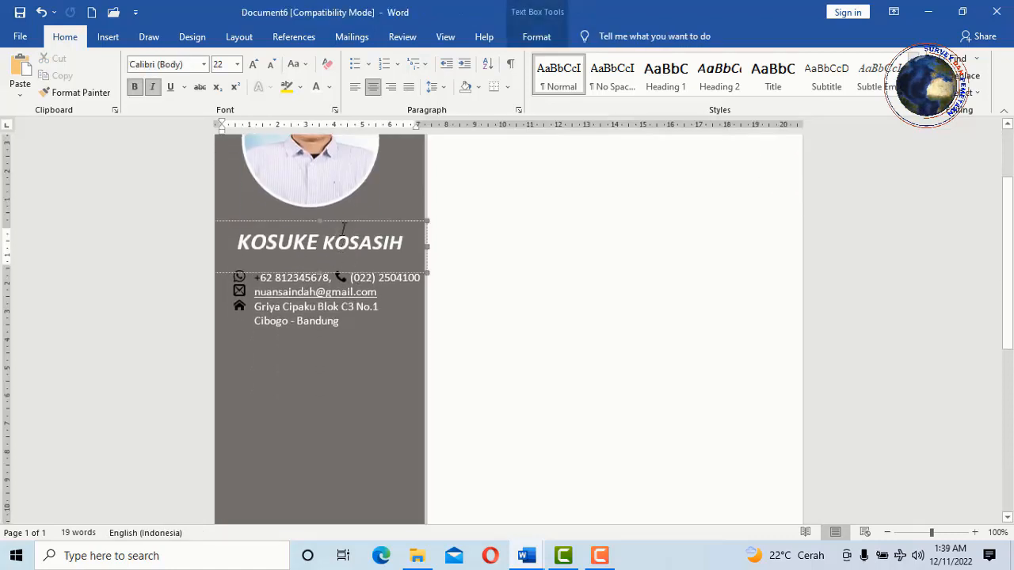
{"action": "scroll", "coordinate": [342, 230], "scroll_direction": "down", "scroll_amount": 1}
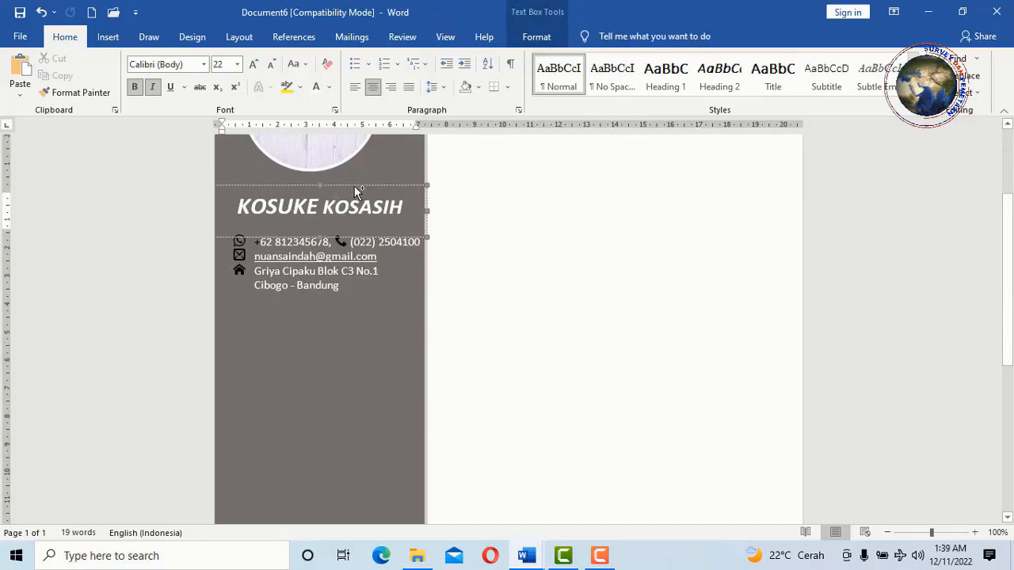
{"action": "left_click", "coordinate": [402, 262]}
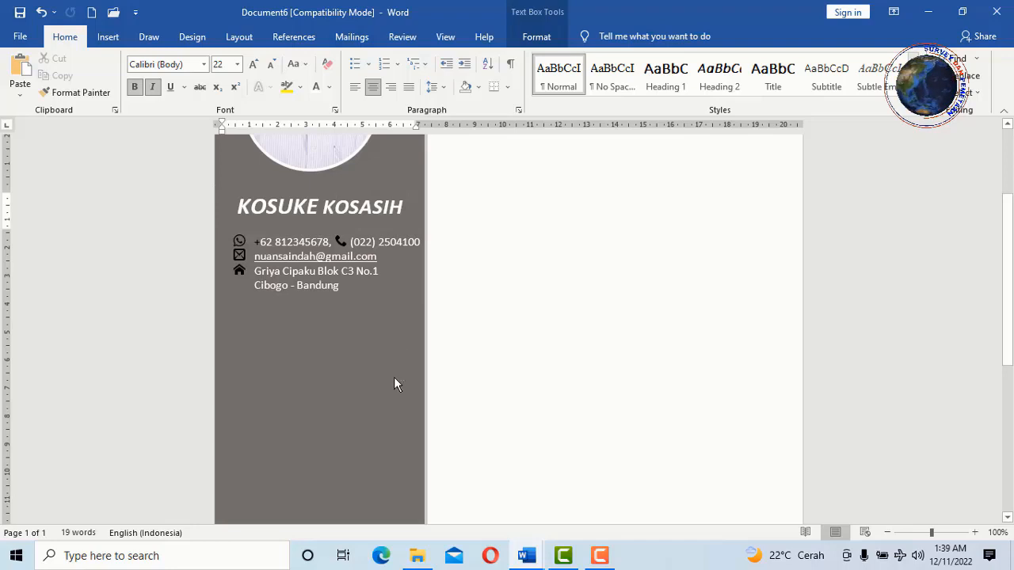
{"action": "key", "text": "ctrl+v"}
{"action": "scroll", "coordinate": [352, 363], "scroll_direction": "down", "scroll_amount": 2}
{"action": "left_click", "coordinate": [341, 336]}
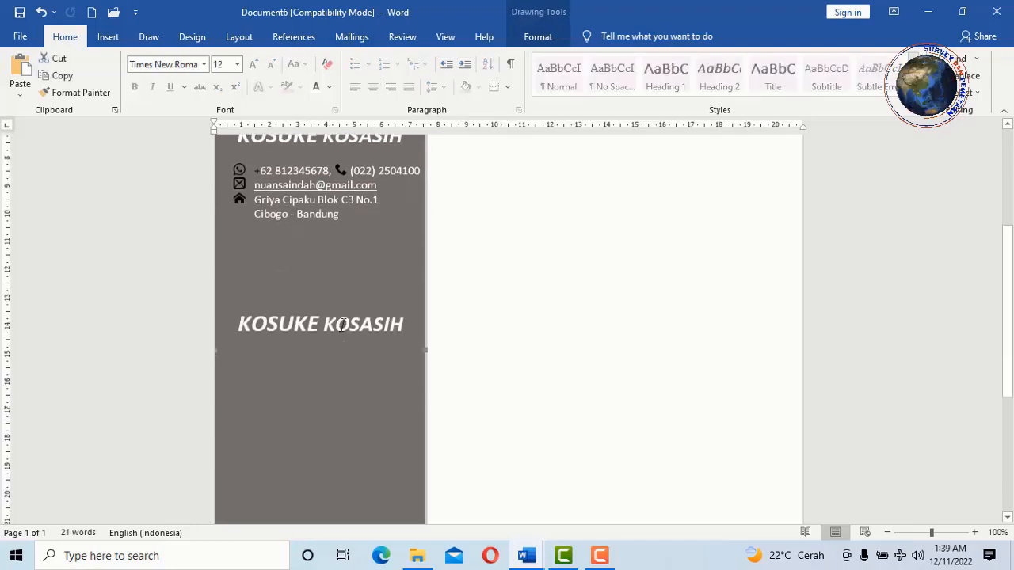
{"action": "left_click", "coordinate": [339, 325]}
{"action": "left_click", "coordinate": [330, 265]}
{"action": "left_click_drag", "start_coordinate": [337, 304], "coordinate": [330, 265]}
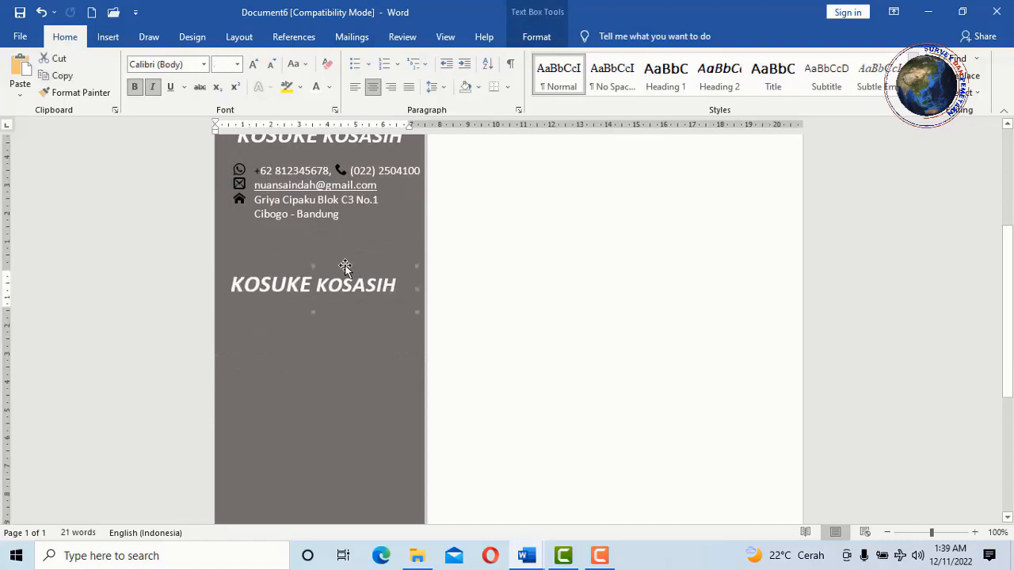
- Replace the copy's text with KEMAMPUAN, reduce it to 20 pt, and left-align it
{"action": "left_click_drag", "start_coordinate": [398, 288], "coordinate": [251, 280]}
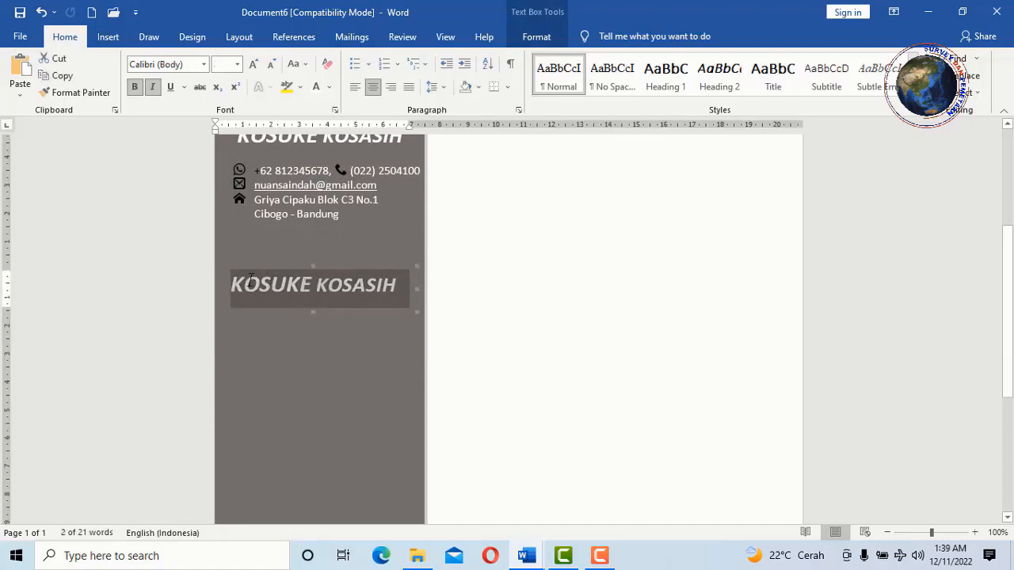
{"action": "type", "text": "KEMAMPUAN"}
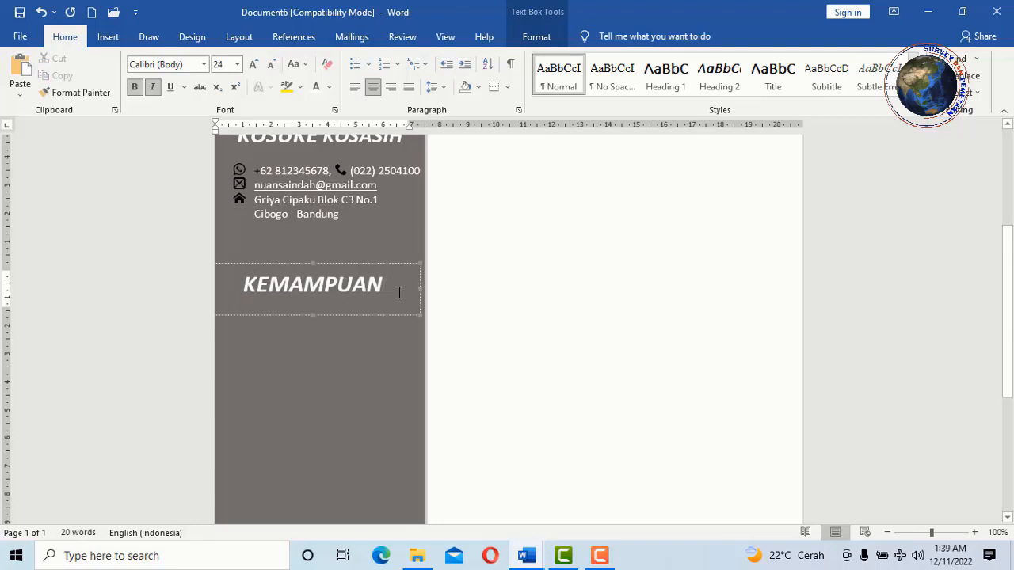
{"action": "left_click_drag", "start_coordinate": [399, 293], "coordinate": [227, 279]}
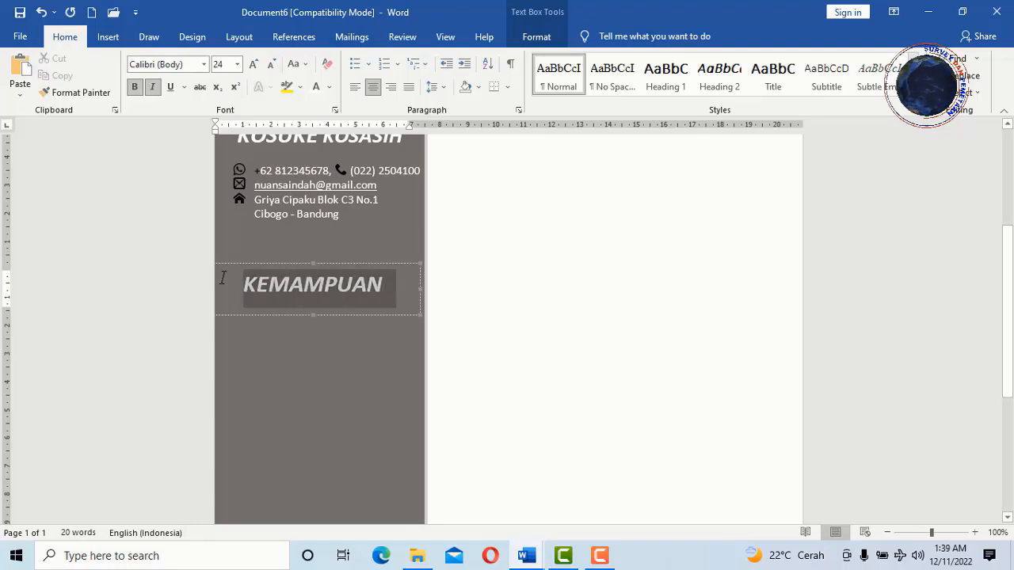
{"action": "left_click", "coordinate": [271, 71]}
{"action": "left_click", "coordinate": [272, 71]}
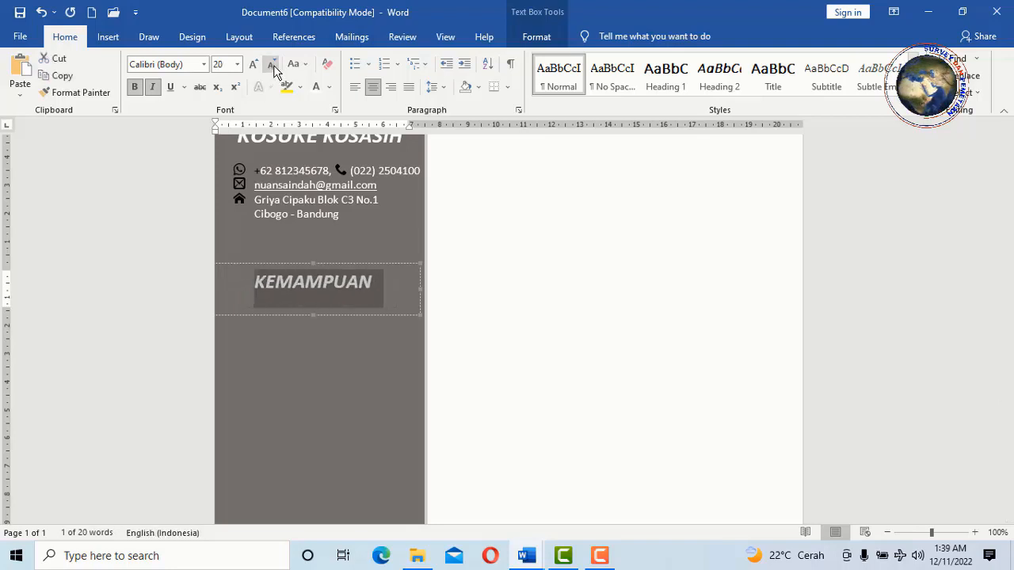
{"action": "left_click", "coordinate": [416, 267]}
{"action": "left_click", "coordinate": [260, 270]}
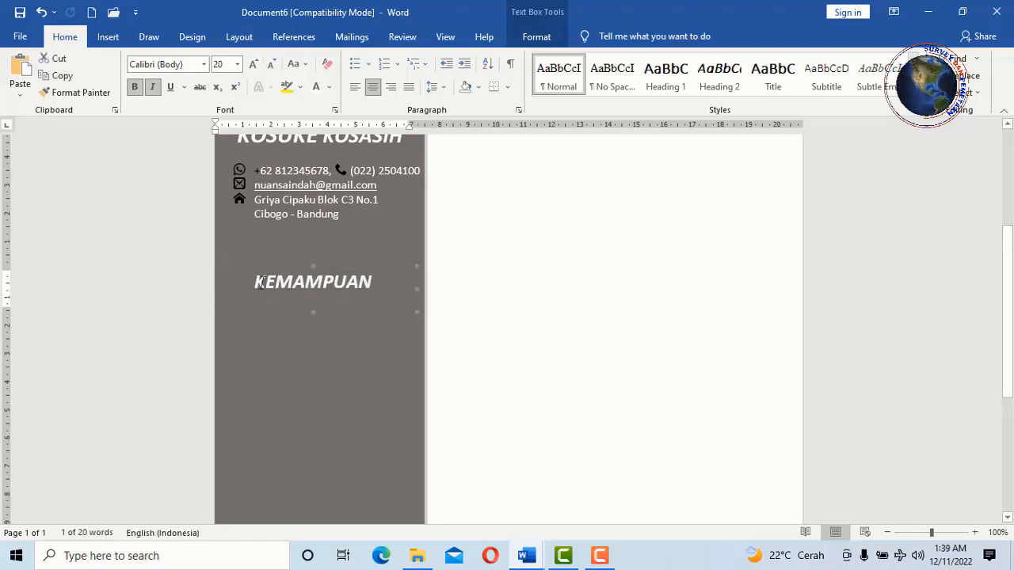
{"action": "left_click_drag", "start_coordinate": [259, 283], "coordinate": [381, 282]}
{"action": "left_click", "coordinate": [355, 87]}
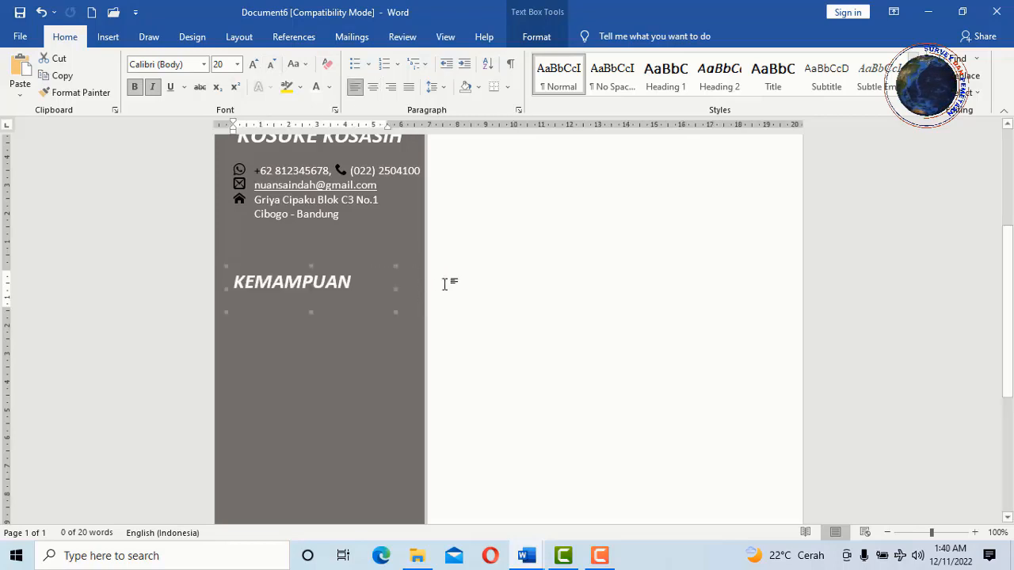
{"action": "left_click", "coordinate": [439, 288]}
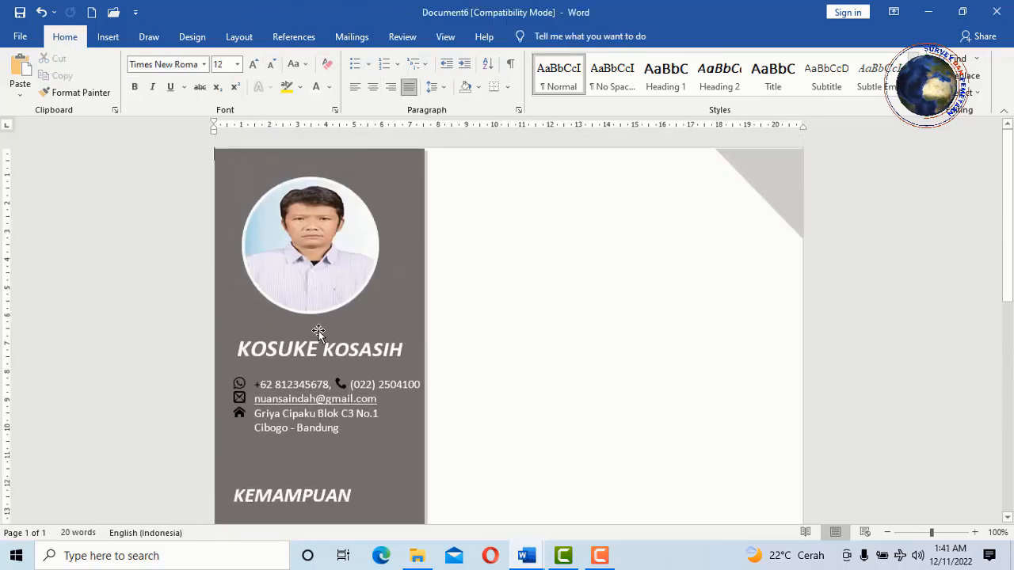
- Draw a white 1½ pt horizontal line under KEMAMPUAN, trimmed to the heading's width
{"action": "scroll", "coordinate": [302, 309], "scroll_direction": "down", "scroll_amount": 4}
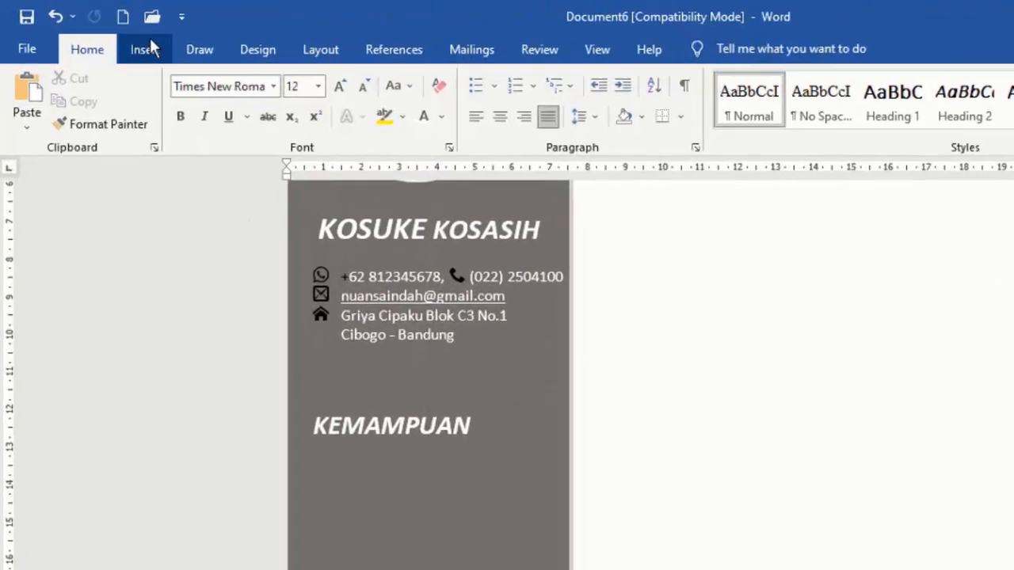
{"action": "left_click", "coordinate": [108, 36]}
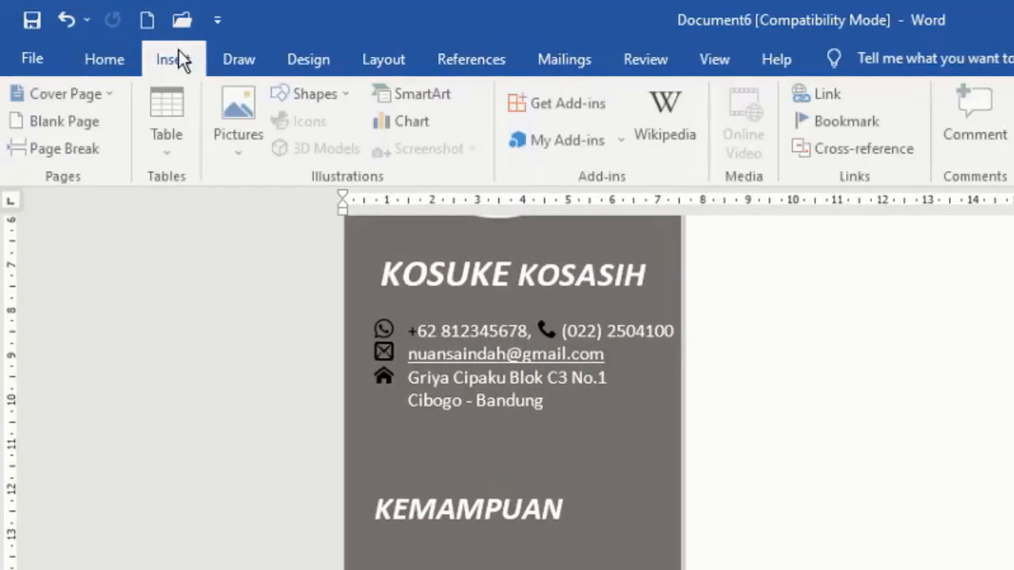
{"action": "left_click", "coordinate": [348, 93]}
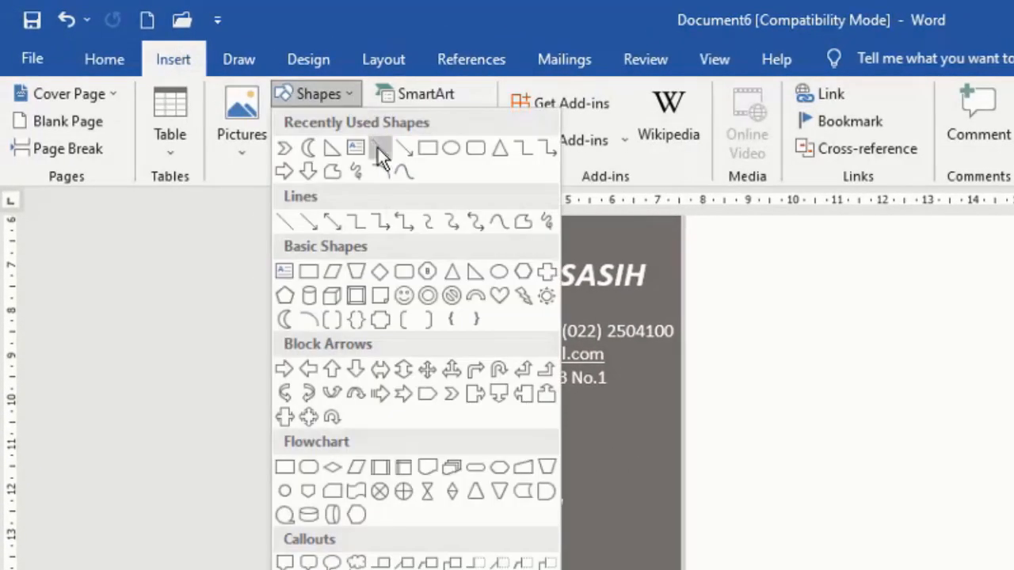
{"action": "left_click", "coordinate": [378, 148]}
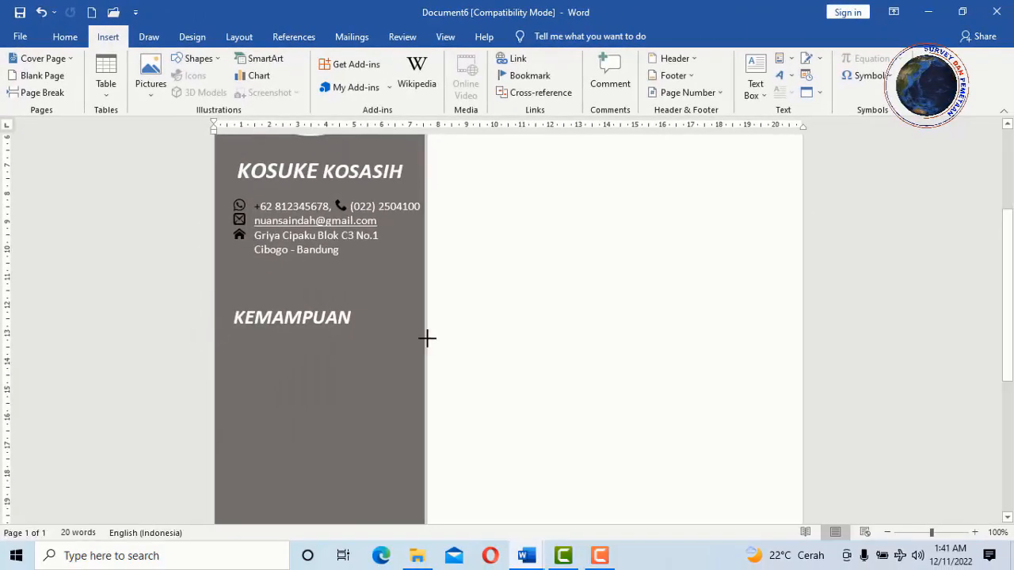
{"action": "left_click_drag", "start_coordinate": [216, 332], "coordinate": [426, 330]}
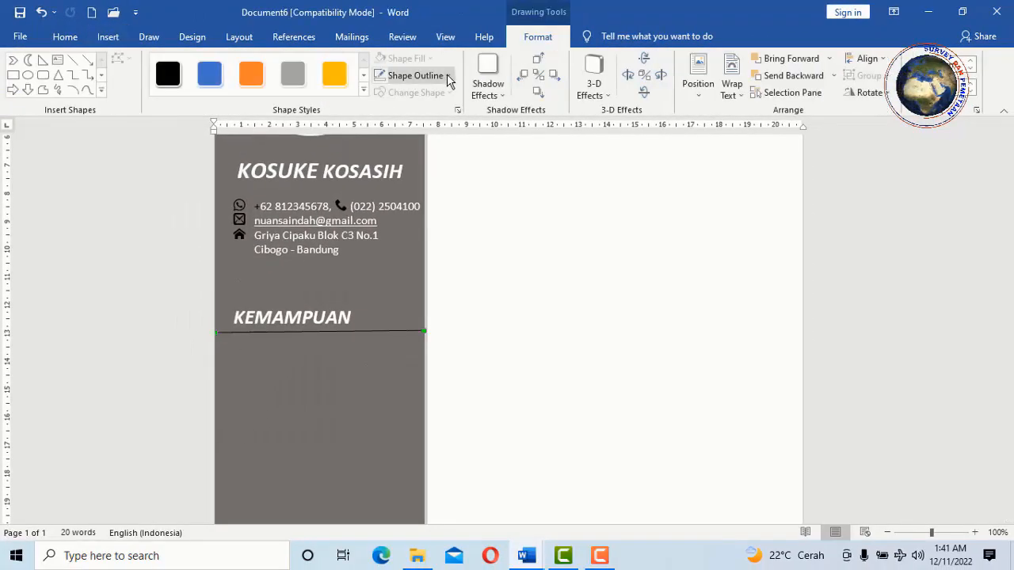
{"action": "left_click", "coordinate": [449, 77]}
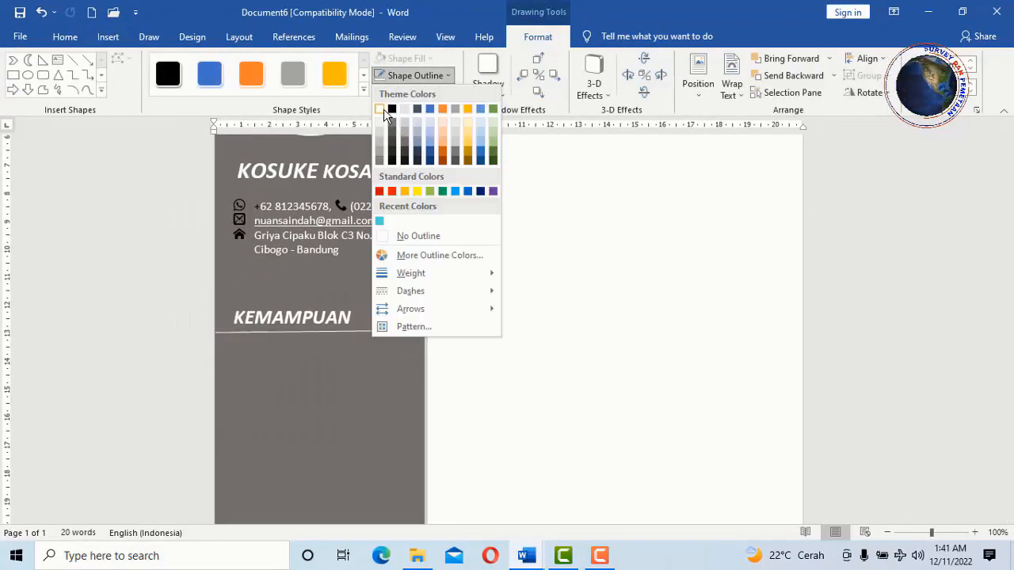
{"action": "left_click", "coordinate": [379, 108]}
{"action": "left_click", "coordinate": [449, 76]}
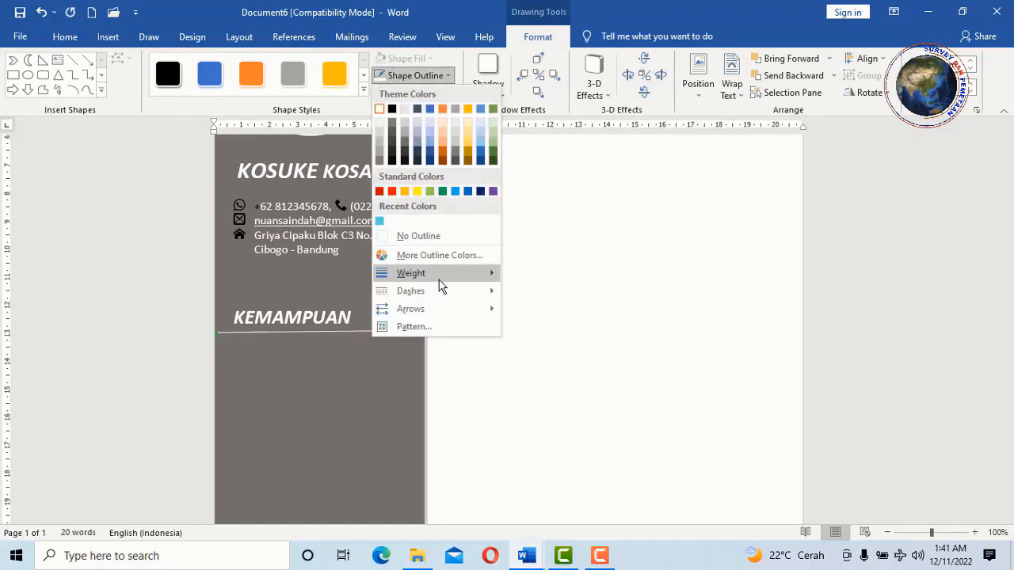
{"action": "mouse_move", "coordinate": [440, 287]}
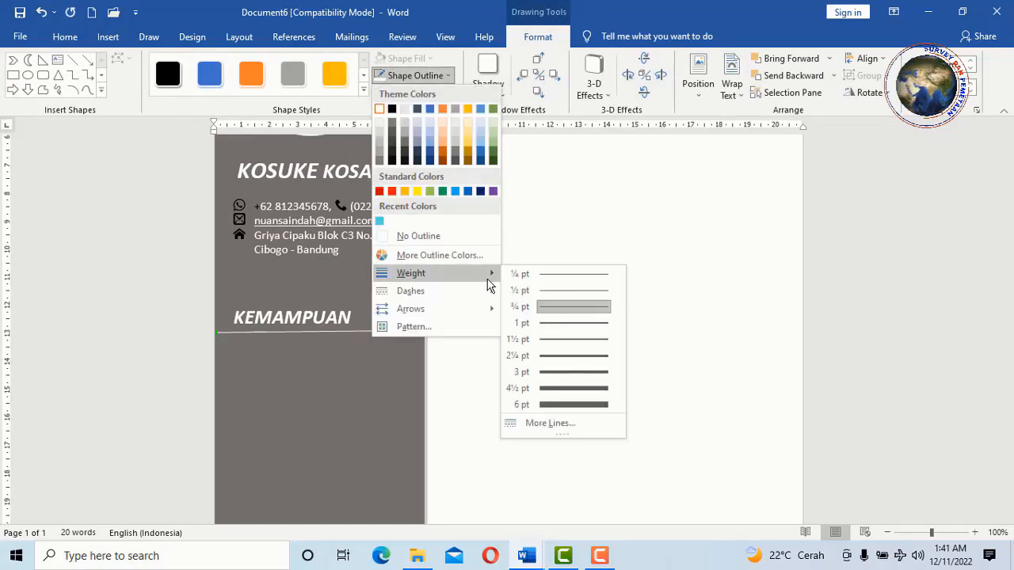
{"action": "left_click", "coordinate": [556, 347]}
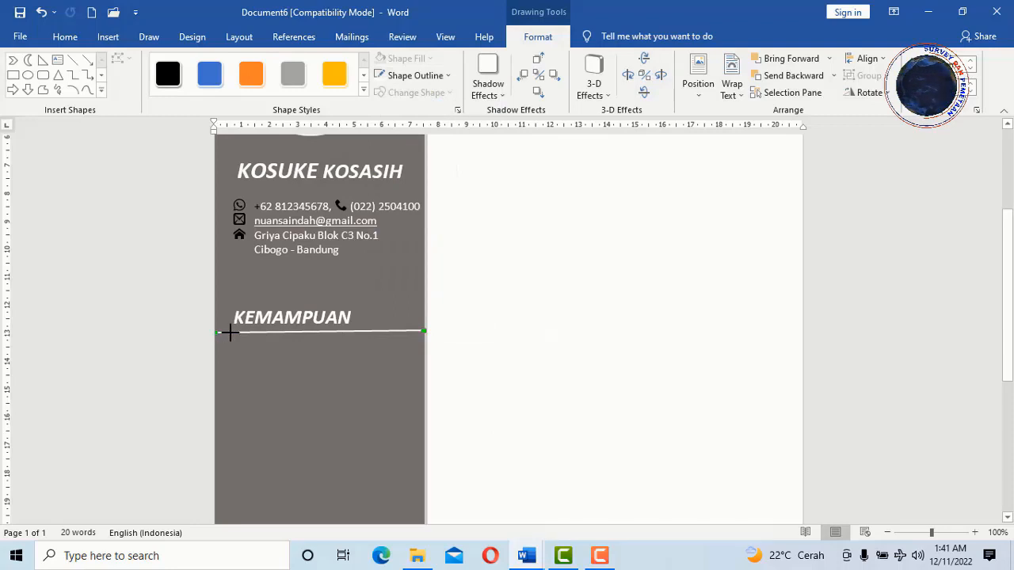
{"action": "left_click_drag", "start_coordinate": [230, 333], "coordinate": [231, 331]}
{"action": "left_click_drag", "start_coordinate": [423, 331], "coordinate": [384, 330]}
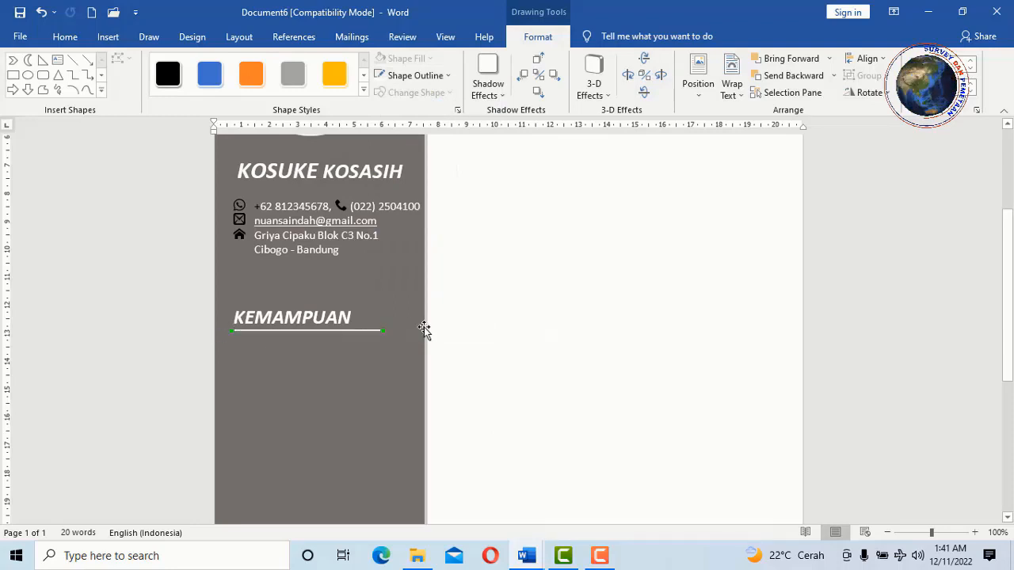
{"action": "left_click", "coordinate": [489, 328]}
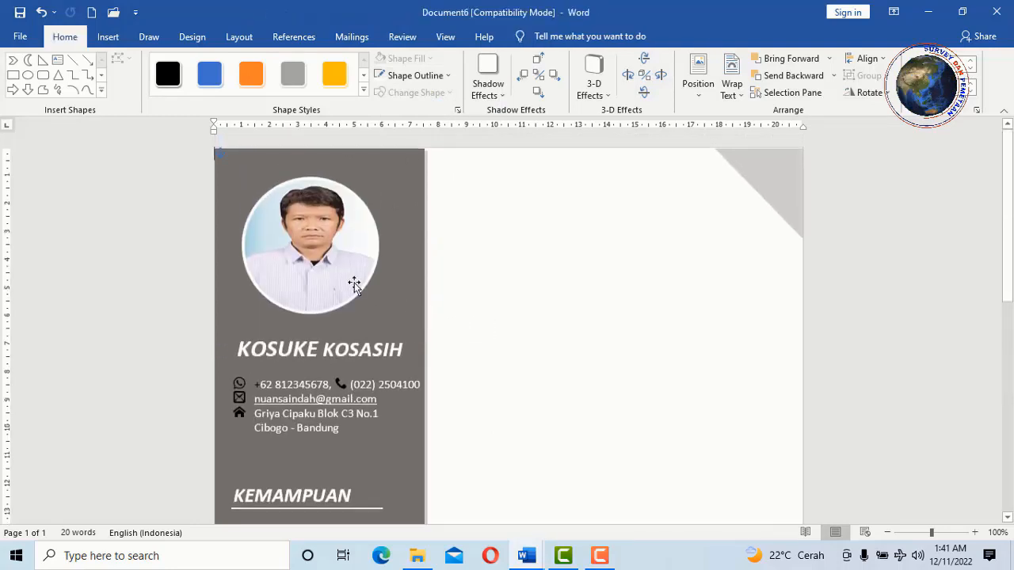
- Group the KEMAMPUAN text box and its underline into one object
{"action": "scroll", "coordinate": [354, 285], "scroll_direction": "down", "scroll_amount": 5}
{"action": "left_click", "coordinate": [326, 245]}
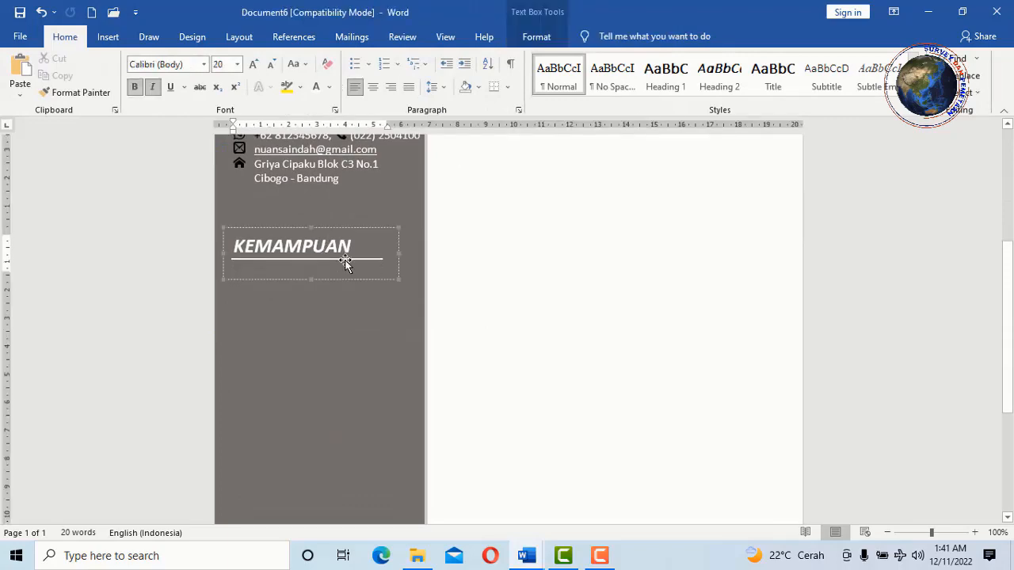
{"action": "left_click", "coordinate": [349, 258], "text": "shift"}
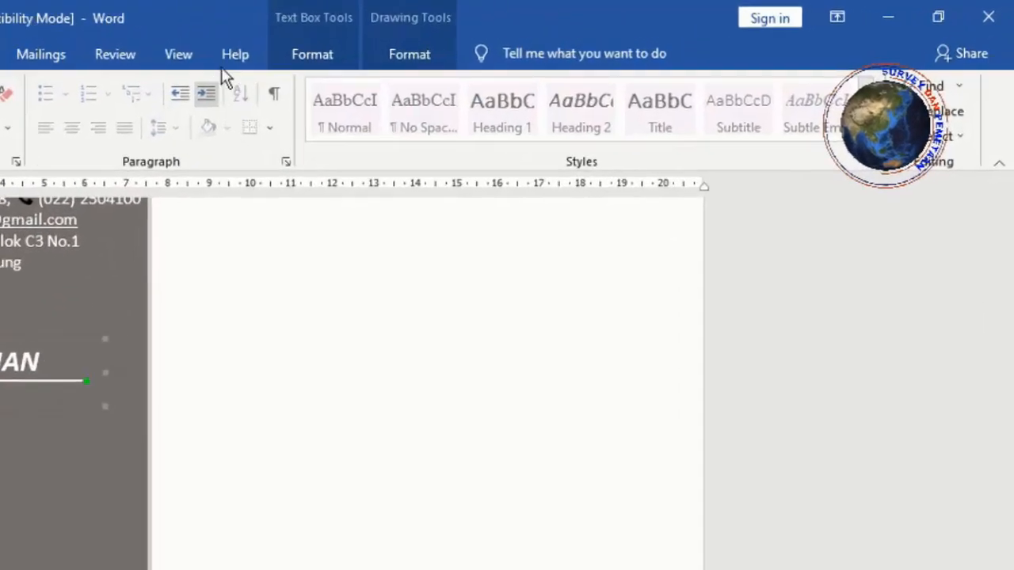
{"action": "left_click", "coordinate": [520, 38]}
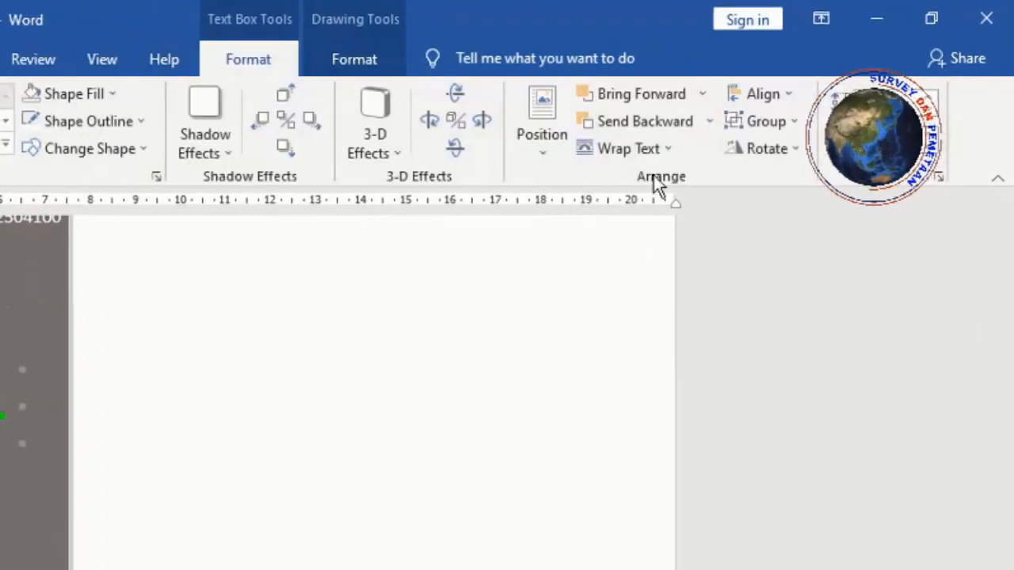
{"action": "left_click", "coordinate": [797, 122]}
{"action": "left_click", "coordinate": [781, 158]}
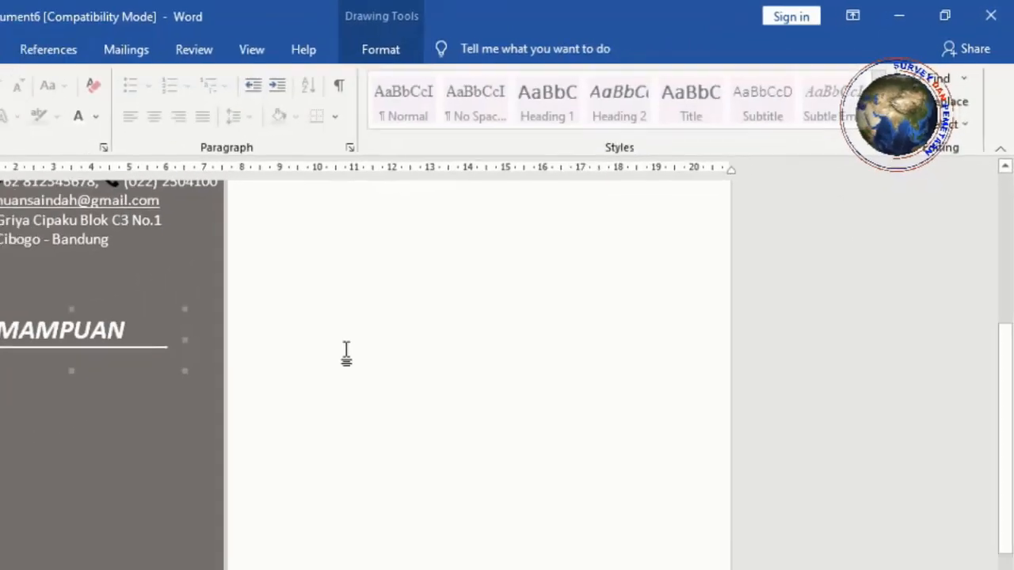
{"action": "left_click", "coordinate": [215, 416]}
{"action": "scroll", "coordinate": [369, 233], "scroll_direction": "up", "scroll_amount": 5}
{"action": "scroll", "coordinate": [349, 242], "scroll_direction": "down", "scroll_amount": 5}
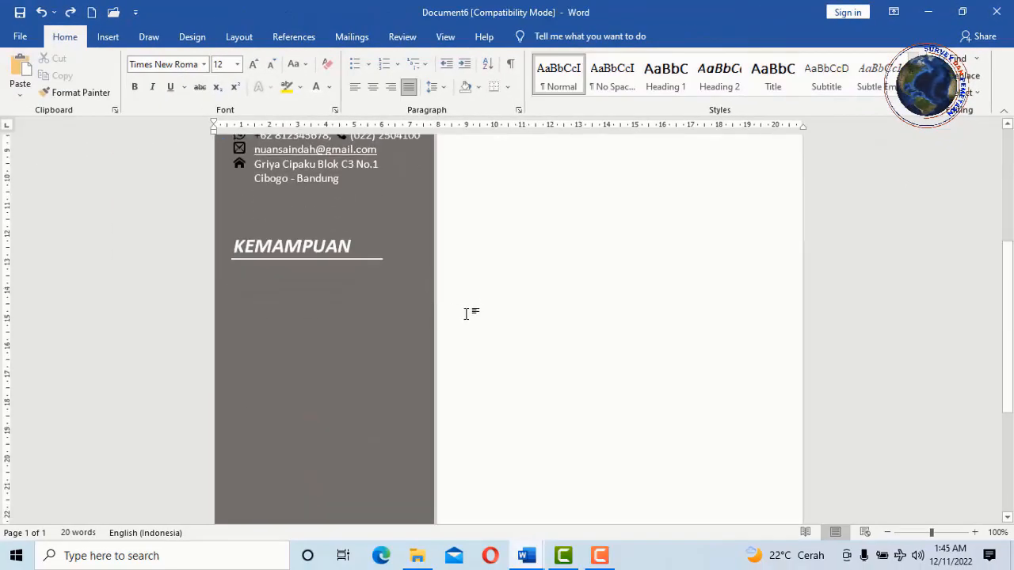
{"action": "scroll", "coordinate": [317, 293], "scroll_direction": "up", "scroll_amount": 1}
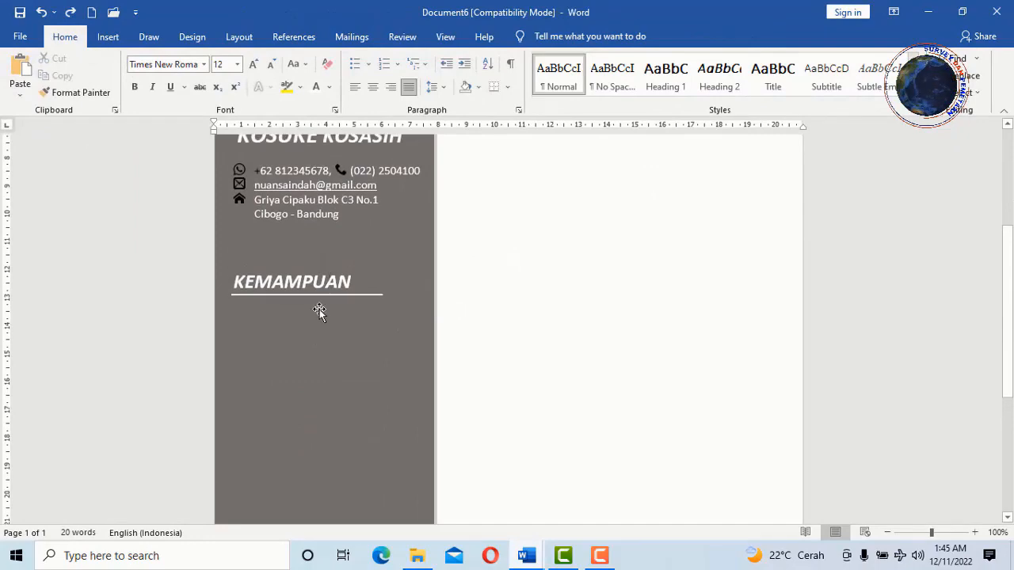
{"action": "scroll", "coordinate": [313, 313], "scroll_direction": "down", "scroll_amount": 1}
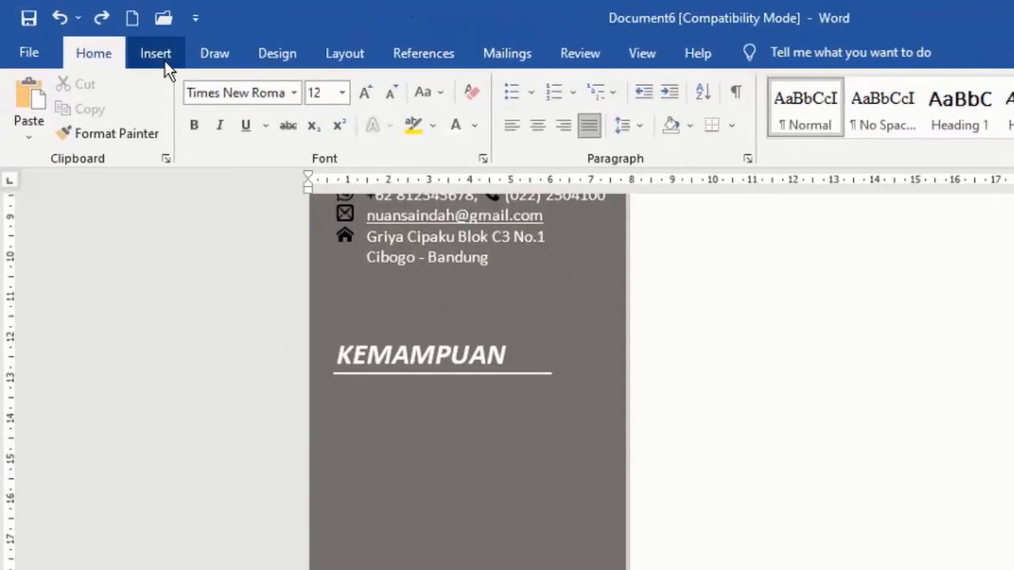
- Draw a new text box under the KEMAMPUAN heading, stretched across the sidebar width
{"action": "left_click", "coordinate": [107, 37]}
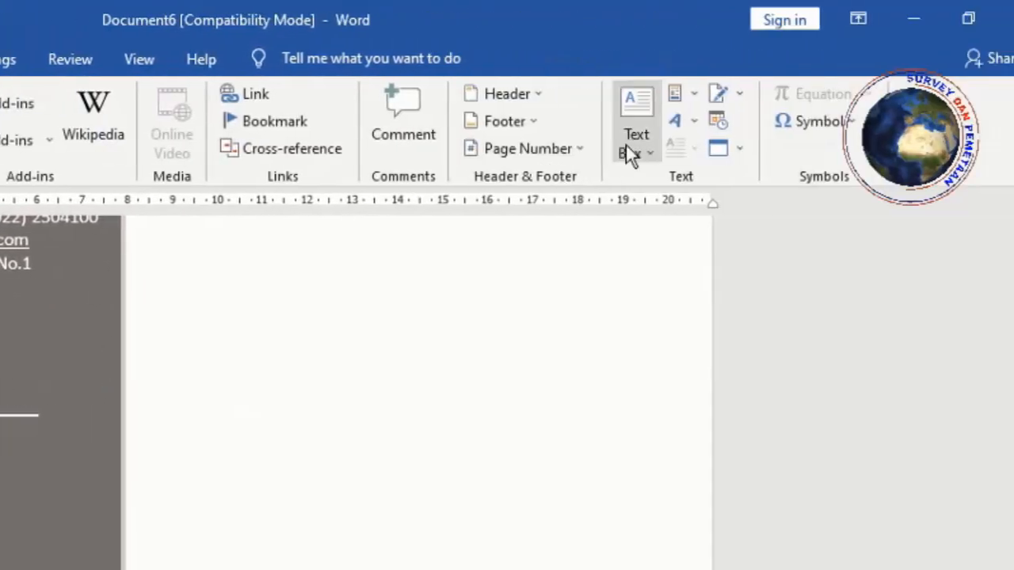
{"action": "left_click", "coordinate": [627, 149]}
{"action": "left_click", "coordinate": [592, 342]}
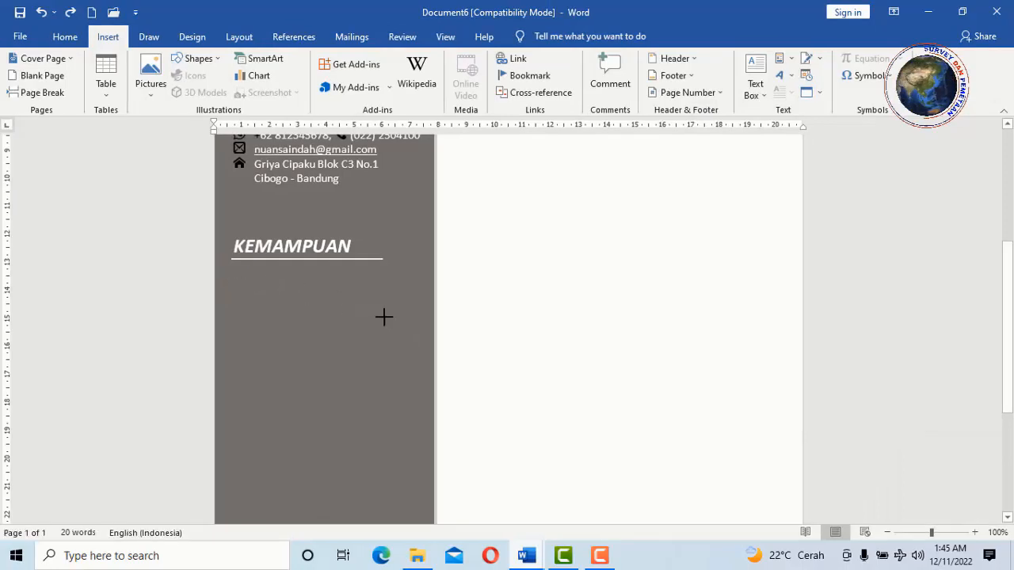
{"action": "mouse_move", "coordinate": [237, 281]}
{"action": "left_mouse_down"}
{"action": "mouse_move", "coordinate": [409, 356]}
{"action": "mouse_move", "coordinate": [248, 259]}
{"action": "left_mouse_up"}
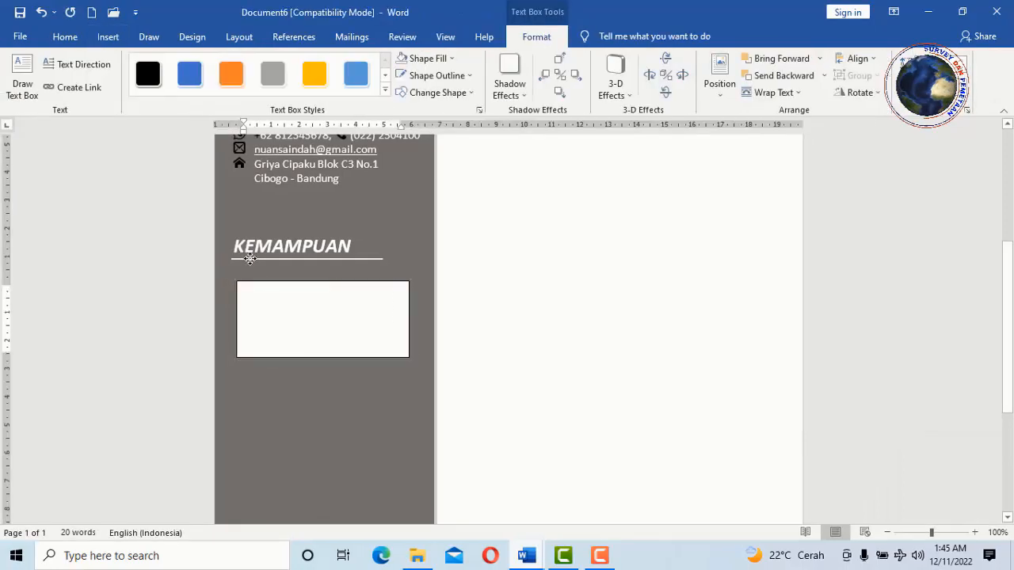
{"action": "left_click_drag", "start_coordinate": [396, 298], "coordinate": [434, 297]}
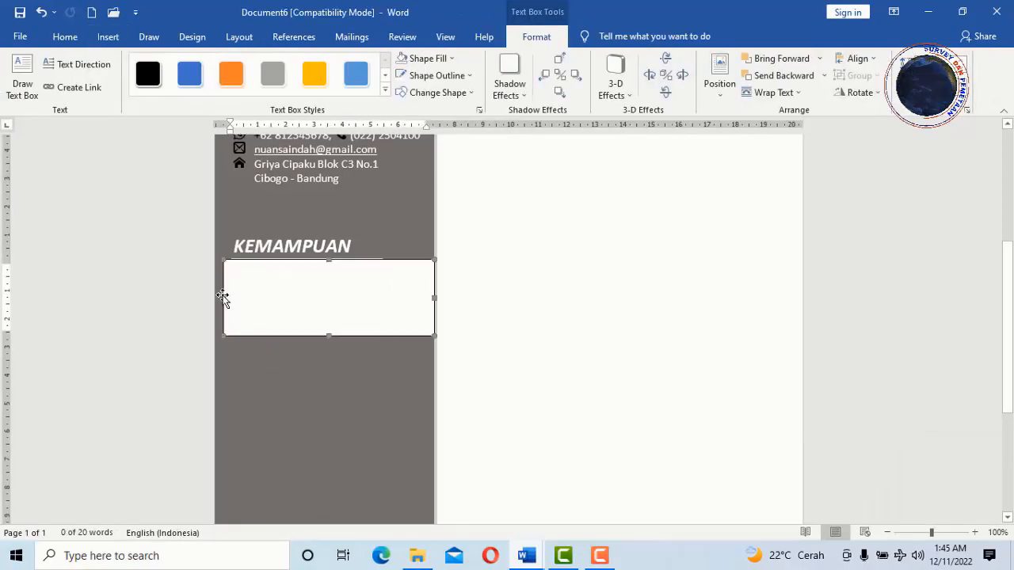
{"action": "left_click_drag", "start_coordinate": [223, 298], "coordinate": [214, 298]}
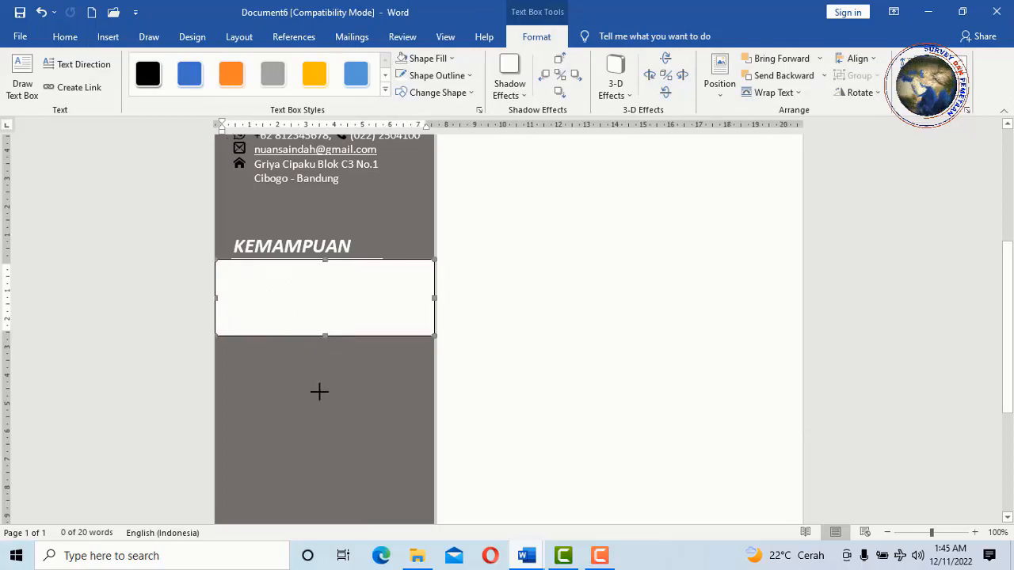
{"action": "left_click_drag", "start_coordinate": [319, 392], "coordinate": [320, 394]}
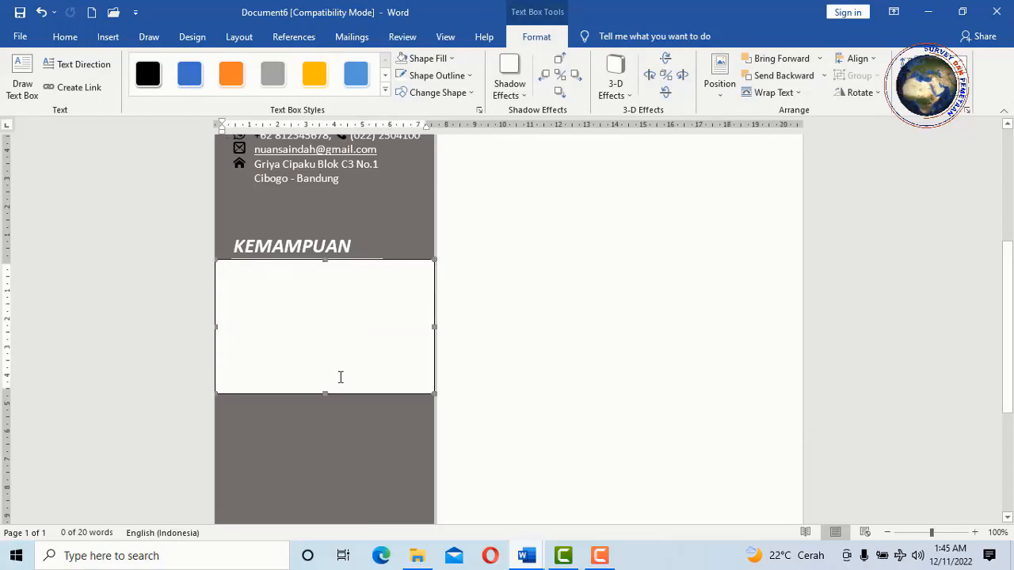
- Set the new text box's Shape Fill and Shape Outline to none
{"action": "left_click", "coordinate": [452, 61]}
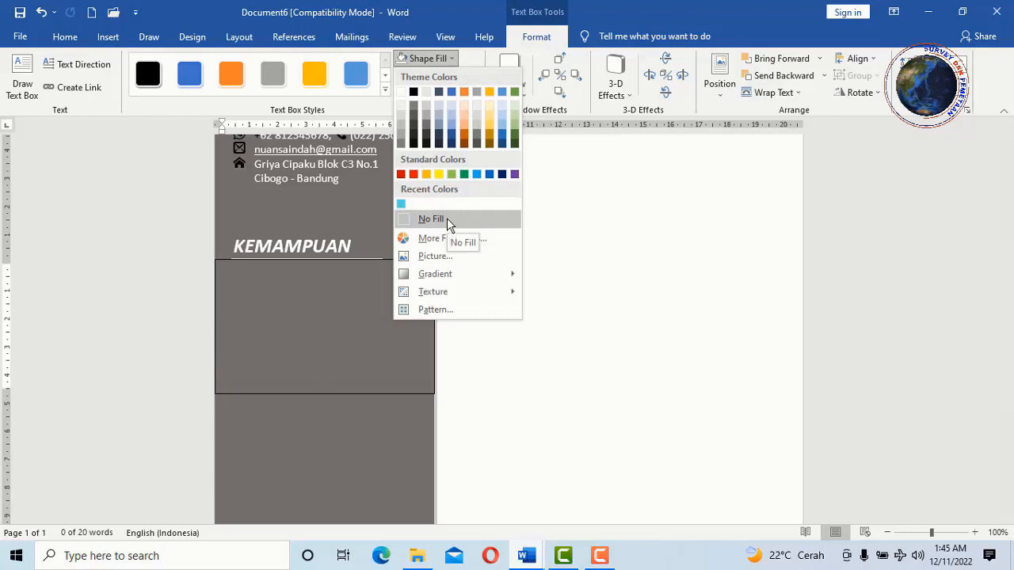
{"action": "left_click", "coordinate": [447, 218]}
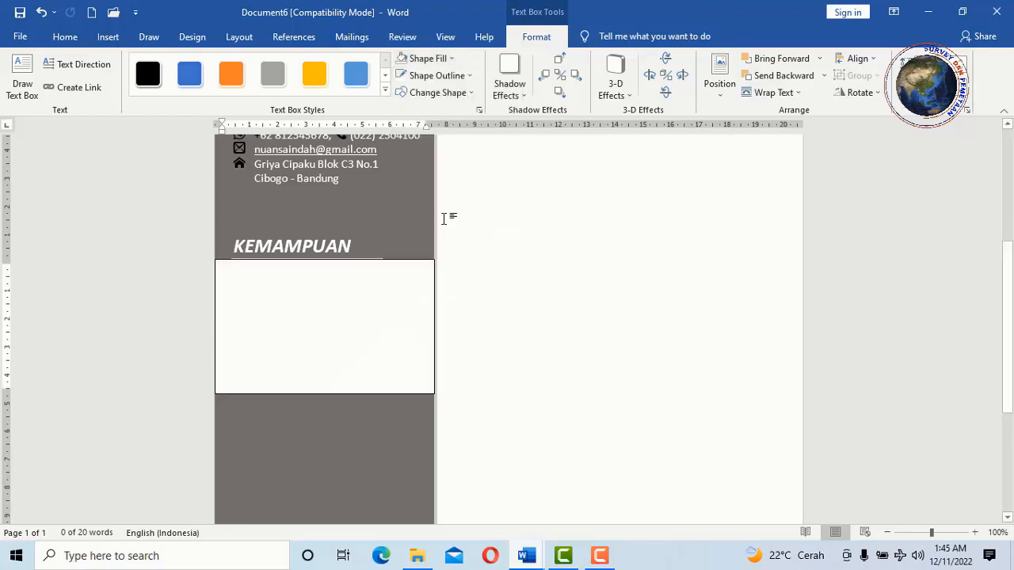
{"action": "left_click", "coordinate": [465, 75]}
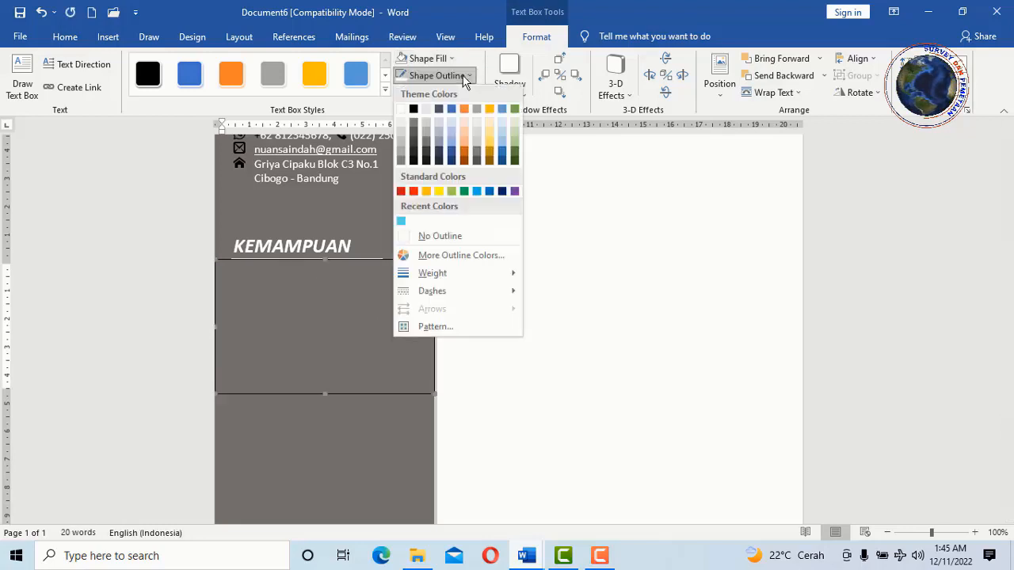
{"action": "left_click", "coordinate": [459, 239]}
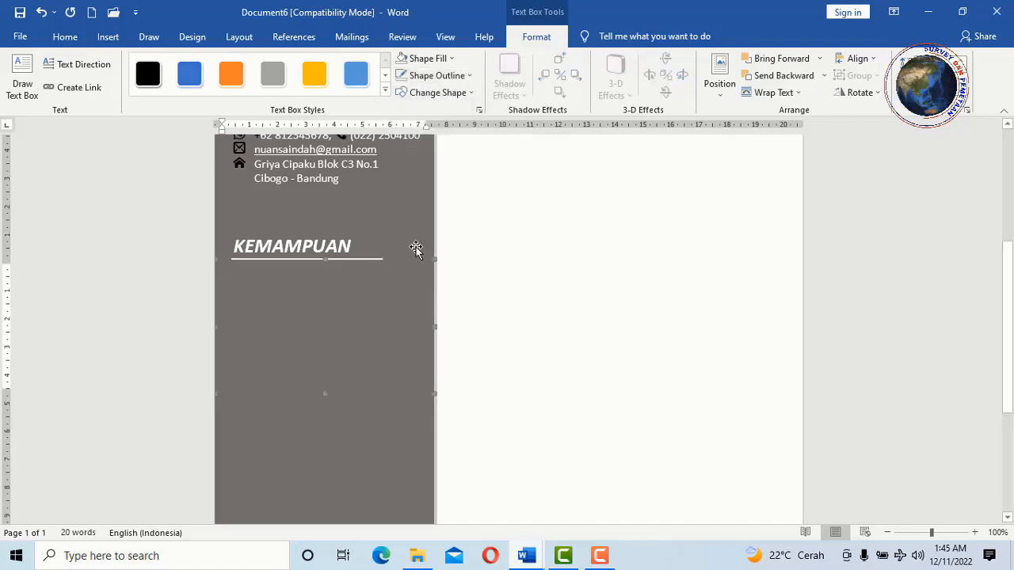
- Paste the Alat Ukur, Komputer and Bahasa skills list as text only and enlarge the box to fit
{"action": "left_click", "coordinate": [286, 283]}
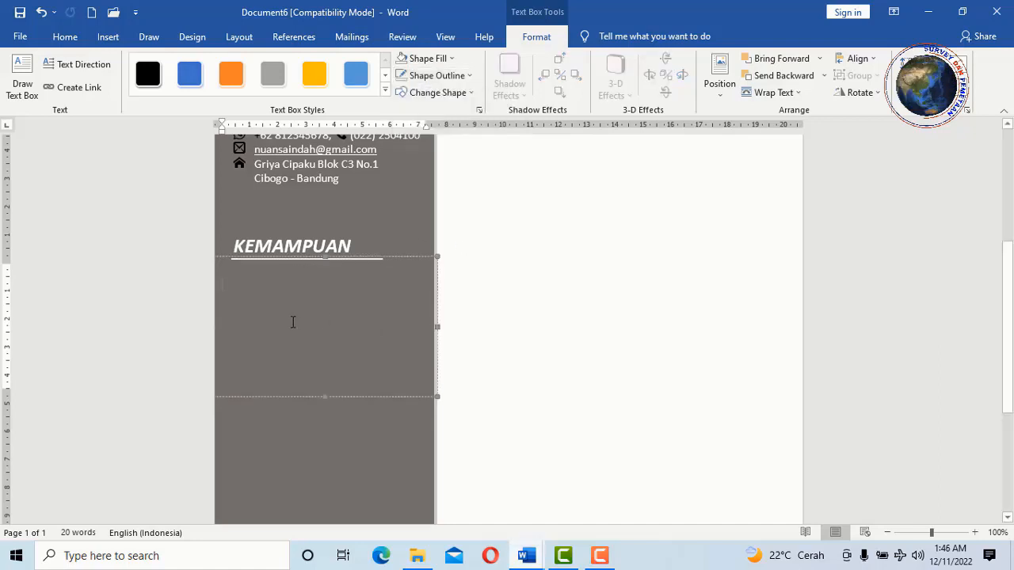
{"action": "right_click", "coordinate": [230, 280]}
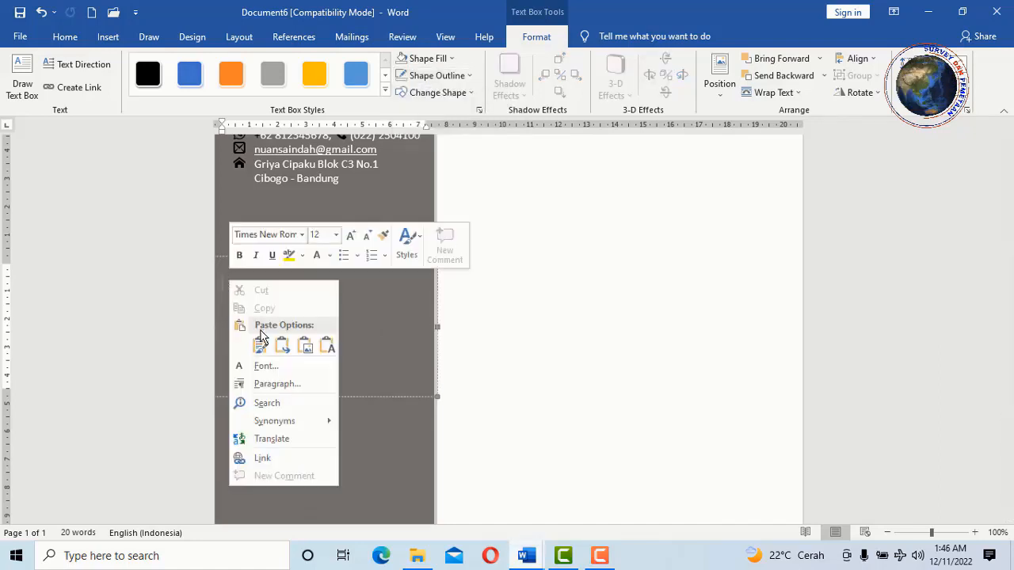
{"action": "left_click", "coordinate": [324, 344]}
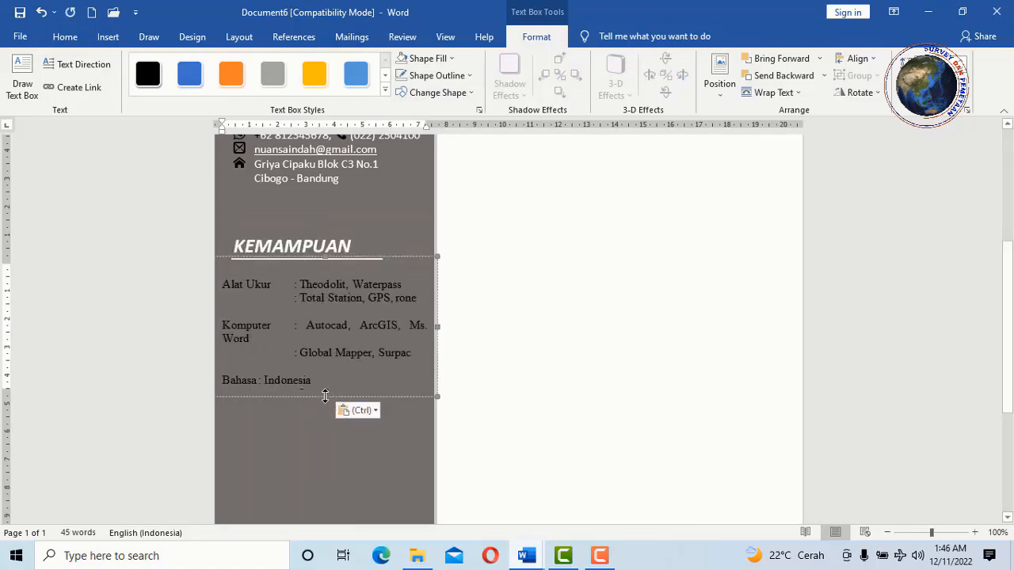
{"action": "left_click_drag", "start_coordinate": [325, 396], "coordinate": [325, 418]}
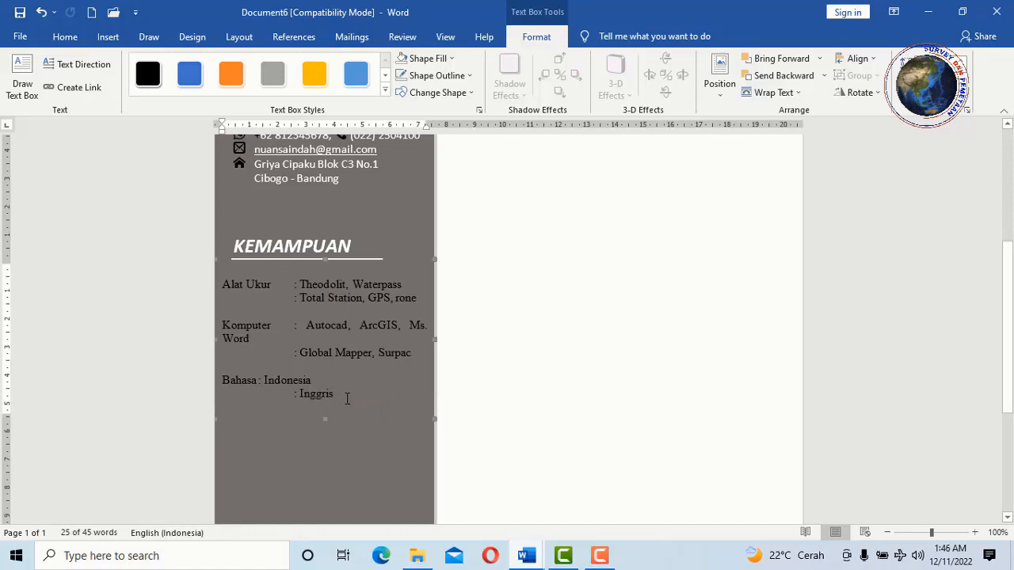
{"action": "key", "text": "ctrl+a"}
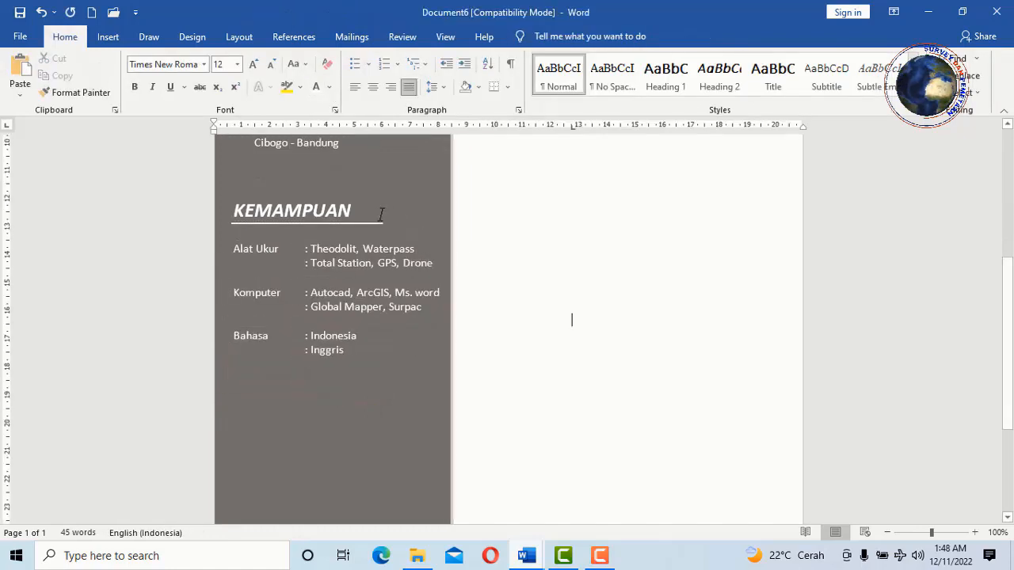
{"action": "left_click", "coordinate": [338, 208]}
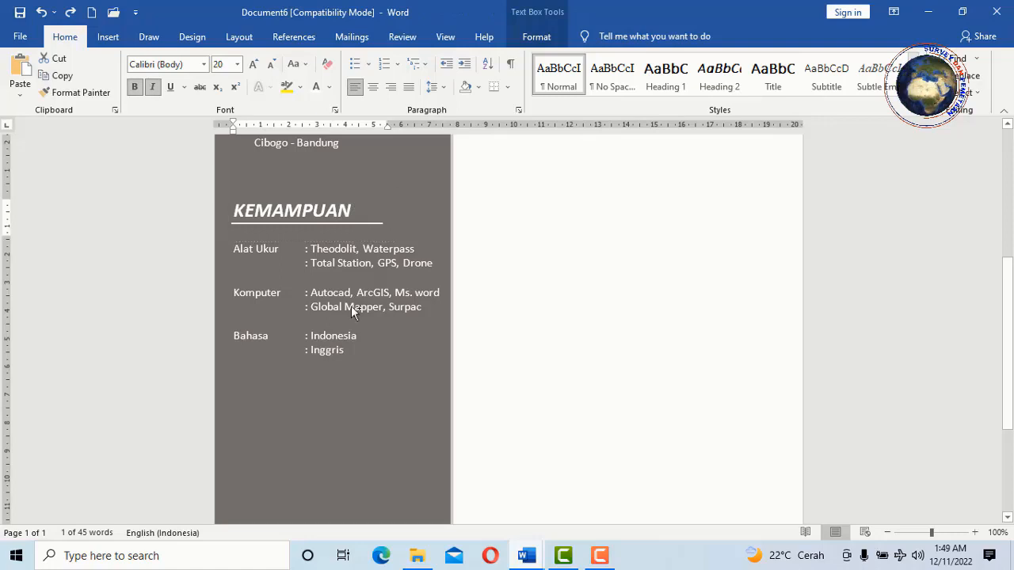
- Paste a copy of the KEMAMPUAN heading group and drag a copy of the skills box beneath it
{"action": "key", "text": "ctrl+v"}
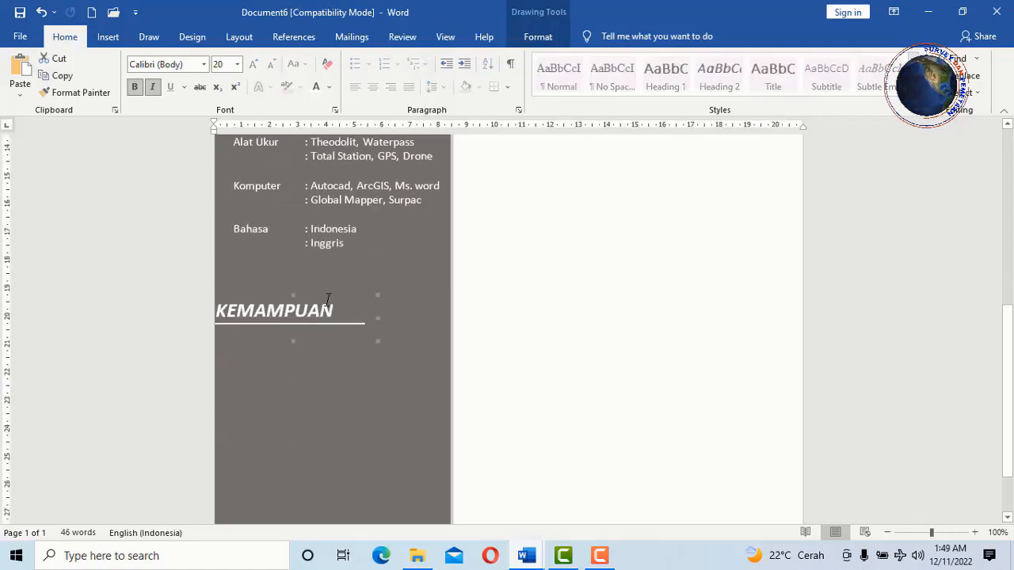
{"action": "left_click_drag", "start_coordinate": [327, 299], "coordinate": [343, 293]}
{"action": "key", "text": "Escape"}
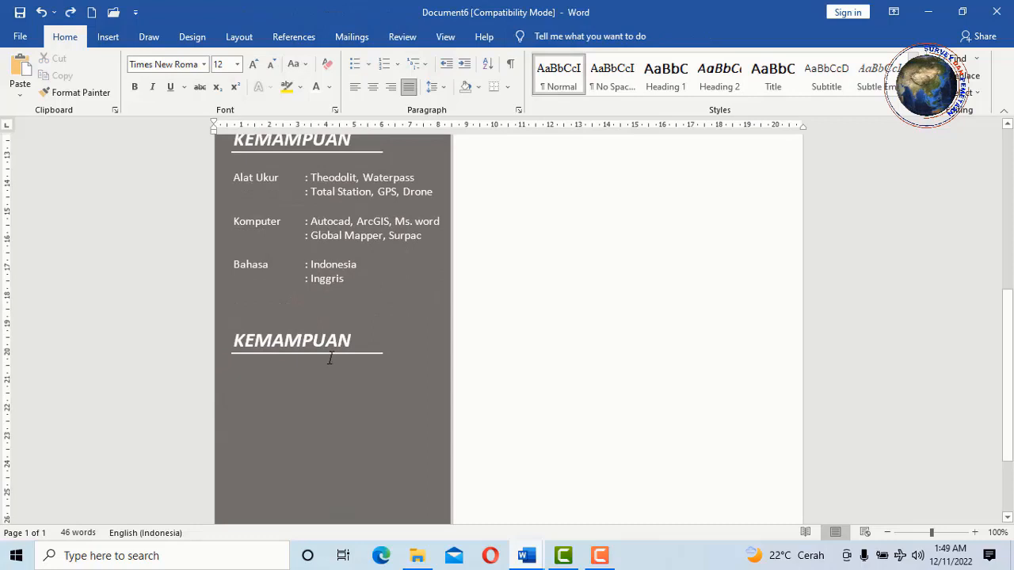
{"action": "left_click", "coordinate": [342, 249]}
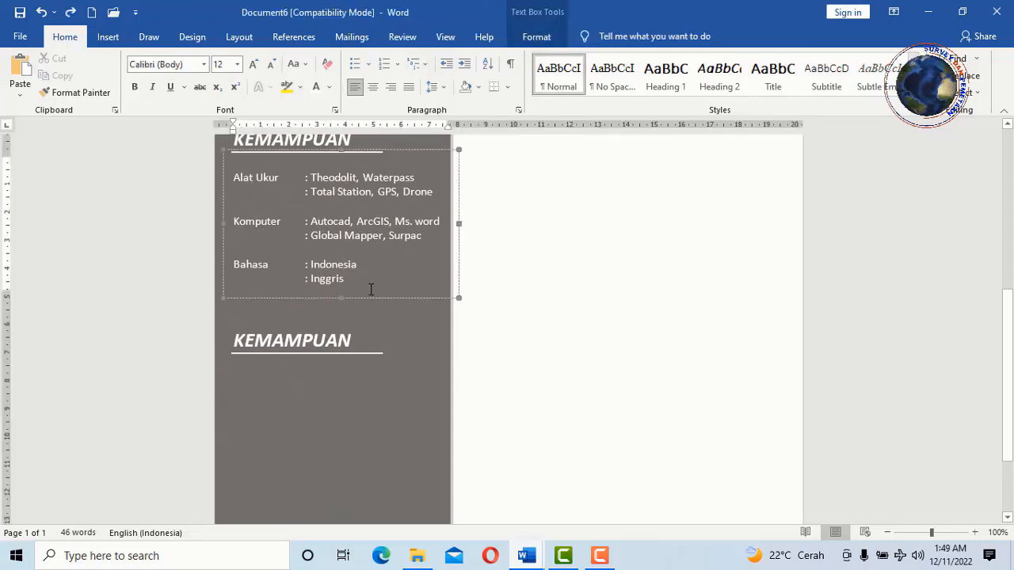
{"action": "left_click_drag", "start_coordinate": [363, 297], "coordinate": [367, 420]}
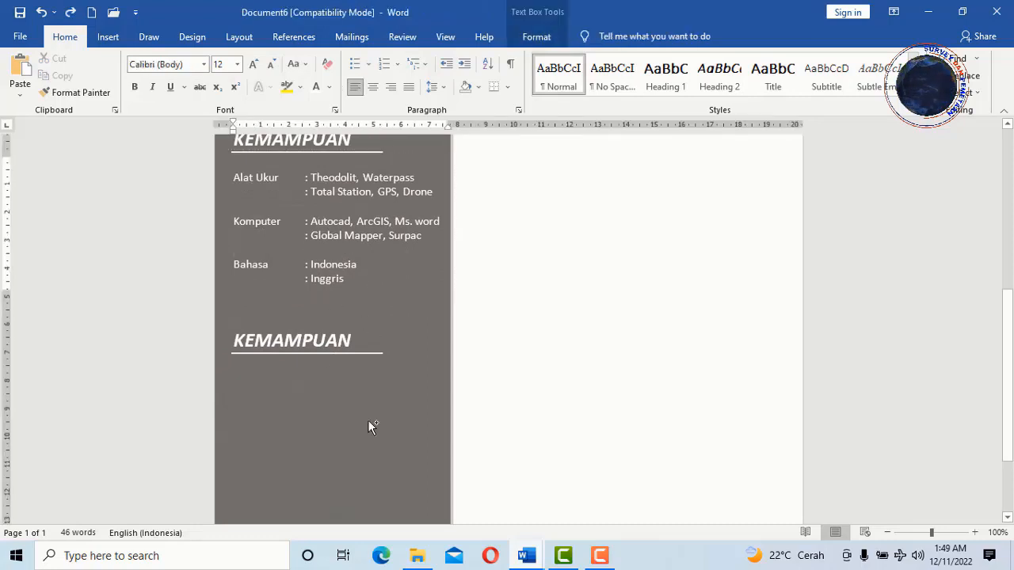
{"action": "left_click_drag", "start_coordinate": [368, 466], "coordinate": [368, 469]}
{"action": "scroll", "coordinate": [353, 410], "scroll_direction": "down", "scroll_amount": 2}
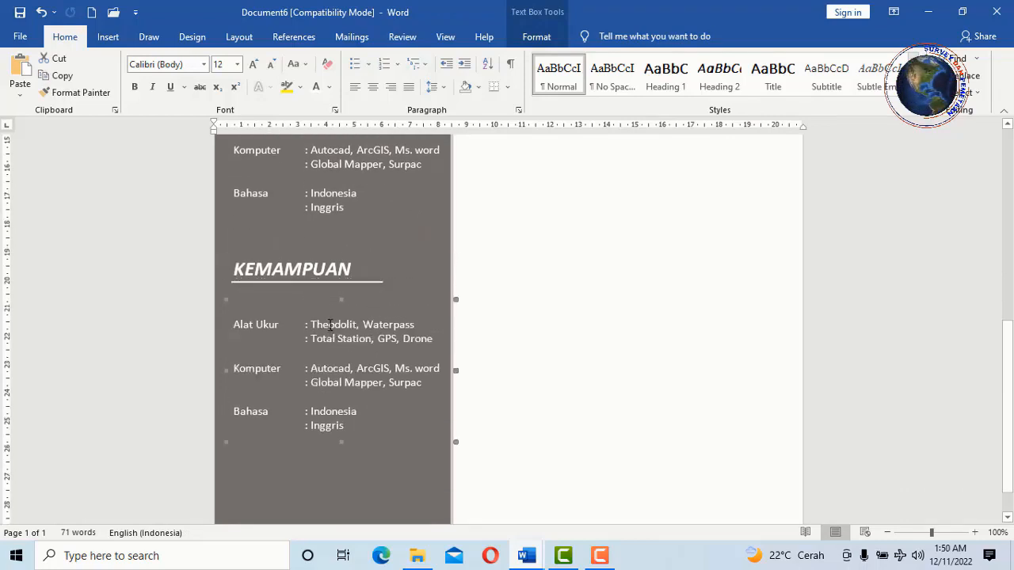
{"action": "left_click_drag", "start_coordinate": [323, 300], "coordinate": [323, 281]}
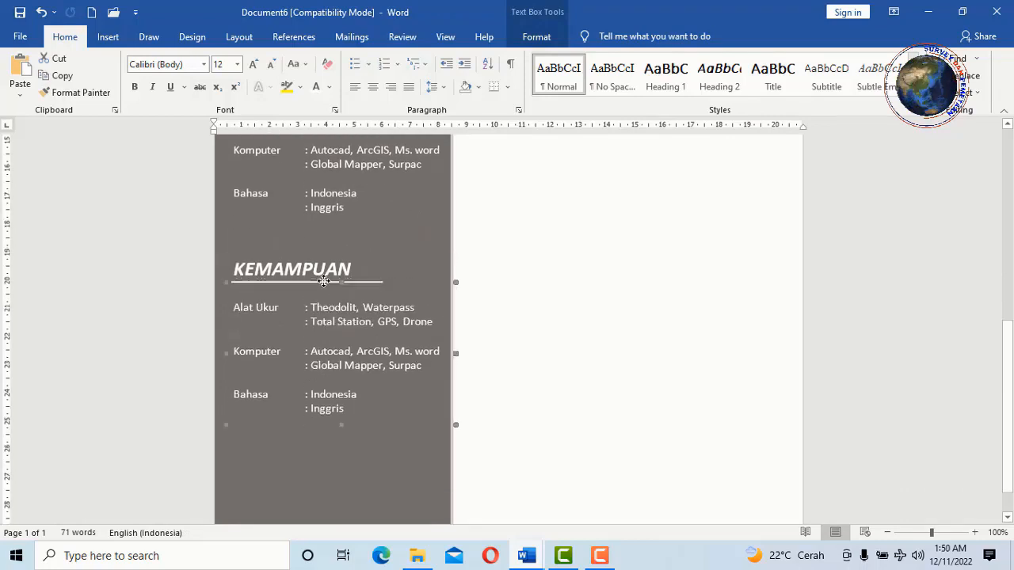
{"action": "scroll", "coordinate": [377, 259], "scroll_direction": "down", "scroll_amount": 1}
{"action": "scroll", "coordinate": [308, 231], "scroll_direction": "up", "scroll_amount": 2}
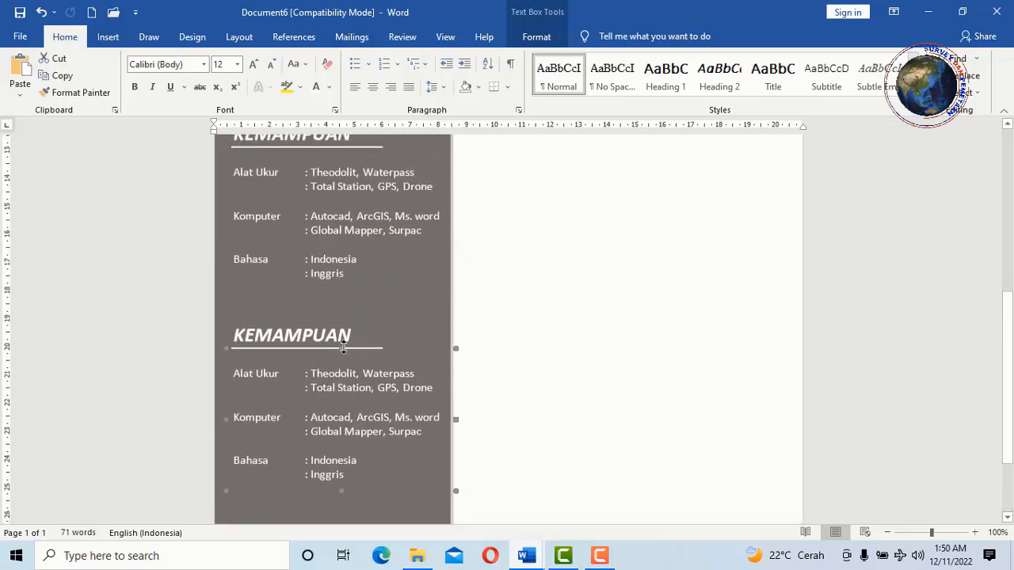
- Delete the copied heading's text to make way for a new title
{"action": "left_click", "coordinate": [353, 331]}
{"action": "left_click", "coordinate": [355, 325]}
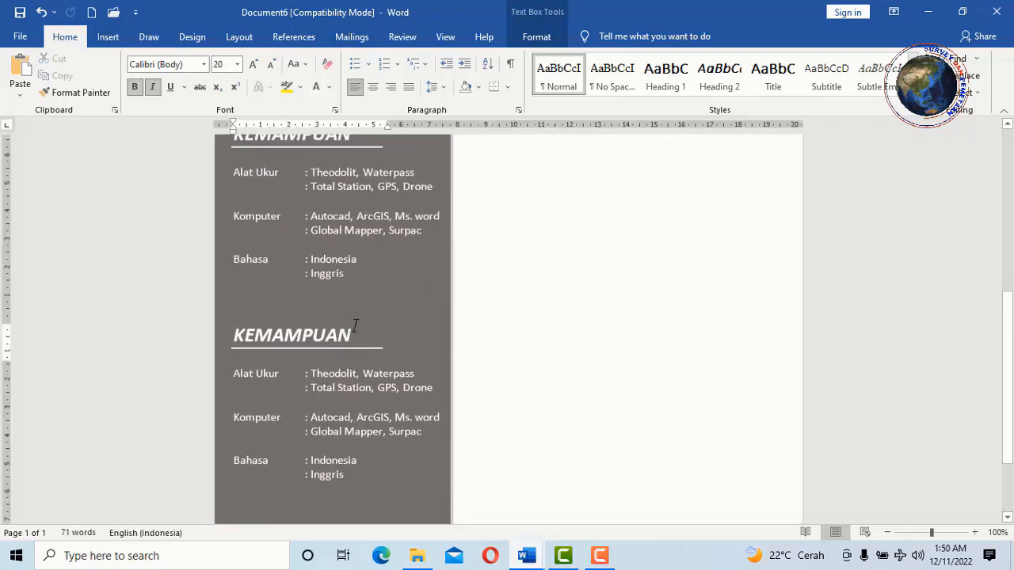
{"action": "key", "text": "BackSpace"}
{"action": "key", "text": "BackSpace"}
{"action": "key", "text": "BackSpace"}
{"action": "key", "text": "BackSpace"}
{"action": "key", "text": "BackSpace"}
{"action": "key", "text": "BackSpace"}
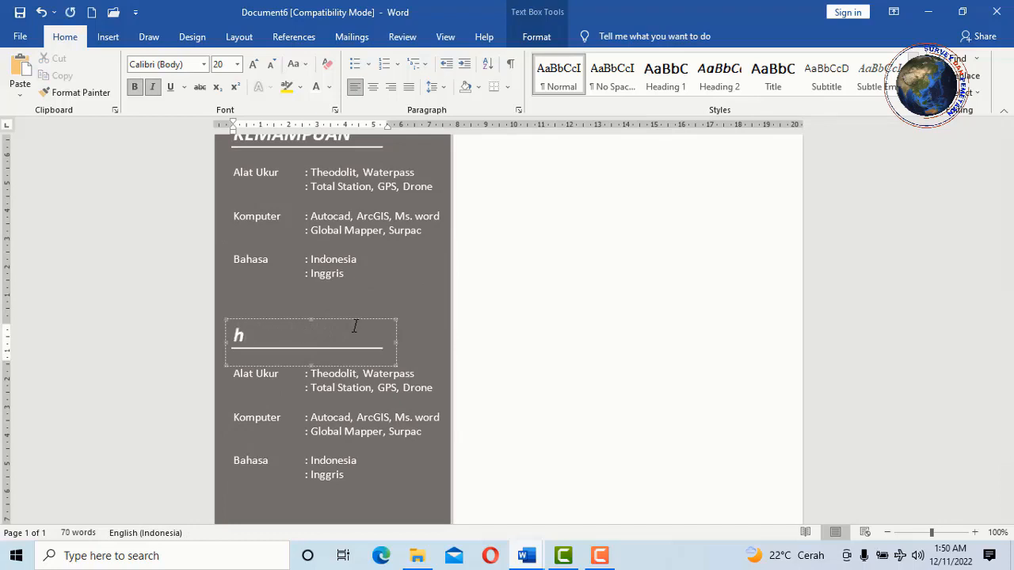
- Rename the second sidebar heading to HOBI and delete the copied skills text from the box below
{"action": "type", "text": "HOBI"}
{"action": "scroll", "coordinate": [355, 326], "scroll_direction": "down", "scroll_amount": 2}
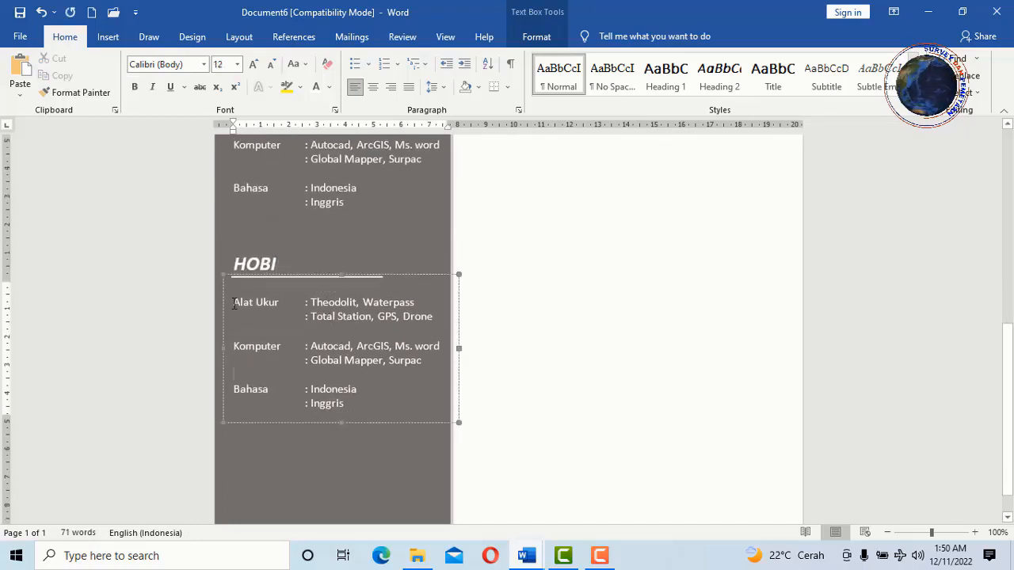
{"action": "left_click_drag", "start_coordinate": [233, 302], "coordinate": [368, 402]}
{"action": "key", "text": "Delete"}
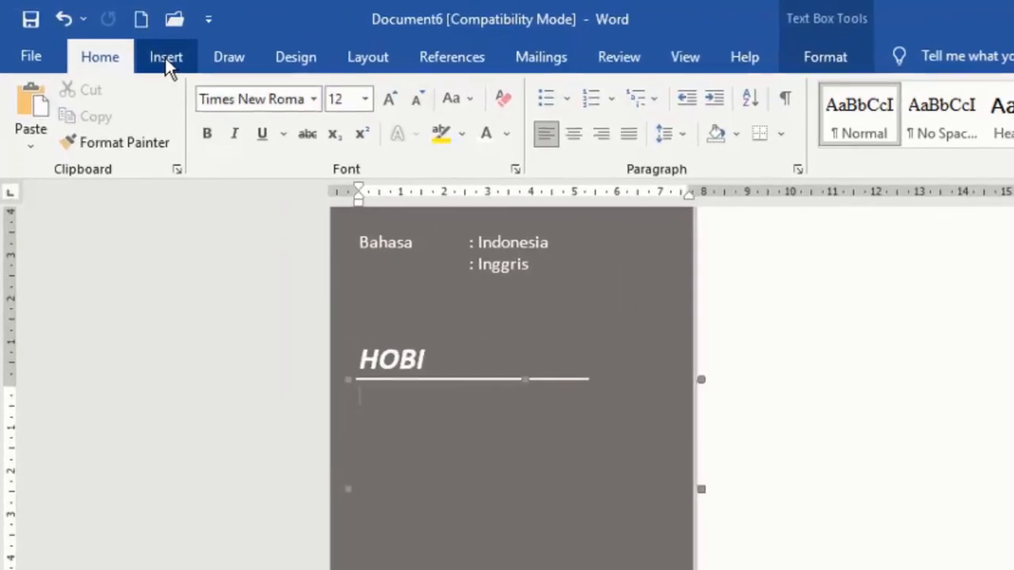
- Insert a camera symbol at the start of the hobbies text box
{"action": "left_click", "coordinate": [108, 36]}
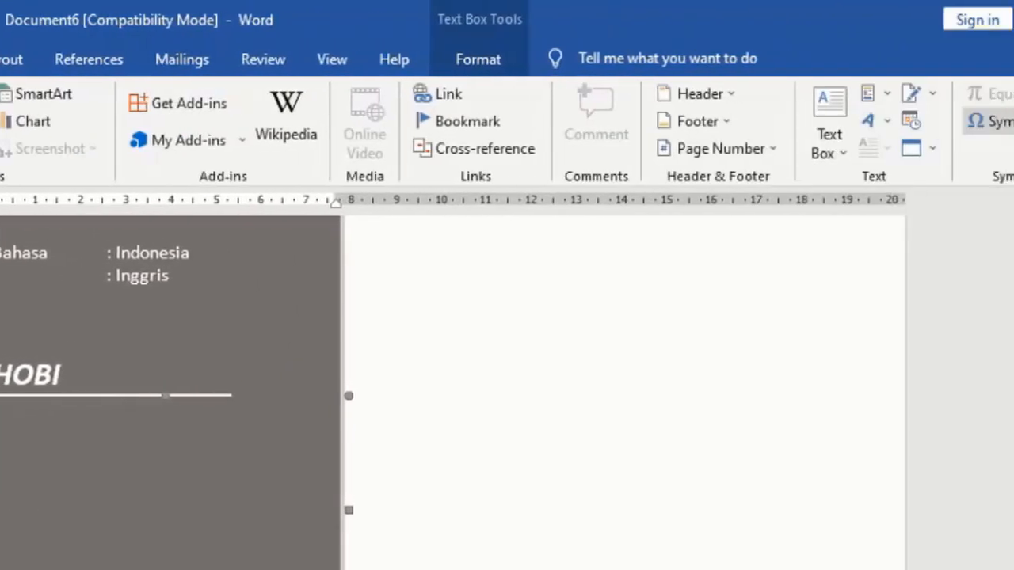
{"action": "left_click", "coordinate": [816, 122]}
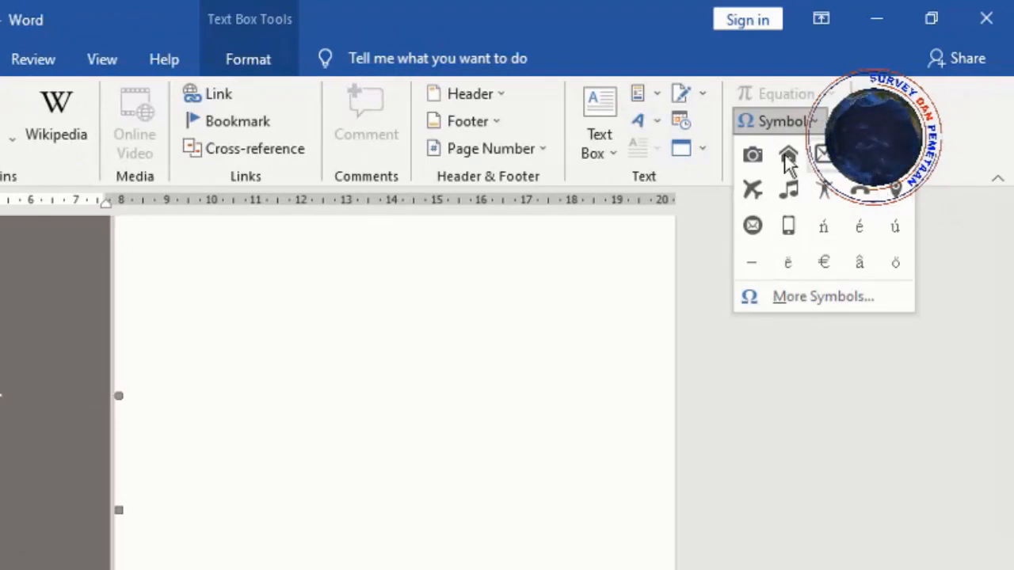
{"action": "left_click", "coordinate": [754, 156]}
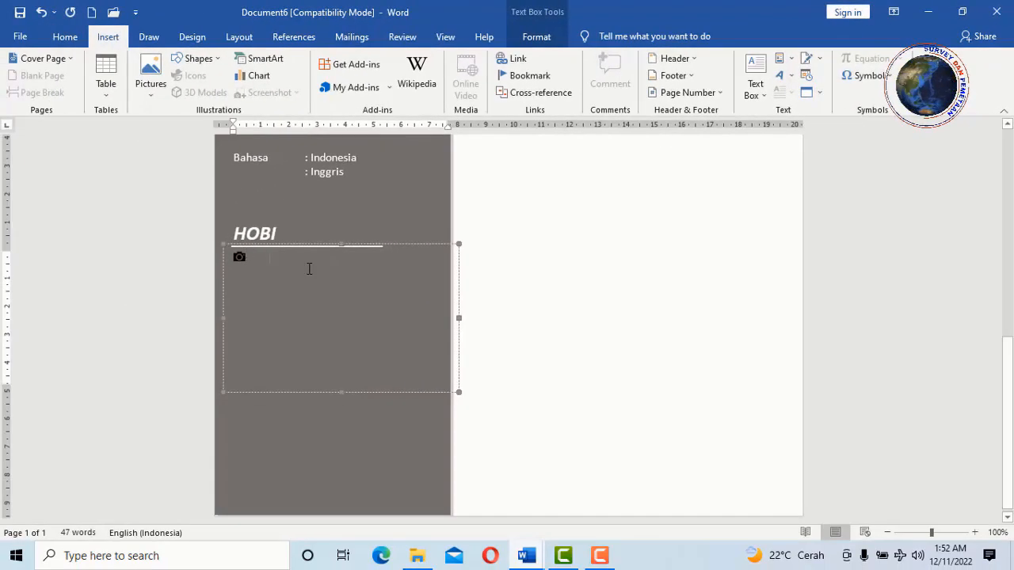
- Set the hobby text font to Calibri (Body) and type ': Photografi' after the camera icon
{"action": "left_click", "coordinate": [66, 37]}
{"action": "left_click", "coordinate": [203, 65]}
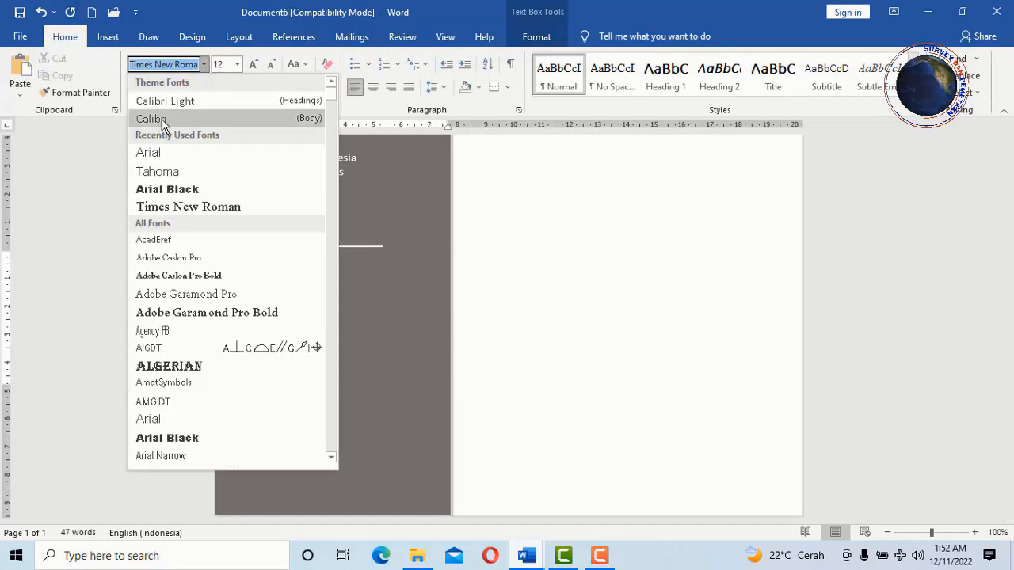
{"action": "left_click", "coordinate": [132, 121]}
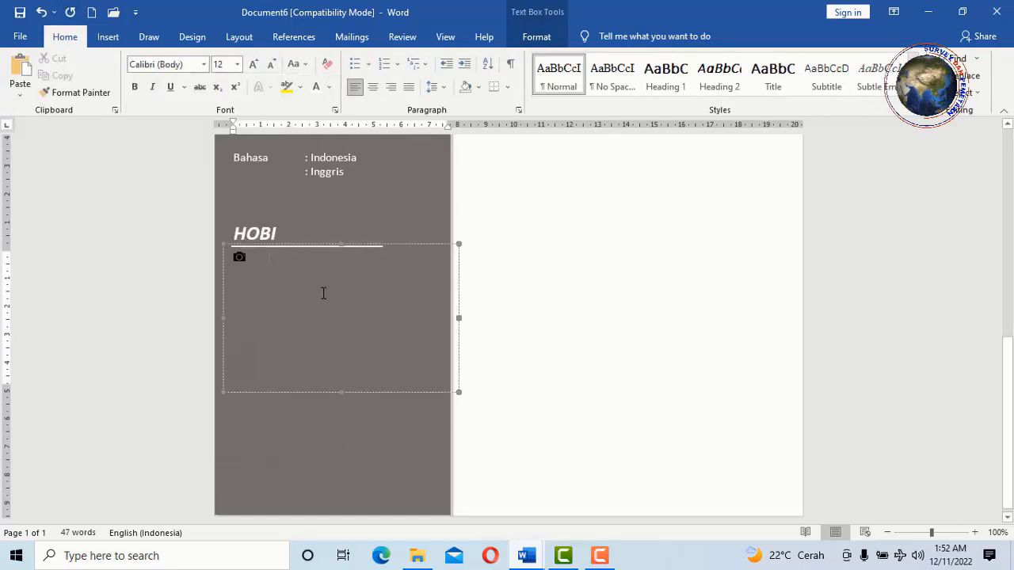
{"action": "type", "text": ": Ph"}
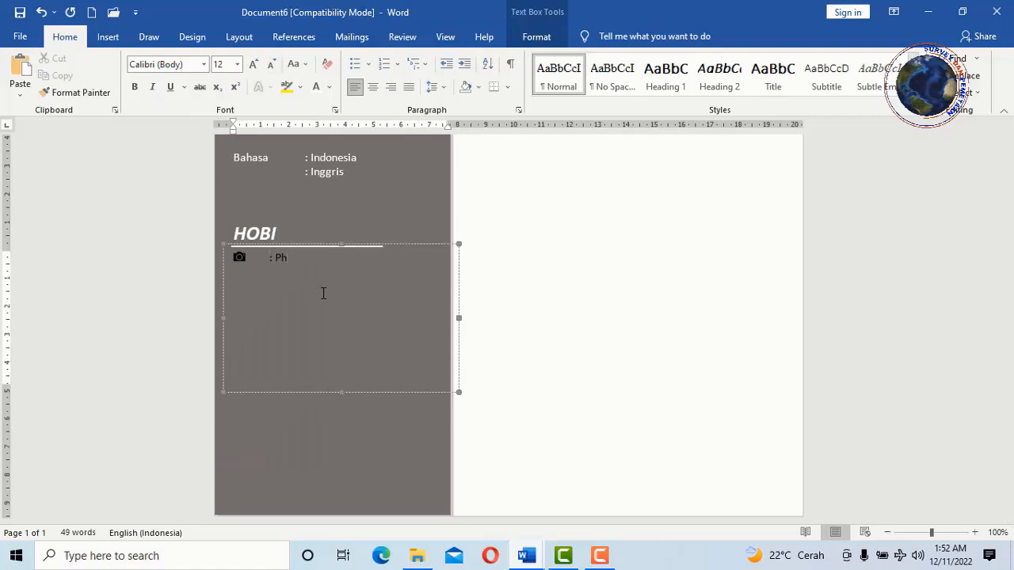
{"action": "type", "text": "otografi"}
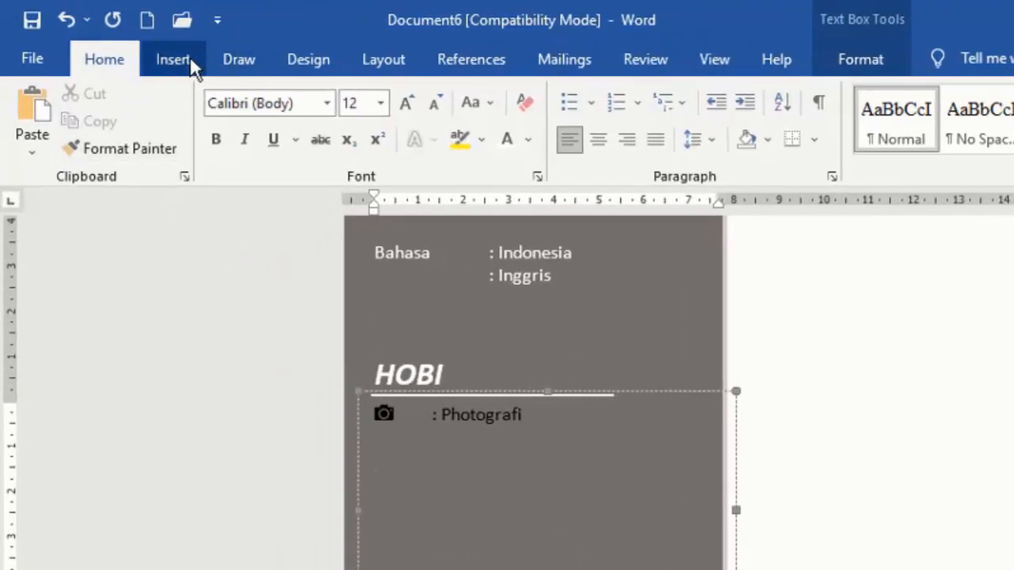
- Add a second hobby line with a music note symbol followed by ': Musik'
{"action": "left_click", "coordinate": [189, 63]}
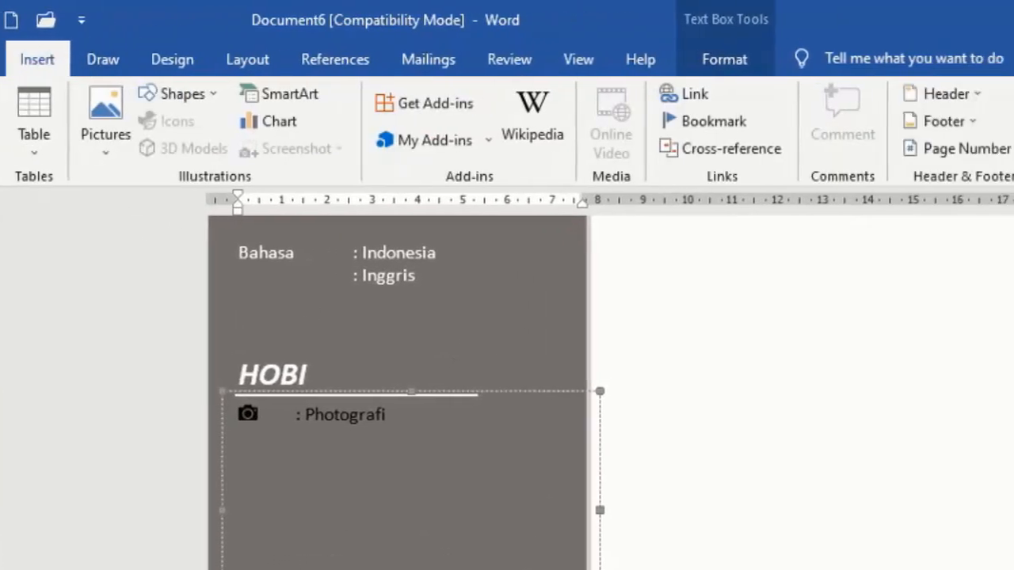
{"action": "left_click", "coordinate": [850, 123]}
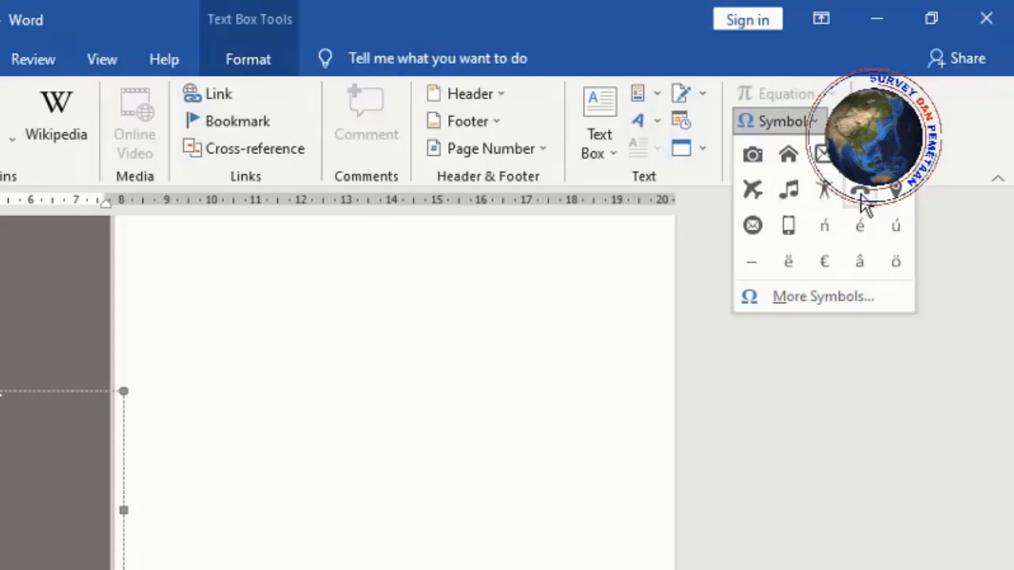
{"action": "left_click", "coordinate": [802, 192]}
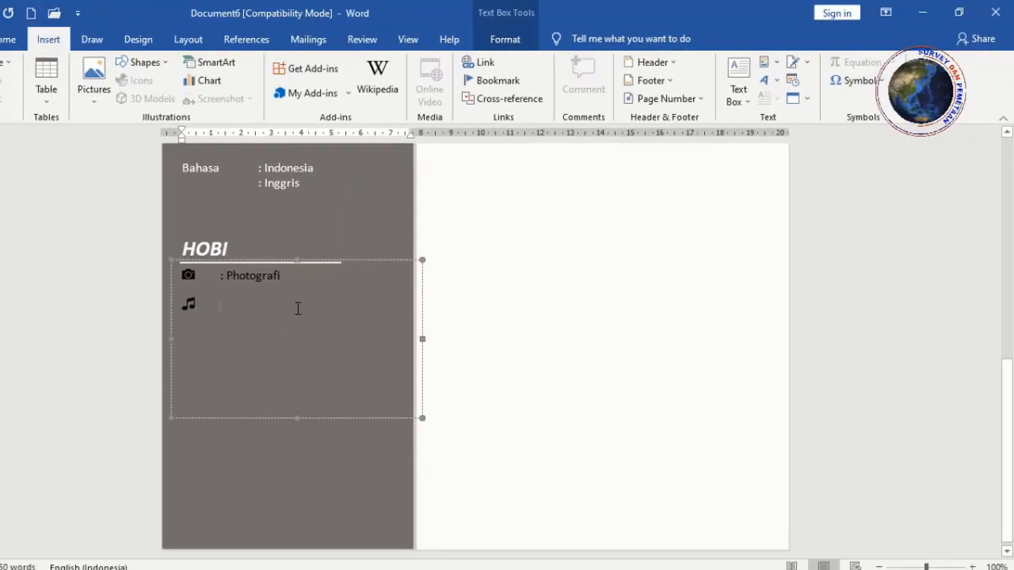
{"action": "type", "text": ": Musik"}
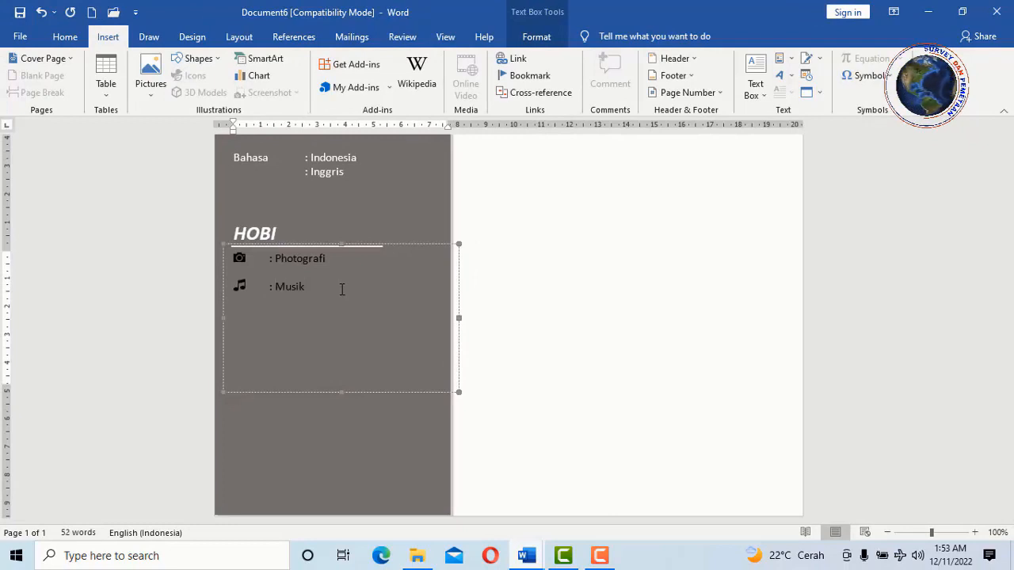
{"action": "key", "text": "Return"}
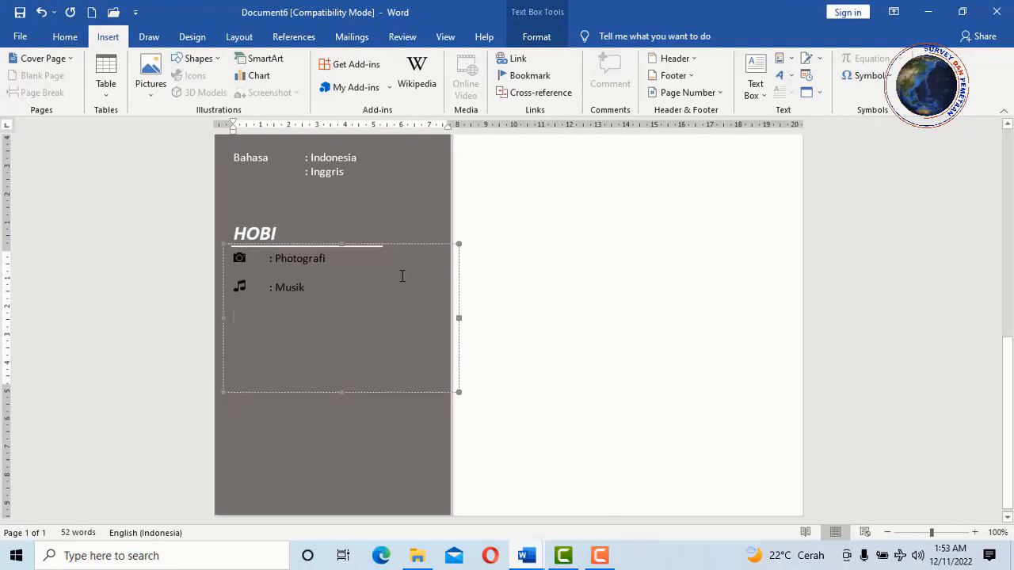
- Add a third hobby line with an airplane symbol followed by ': Traveling'
{"action": "left_click", "coordinate": [891, 79]}
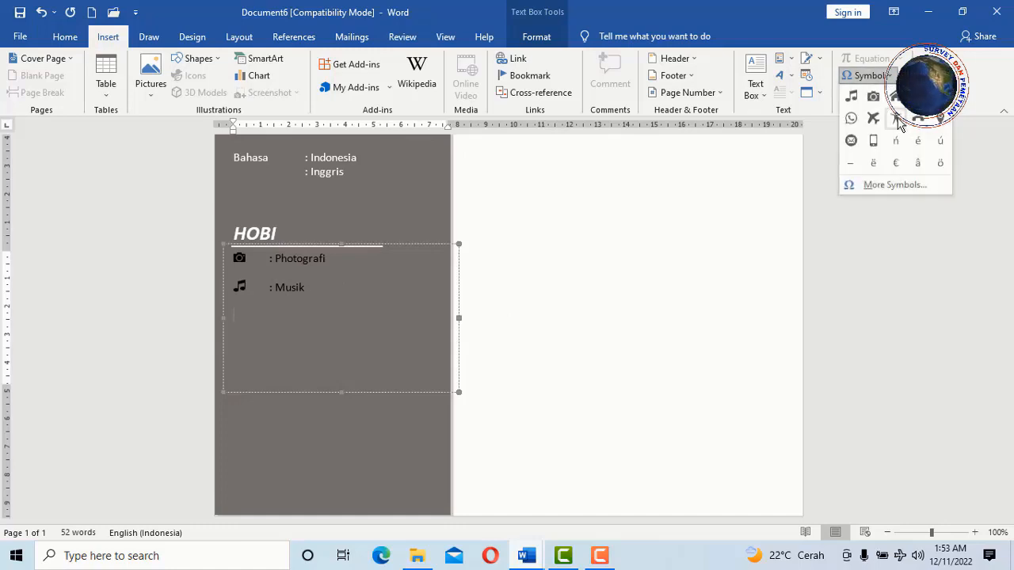
{"action": "left_click", "coordinate": [874, 119]}
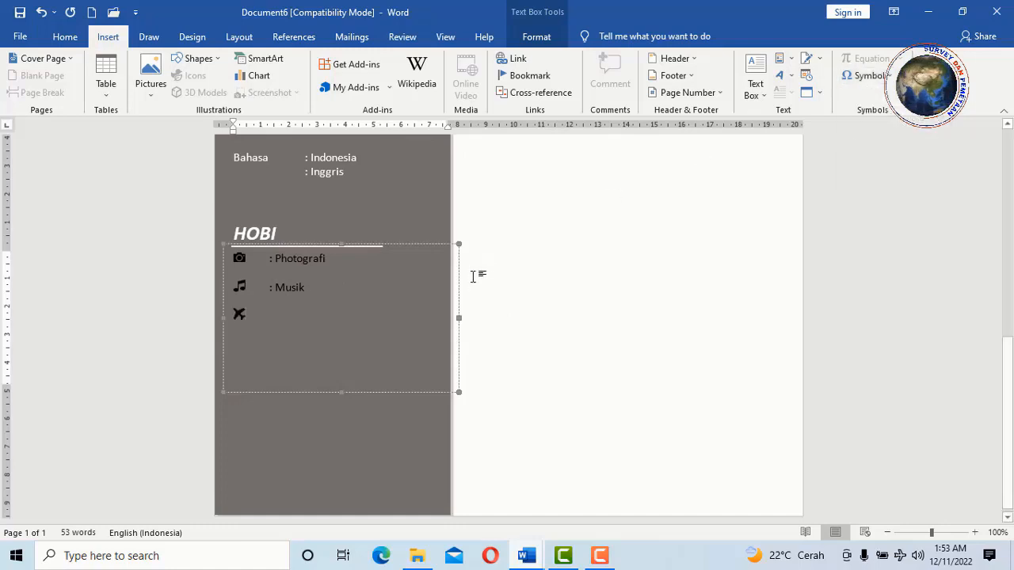
{"action": "type", "text": ": Traveling"}
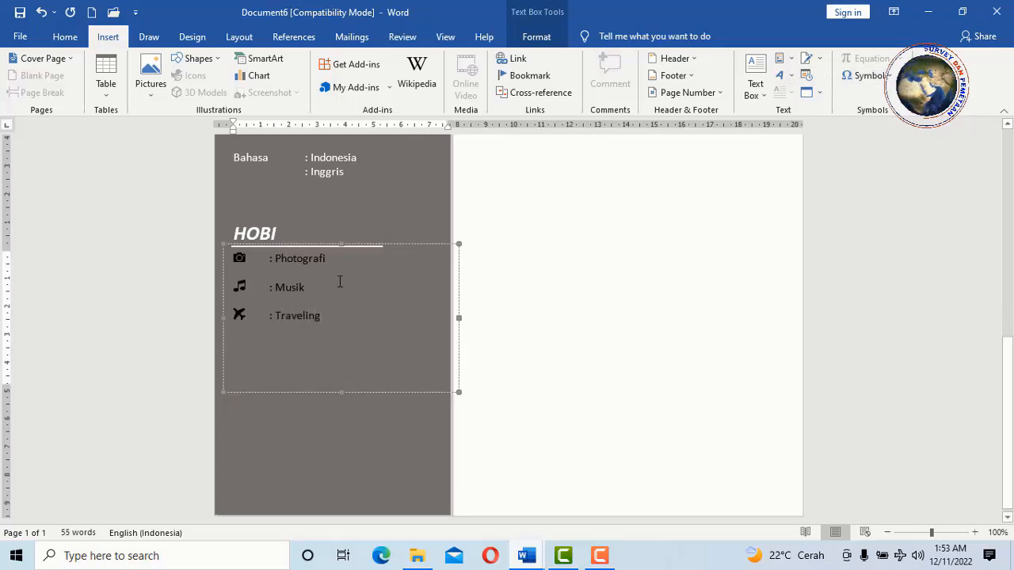
- Make the Traveling, Musik and Photografi hobby text white
{"action": "left_click_drag", "start_coordinate": [321, 318], "coordinate": [262, 311]}
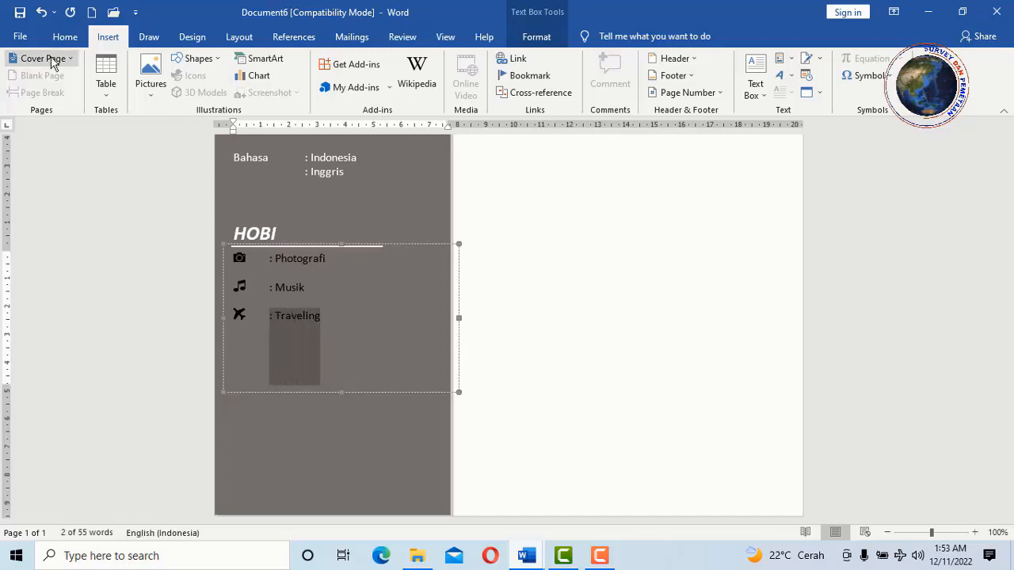
{"action": "scroll", "coordinate": [285, 105], "scroll_direction": "up", "scroll_amount": 1}
{"action": "left_click", "coordinate": [330, 88]}
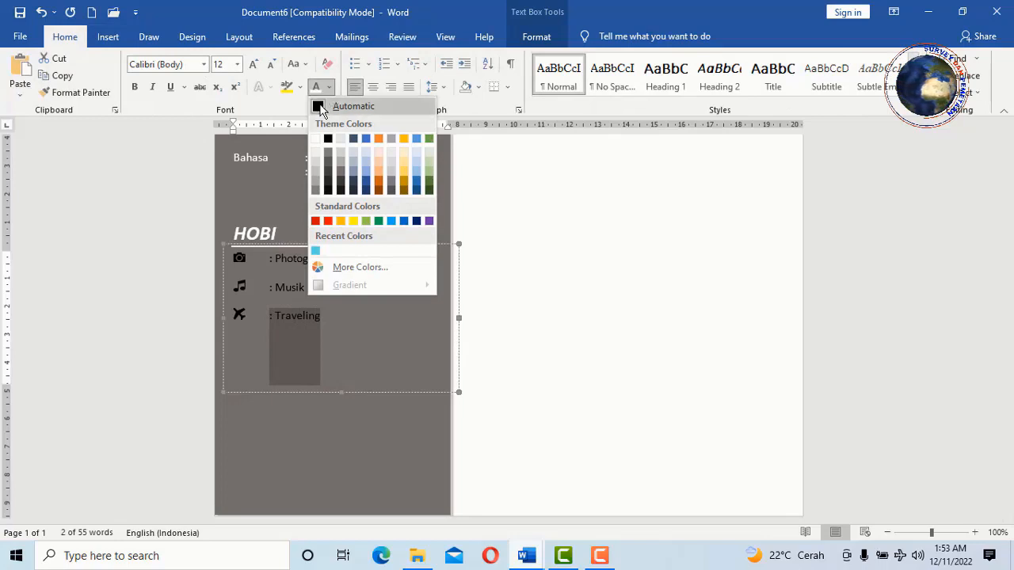
{"action": "left_click", "coordinate": [316, 140]}
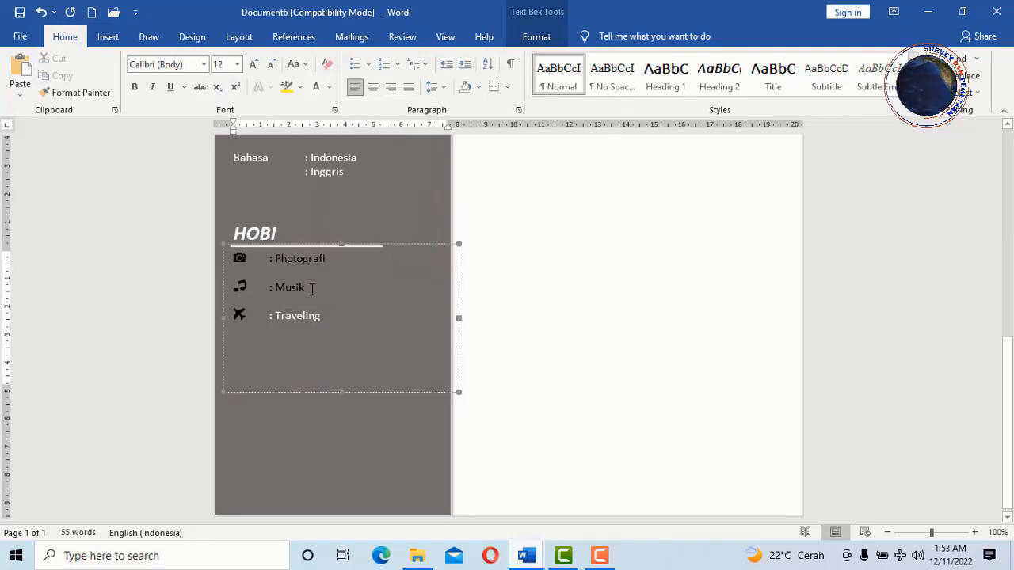
{"action": "left_click_drag", "start_coordinate": [312, 289], "coordinate": [268, 287]}
{"action": "left_click", "coordinate": [316, 87]}
{"action": "left_click_drag", "start_coordinate": [325, 258], "coordinate": [270, 258]}
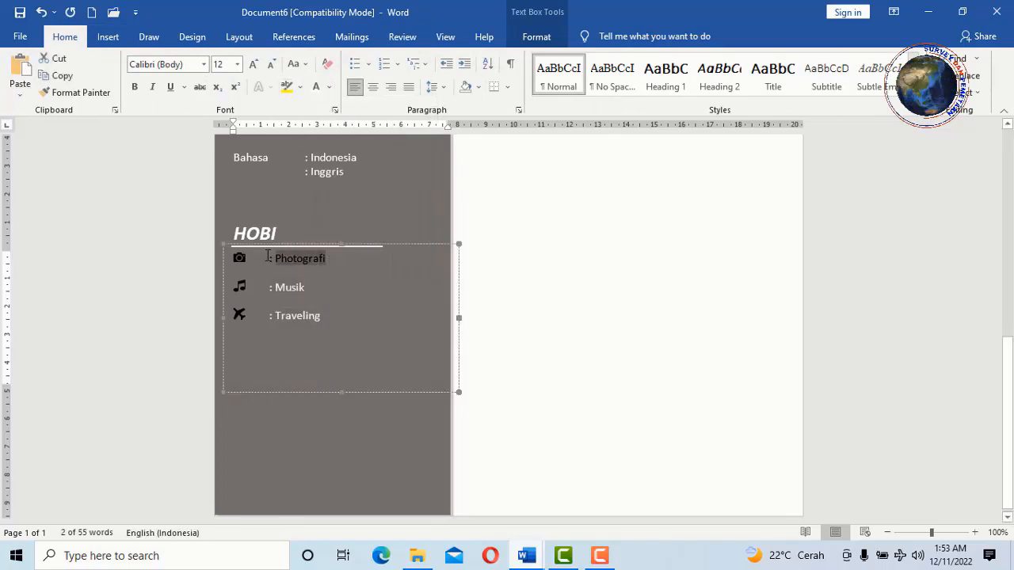
{"action": "left_click", "coordinate": [316, 88]}
{"action": "left_click", "coordinate": [341, 289]}
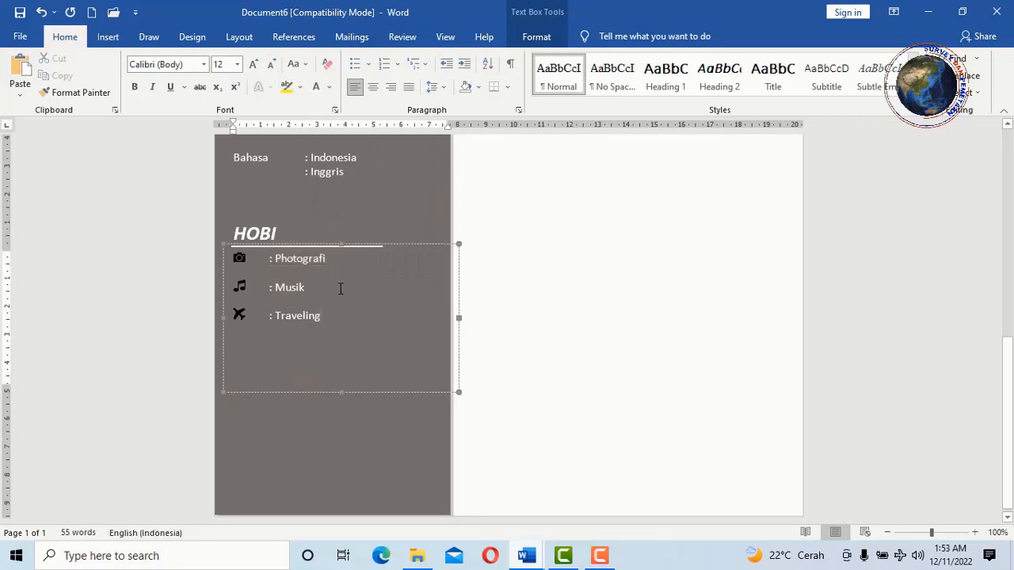
- Insert blank lines after the phone and email lines and lengthen the contact box so the address fits
{"action": "left_click", "coordinate": [341, 394]}
{"action": "scroll", "coordinate": [341, 393], "scroll_direction": "up", "scroll_amount": 5}
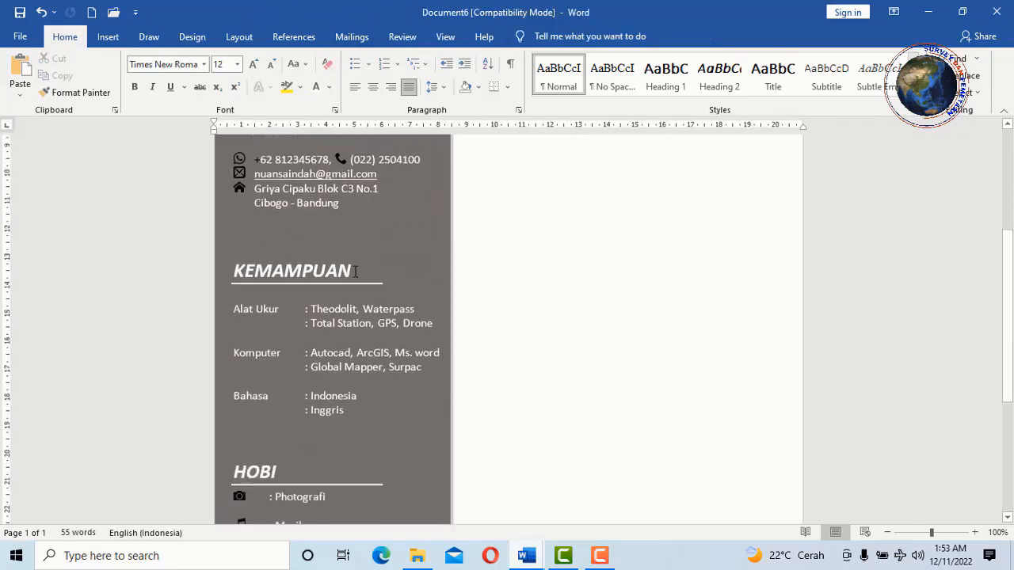
{"action": "scroll", "coordinate": [373, 235], "scroll_direction": "up", "scroll_amount": 1}
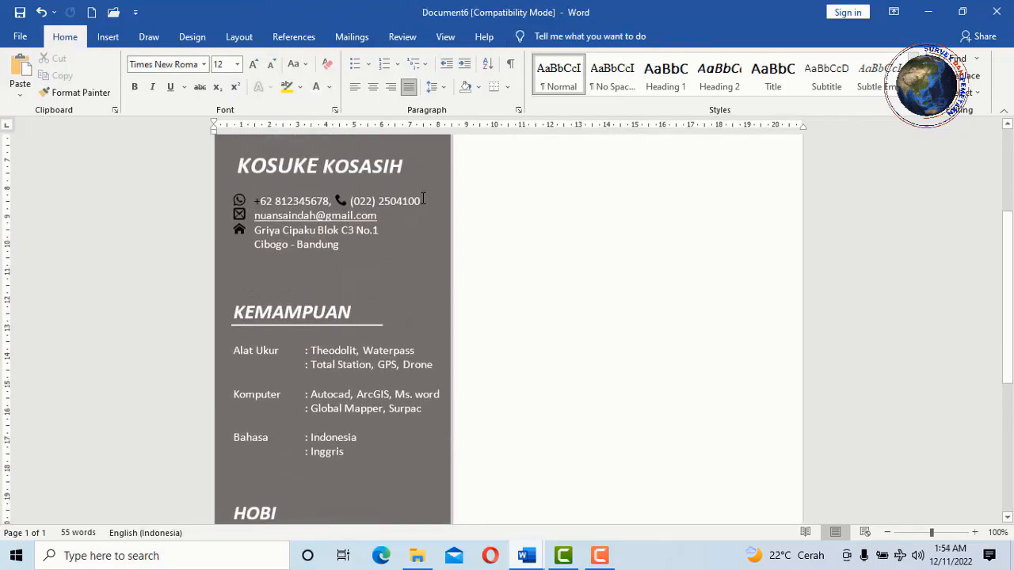
{"action": "left_click", "coordinate": [423, 200]}
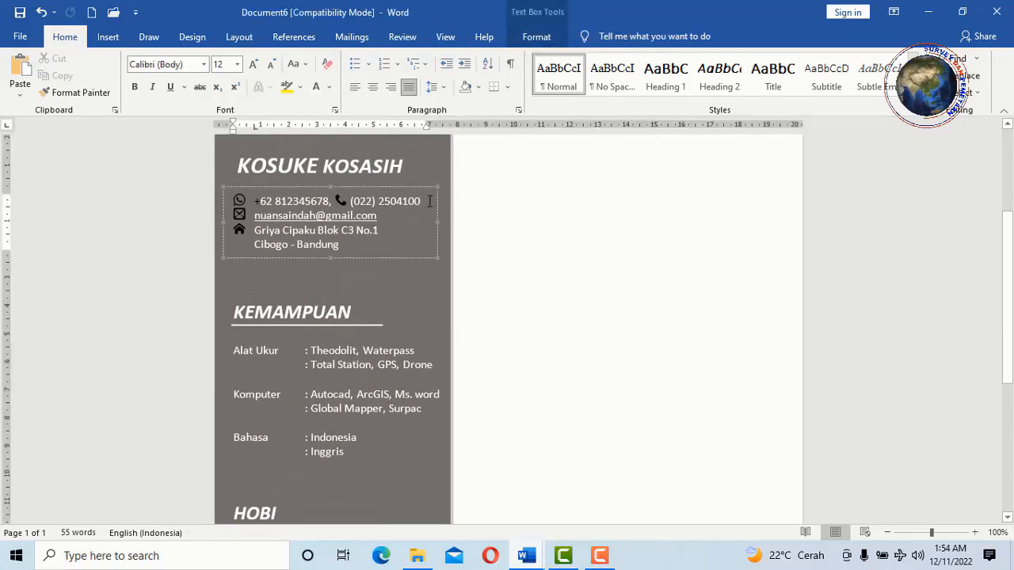
{"action": "key", "text": "Return"}
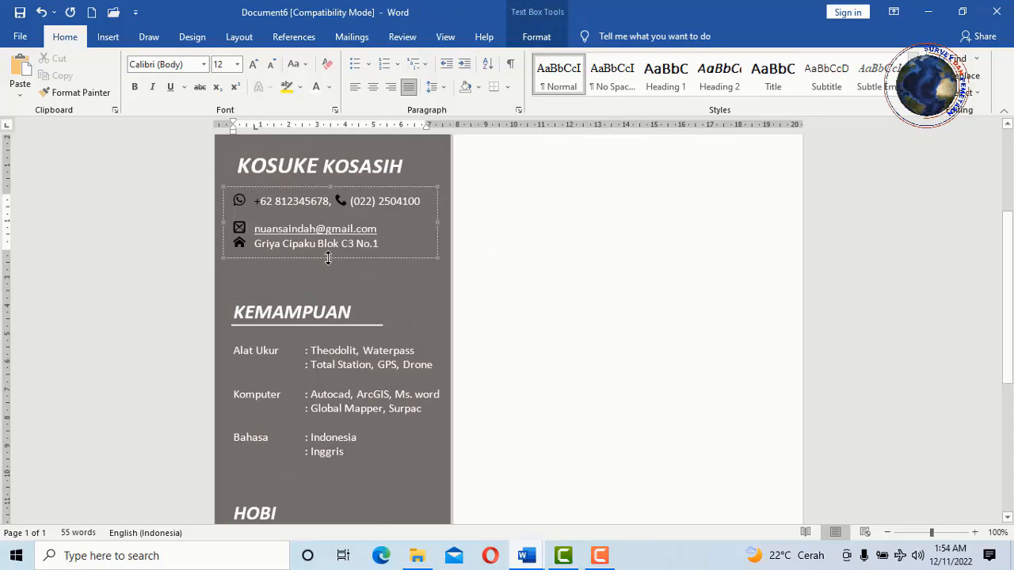
{"action": "left_click_drag", "start_coordinate": [328, 258], "coordinate": [328, 286]}
{"action": "left_click", "coordinate": [393, 232]}
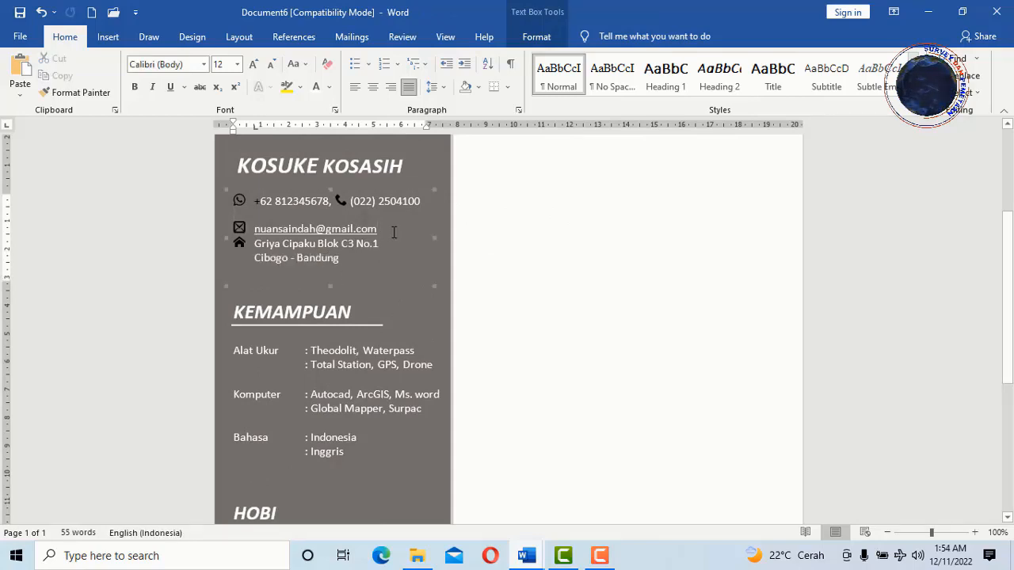
{"action": "key", "text": "Return"}
{"action": "scroll", "coordinate": [351, 265], "scroll_direction": "down", "scroll_amount": 2}
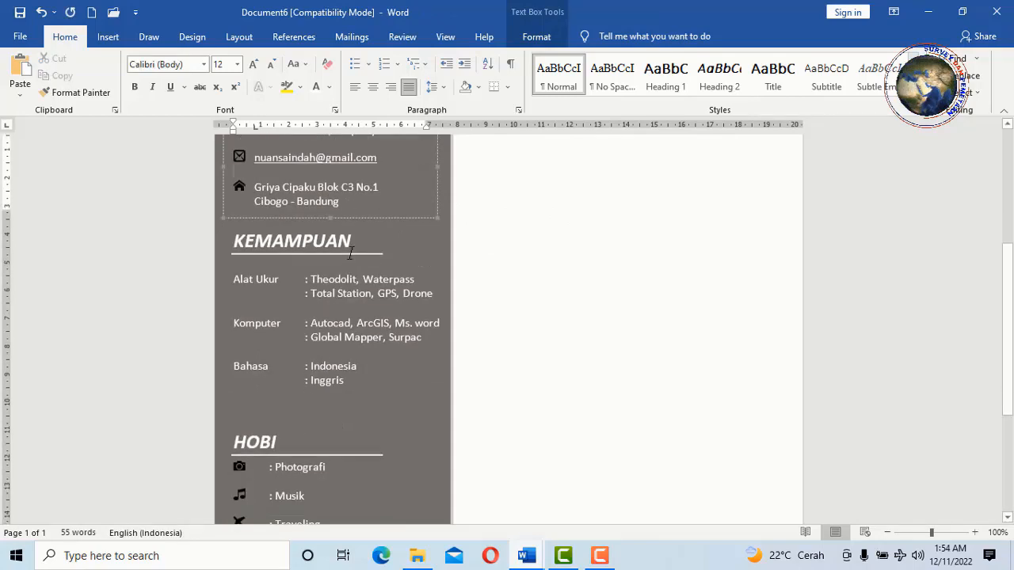
{"action": "scroll", "coordinate": [370, 289], "scroll_direction": "down", "scroll_amount": 6}
- Try moving the hobbies list lower on the sidebar, then undo the move
{"action": "left_click", "coordinate": [357, 288]}
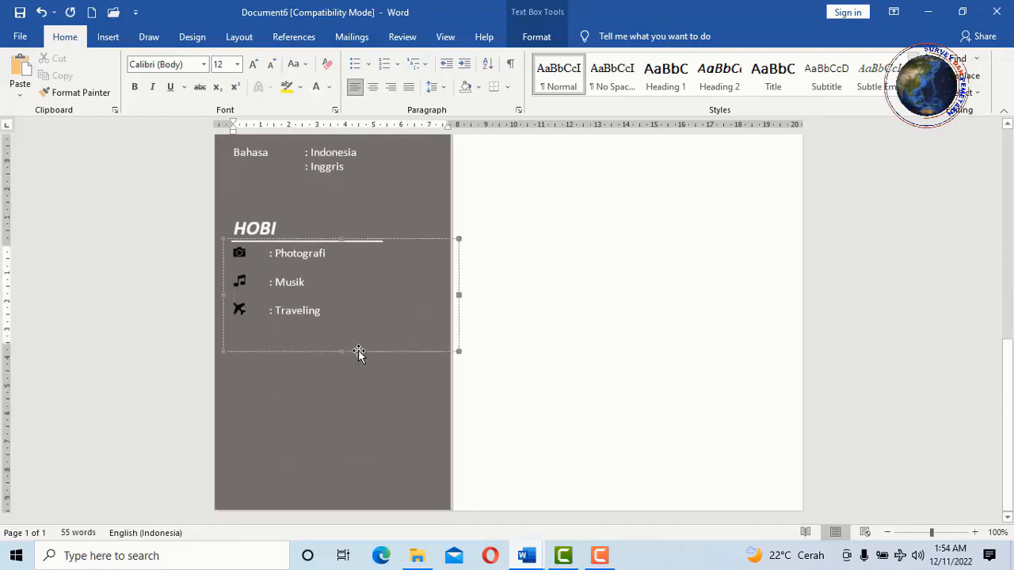
{"action": "left_click_drag", "start_coordinate": [358, 354], "coordinate": [355, 414]}
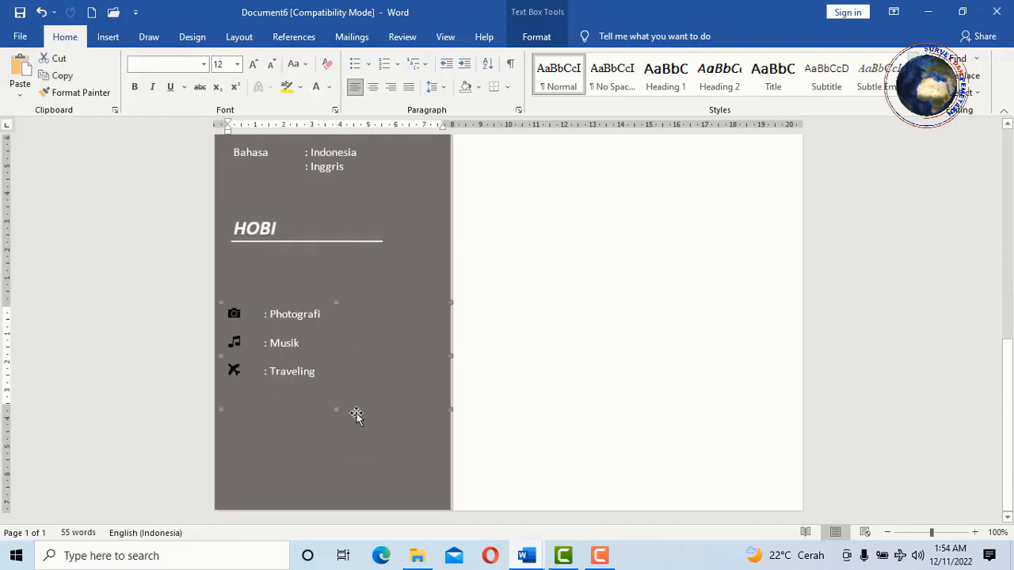
{"action": "left_click", "coordinate": [325, 244]}
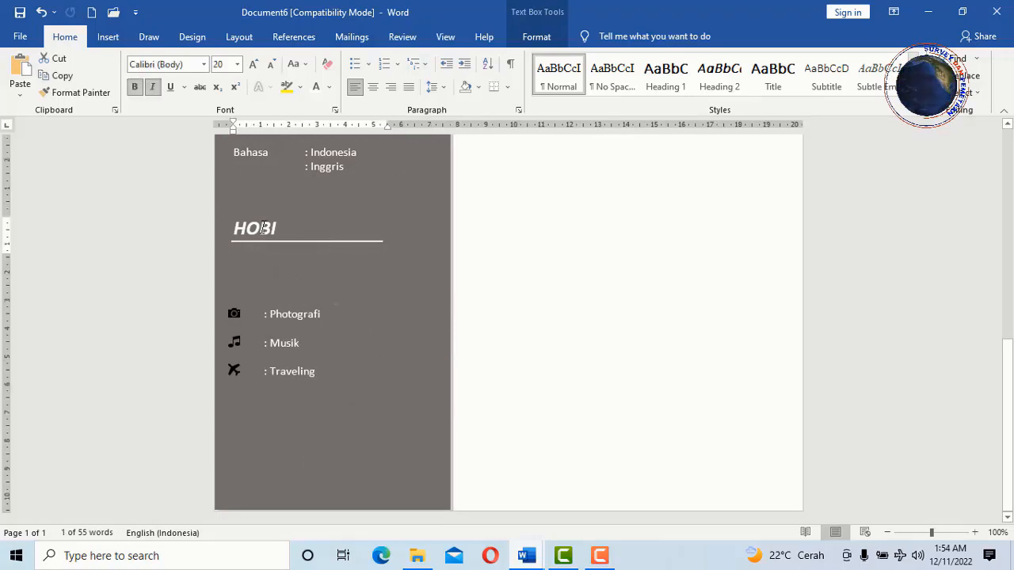
{"action": "key", "text": "ctrl+z"}
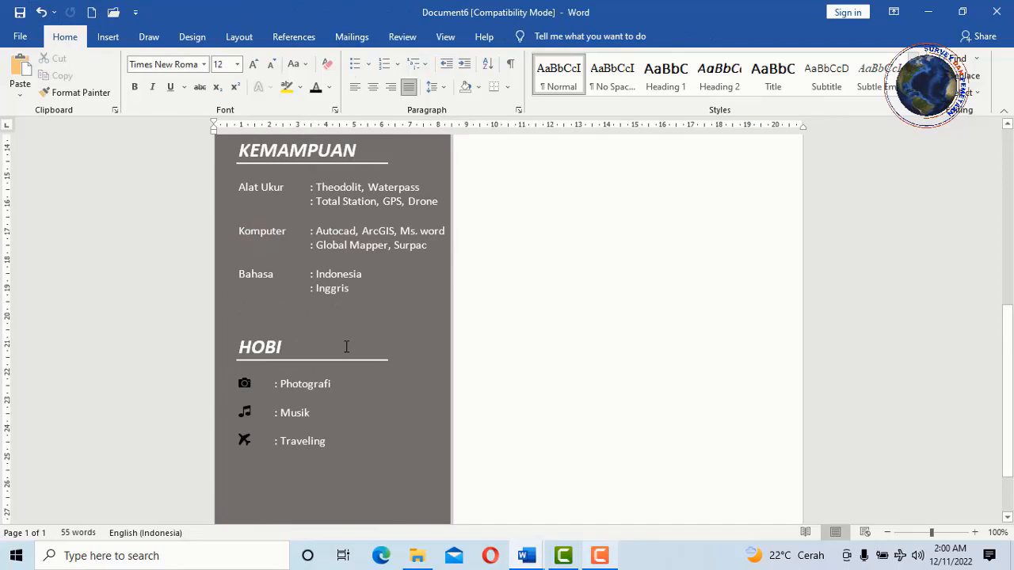
{"action": "scroll", "coordinate": [317, 285], "scroll_direction": "up", "scroll_amount": 10}
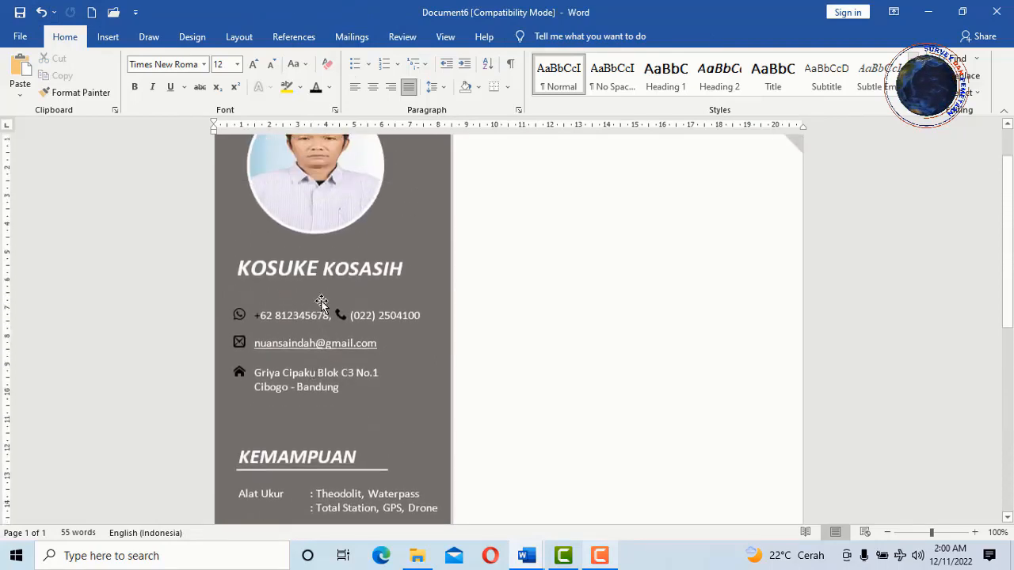
{"action": "left_click", "coordinate": [344, 346]}
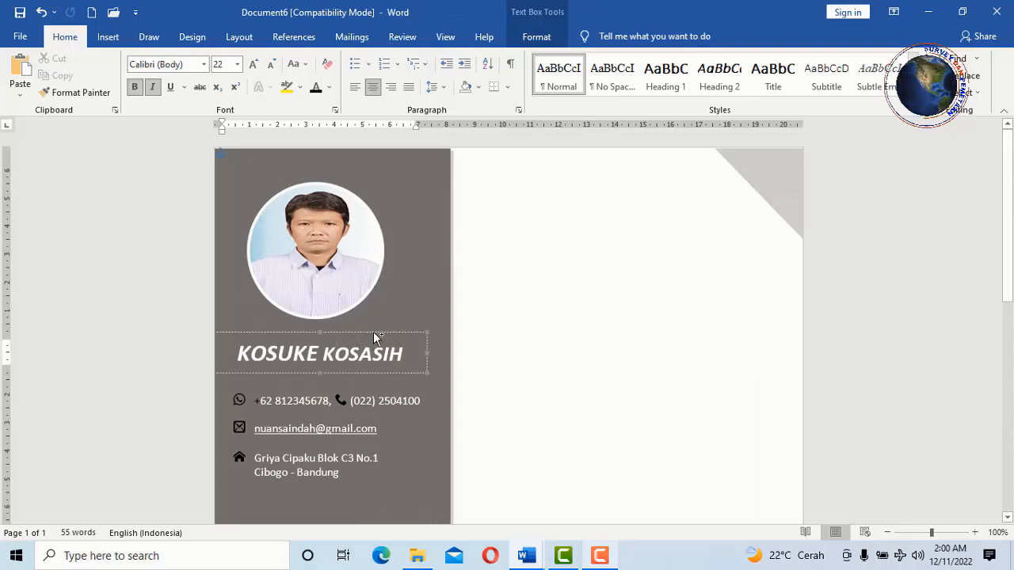
- Paste a copy of the name box, turn its text black, and move it to the right column's top
{"action": "key", "text": "ctrl+v"}
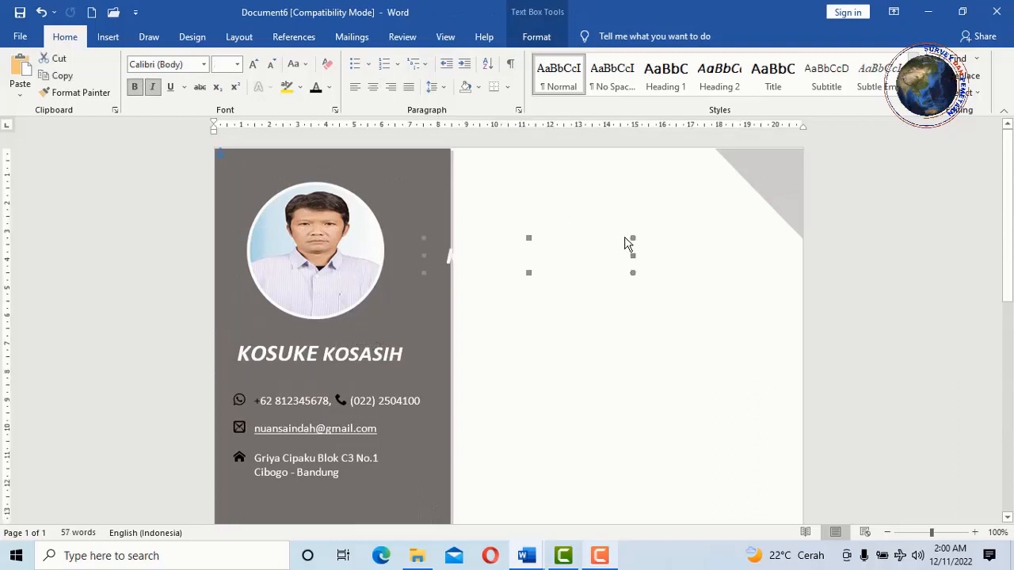
{"action": "left_click_drag", "start_coordinate": [613, 254], "coordinate": [419, 260]}
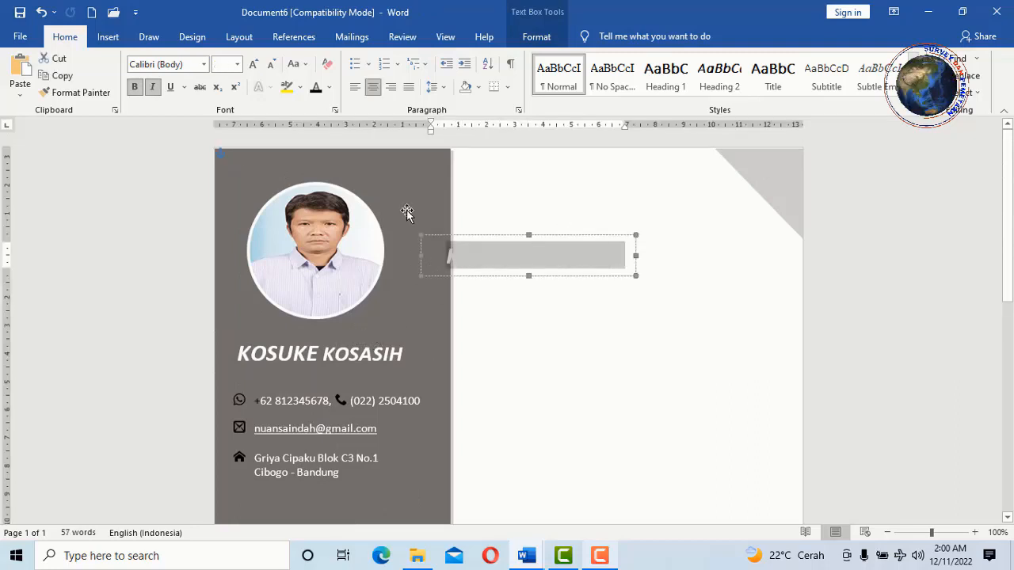
{"action": "left_click", "coordinate": [316, 88]}
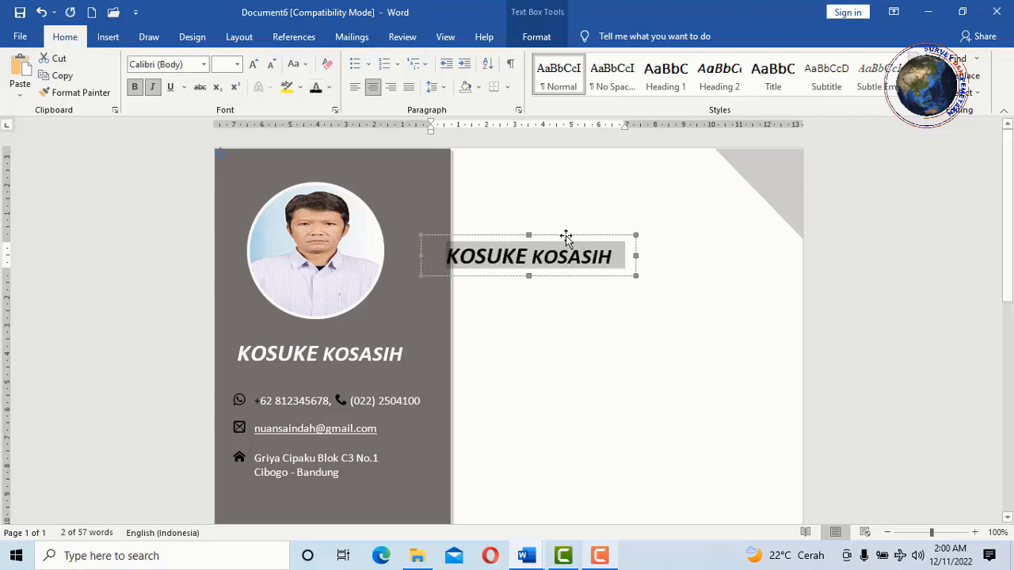
{"action": "left_click_drag", "start_coordinate": [567, 232], "coordinate": [591, 224]}
{"action": "scroll", "coordinate": [454, 265], "scroll_direction": "down", "scroll_amount": 1}
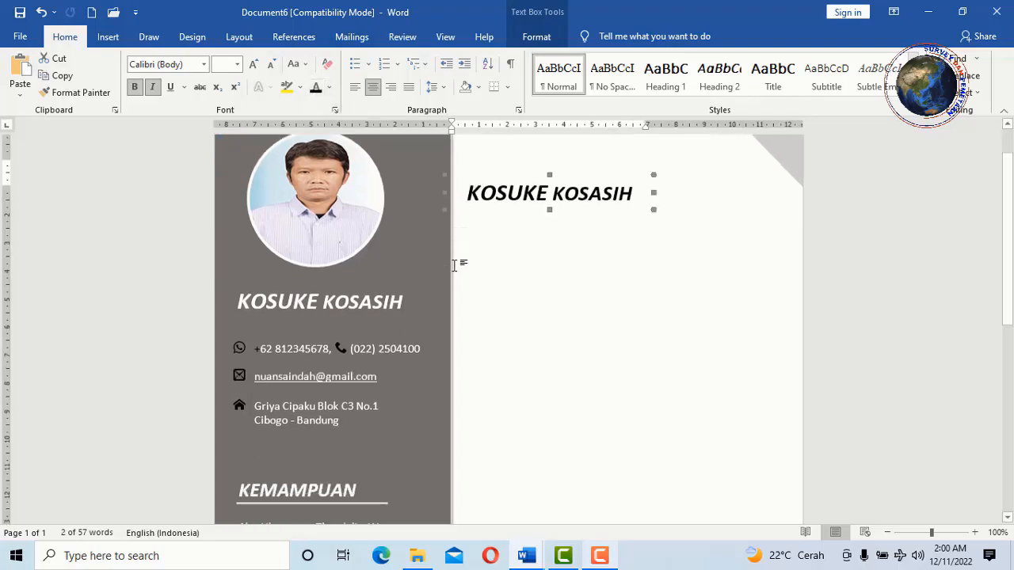
{"action": "scroll", "coordinate": [623, 242], "scroll_direction": "down", "scroll_amount": 1}
{"action": "scroll", "coordinate": [649, 240], "scroll_direction": "up", "scroll_amount": 2}
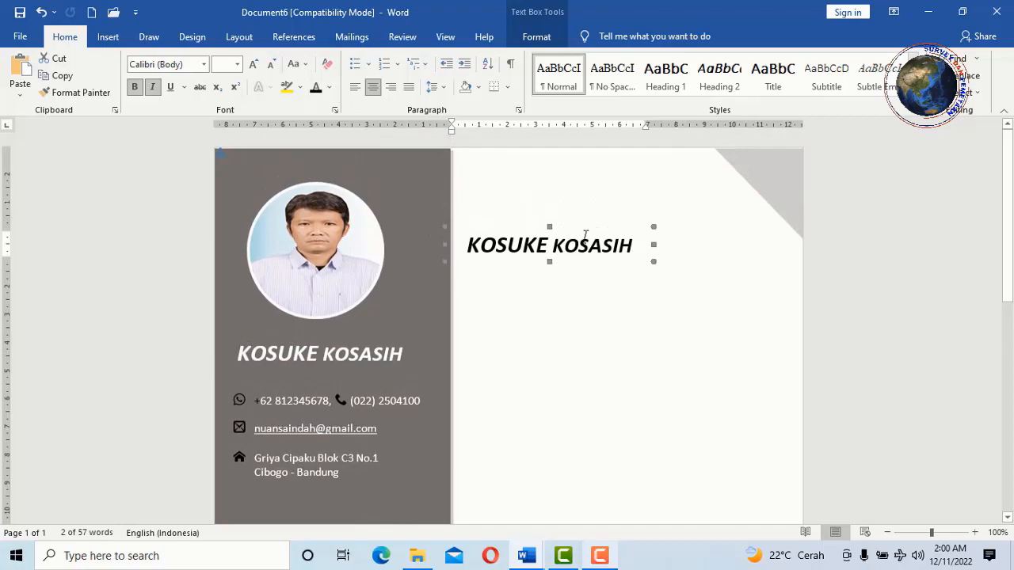
{"action": "left_click_drag", "start_coordinate": [523, 224], "coordinate": [538, 199]}
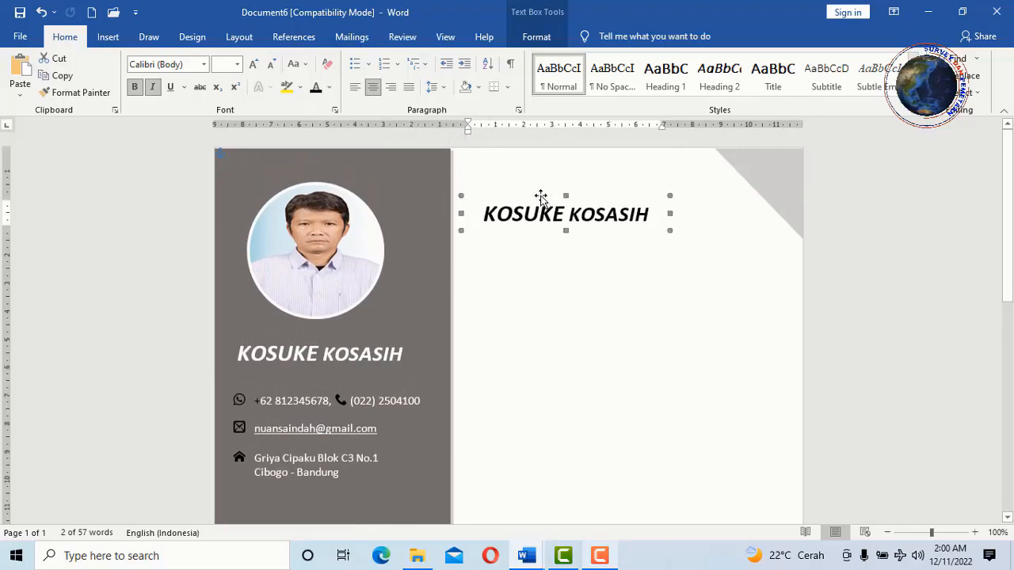
{"action": "left_click", "coordinate": [557, 285]}
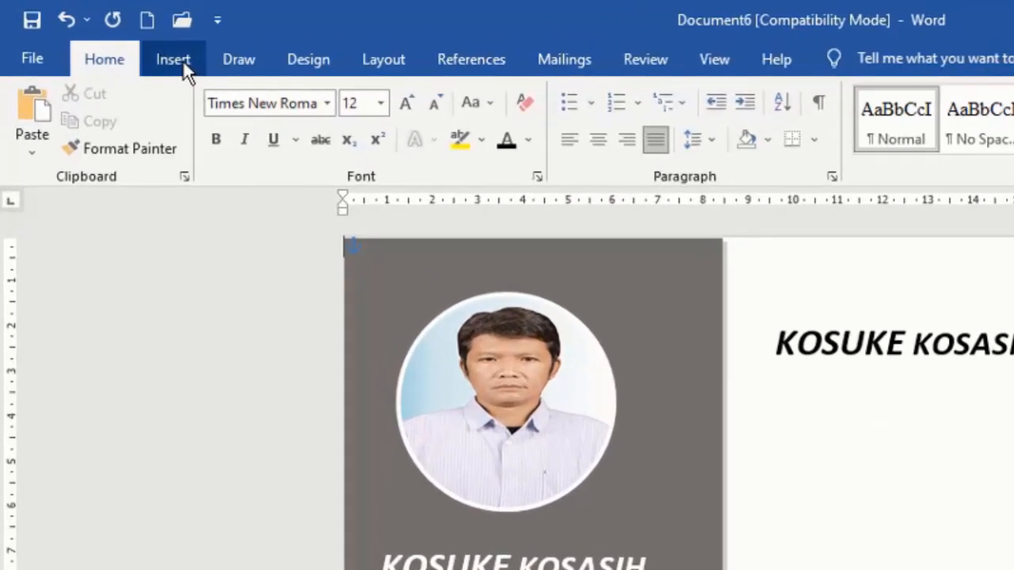
- Draw a horizontal line across the right column, shorten its left end, and set the title just above it
{"action": "left_click", "coordinate": [108, 36]}
{"action": "left_click", "coordinate": [340, 95]}
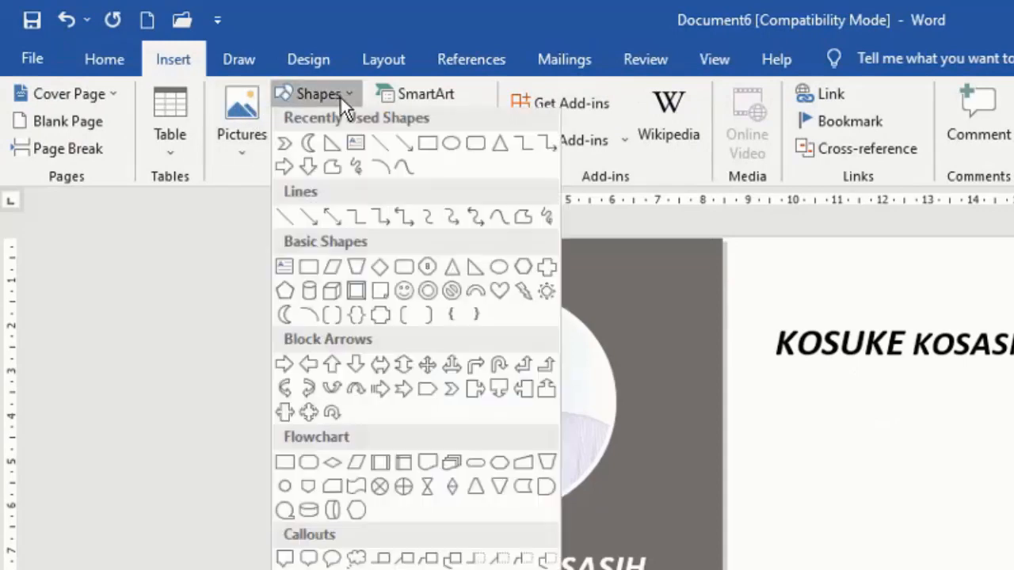
{"action": "left_click", "coordinate": [379, 147]}
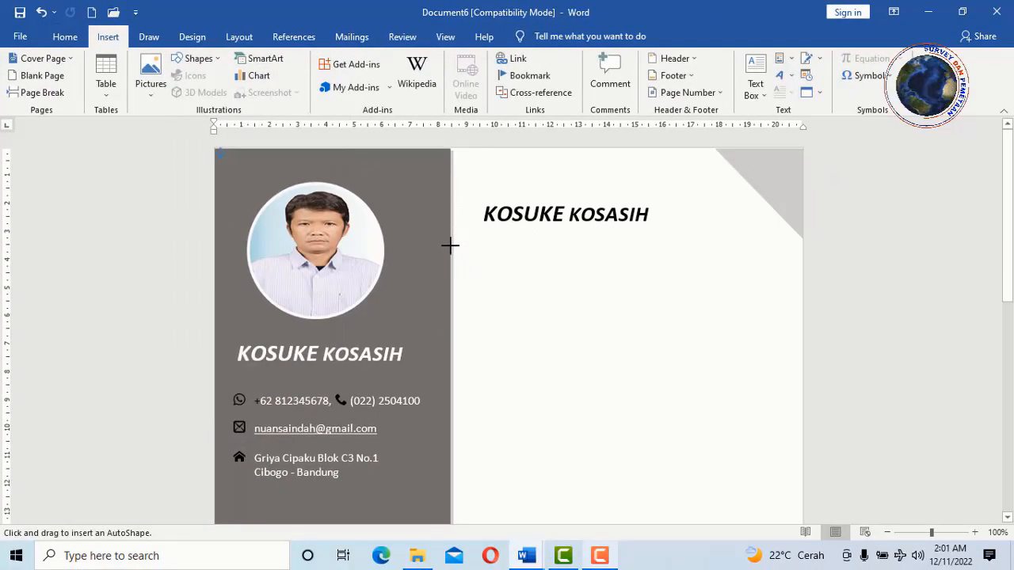
{"action": "left_click_drag", "start_coordinate": [452, 243], "coordinate": [804, 244]}
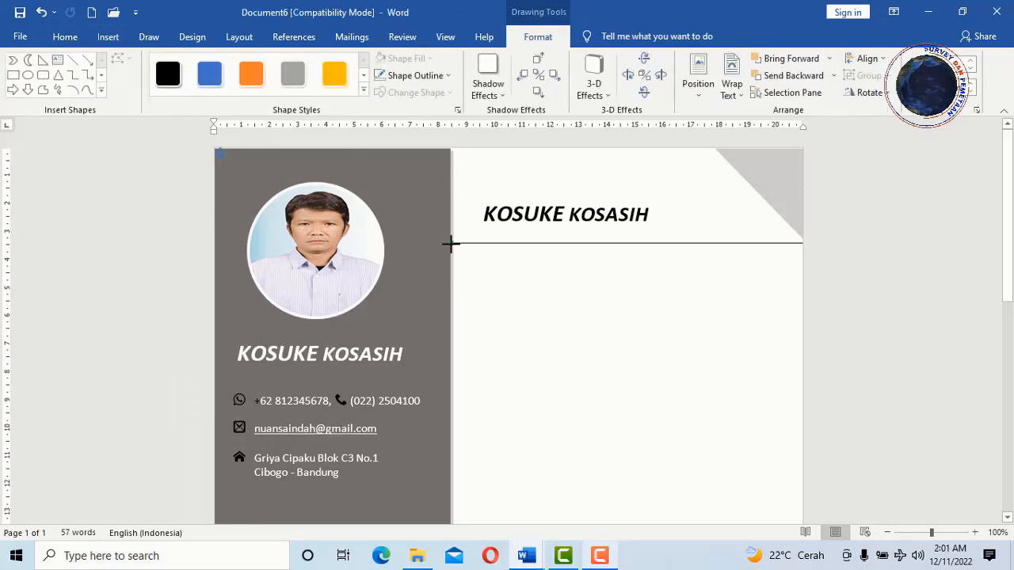
{"action": "left_click", "coordinate": [491, 241]}
{"action": "left_click", "coordinate": [450, 243]}
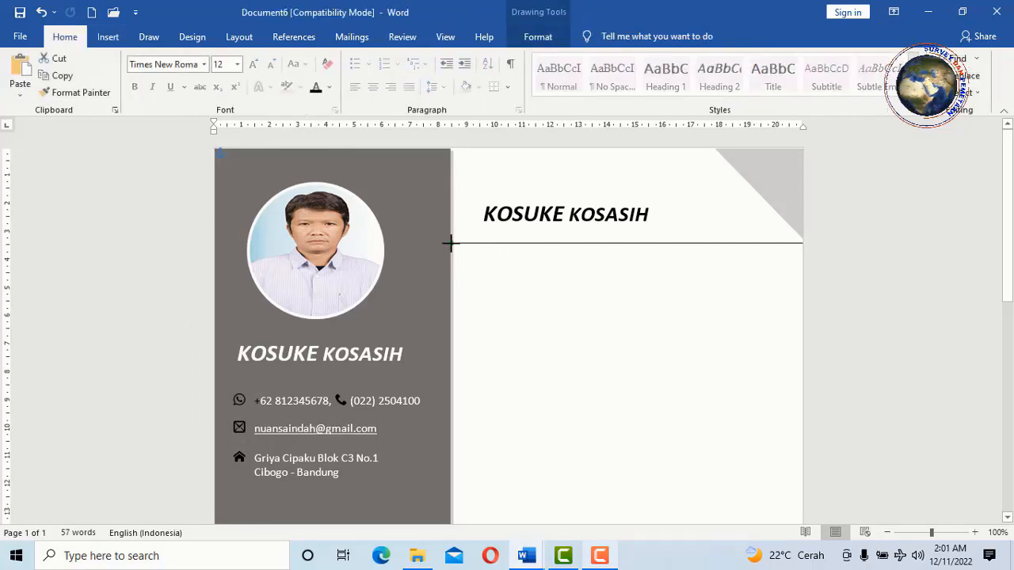
{"action": "left_click_drag", "start_coordinate": [483, 244], "coordinate": [483, 244]}
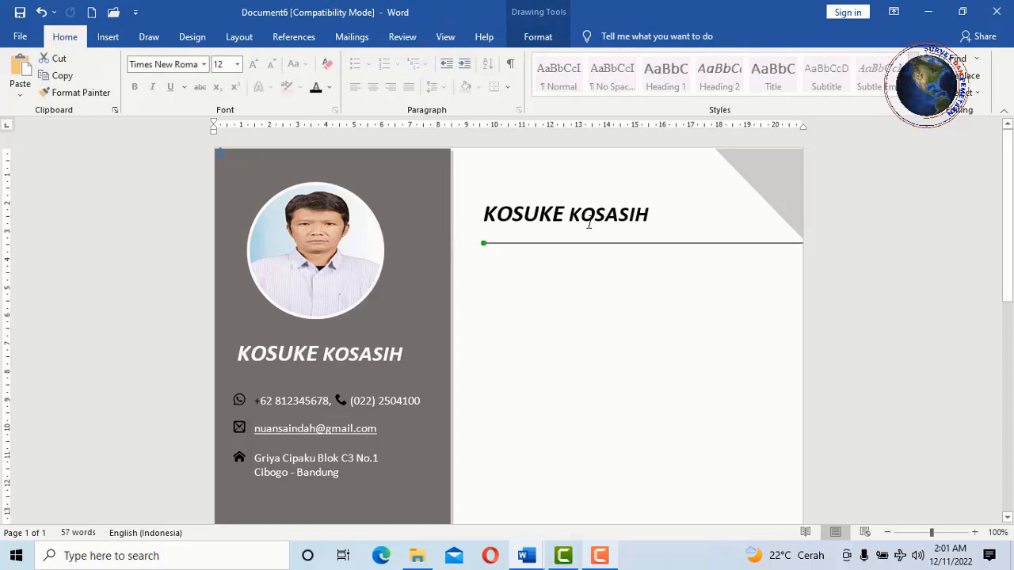
{"action": "left_click", "coordinate": [580, 230]}
{"action": "left_click_drag", "start_coordinate": [580, 230], "coordinate": [589, 245]}
- Replace the right-column title text with 'TENTANG SAYA' and reduce it to 20 pt
{"action": "left_click_drag", "start_coordinate": [651, 227], "coordinate": [483, 228]}
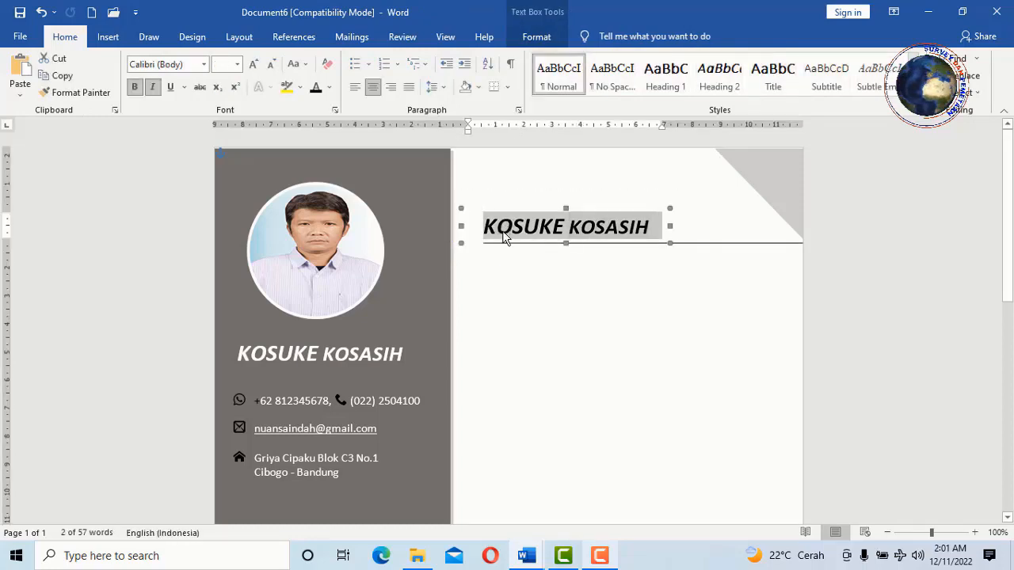
{"action": "type", "text": "TE"}
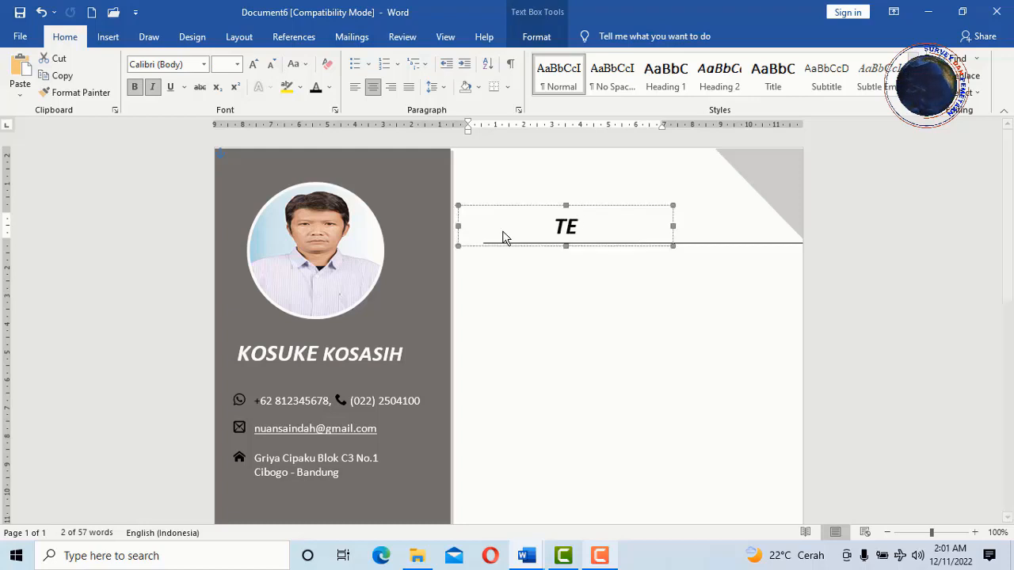
{"action": "type", "text": "NTANG SAYA"}
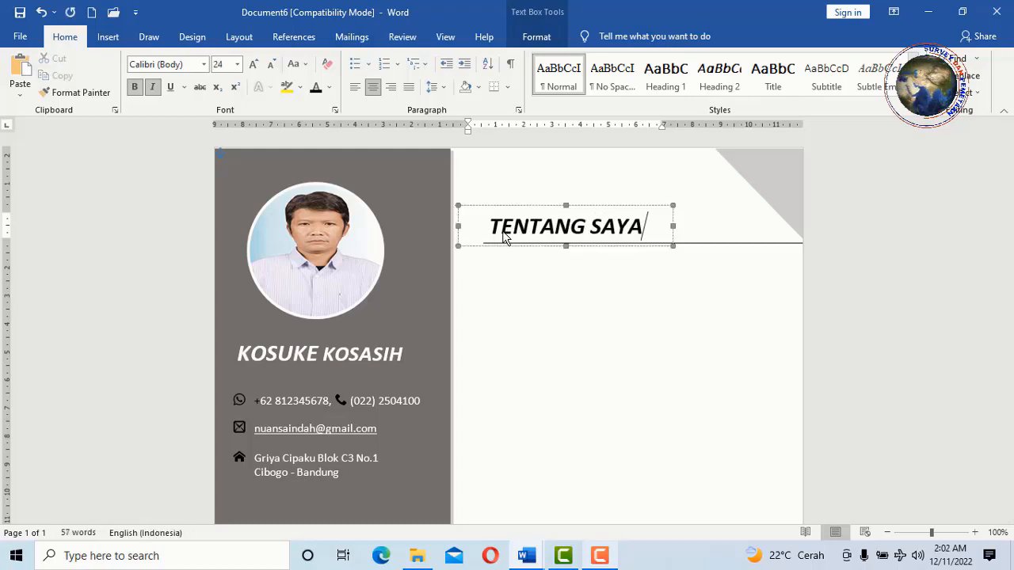
{"action": "triple_click", "coordinate": [556, 232]}
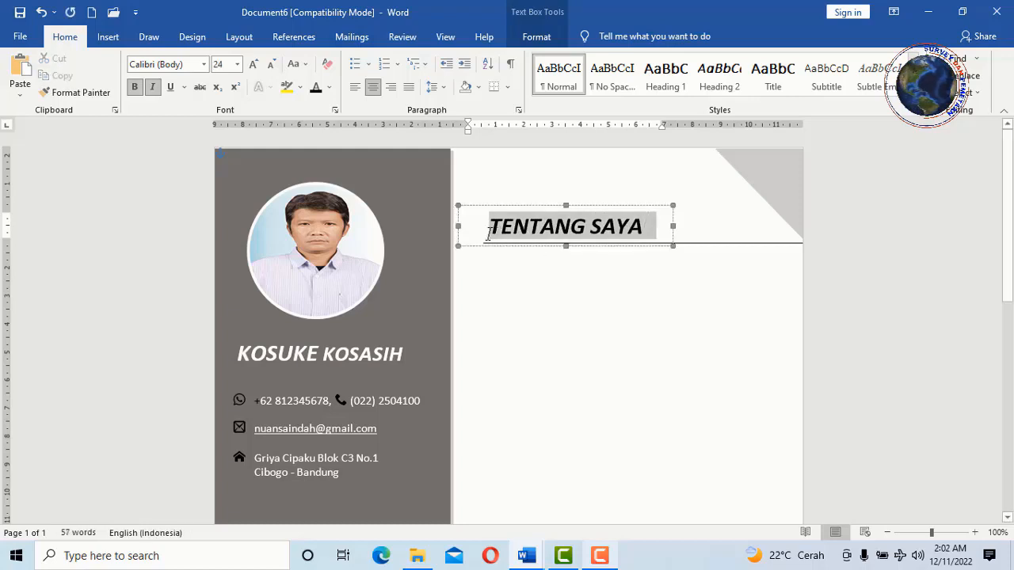
{"action": "left_click", "coordinate": [272, 66]}
{"action": "left_click", "coordinate": [272, 68]}
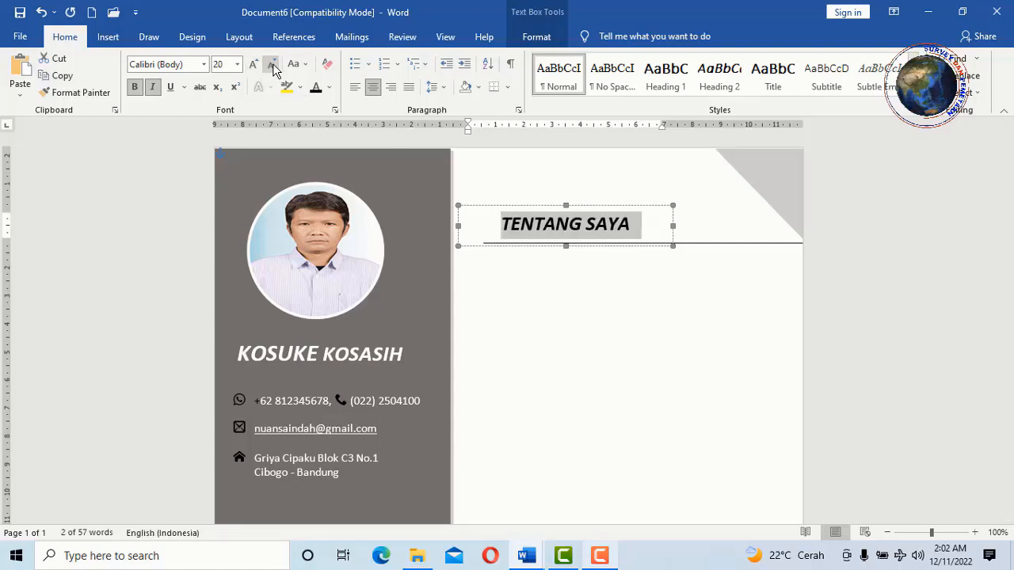
{"action": "left_click", "coordinate": [537, 277]}
{"action": "scroll", "coordinate": [441, 245], "scroll_direction": "down", "scroll_amount": 6}
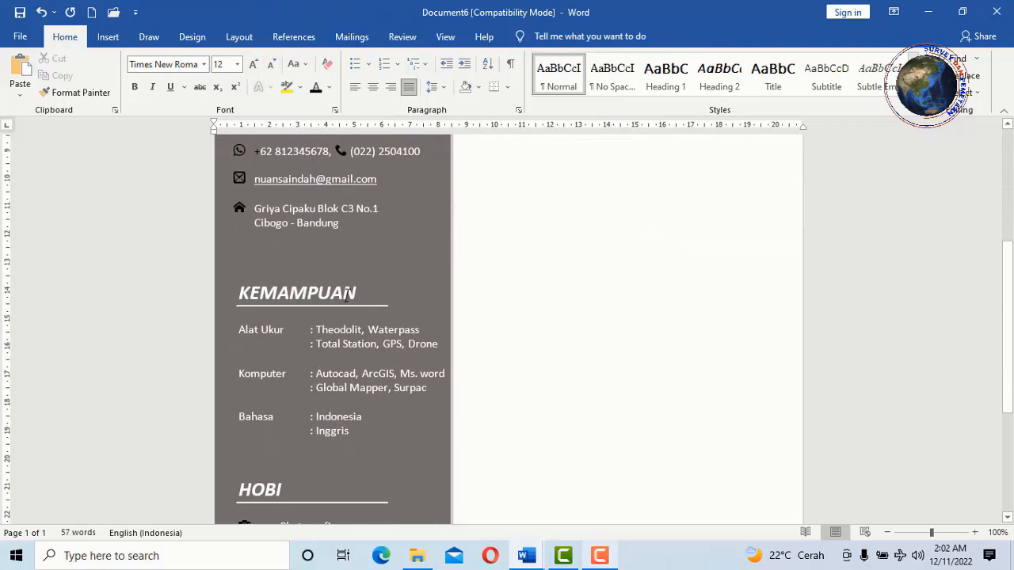
- Set the outline weight of the line under TENTANG SAYA to 1½ pt
{"action": "left_click_drag", "start_coordinate": [357, 295], "coordinate": [290, 295]}
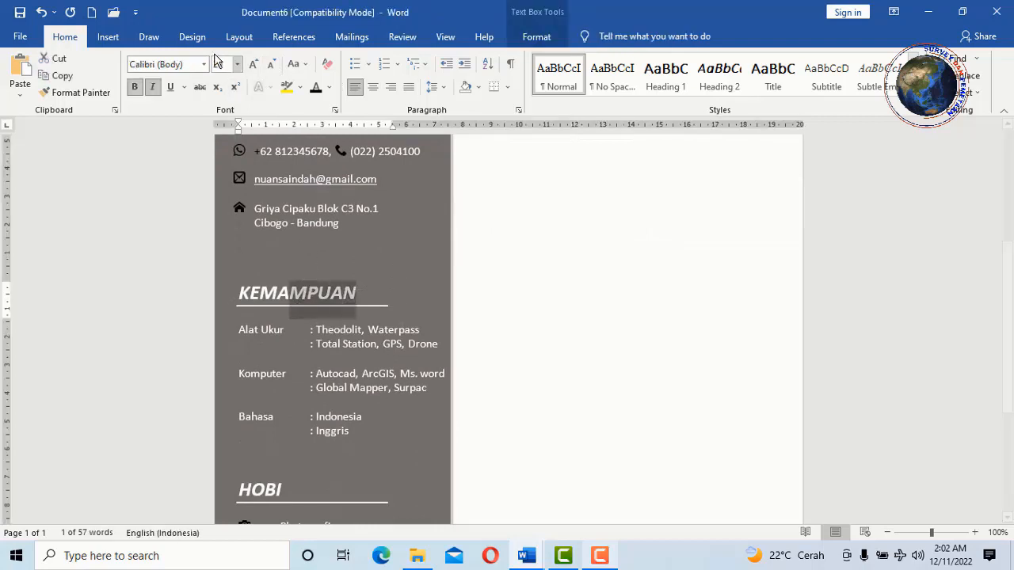
{"action": "scroll", "coordinate": [543, 290], "scroll_direction": "up", "scroll_amount": 5}
{"action": "left_click", "coordinate": [625, 232]}
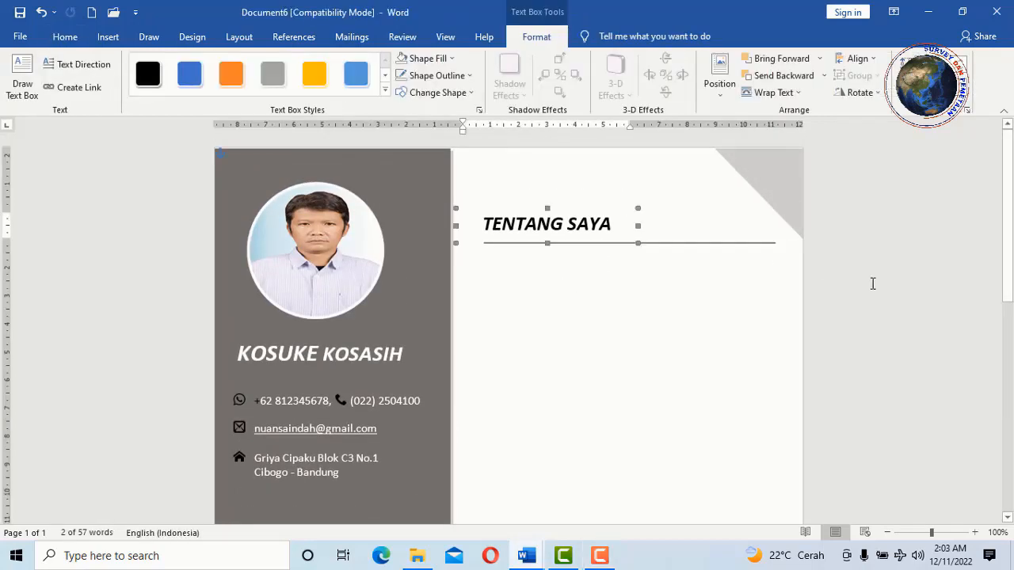
{"action": "left_click", "coordinate": [736, 254]}
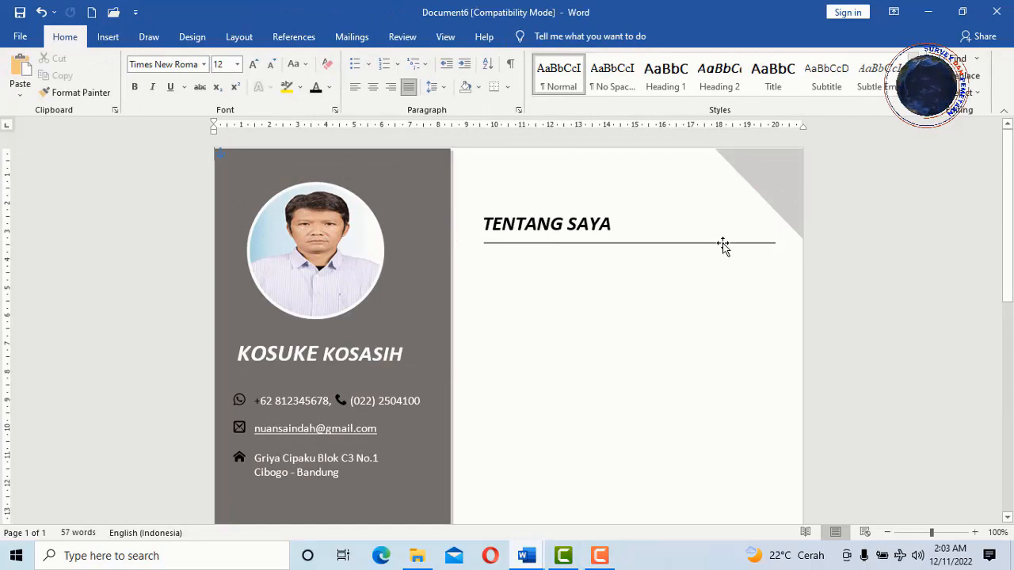
{"action": "left_click", "coordinate": [723, 246]}
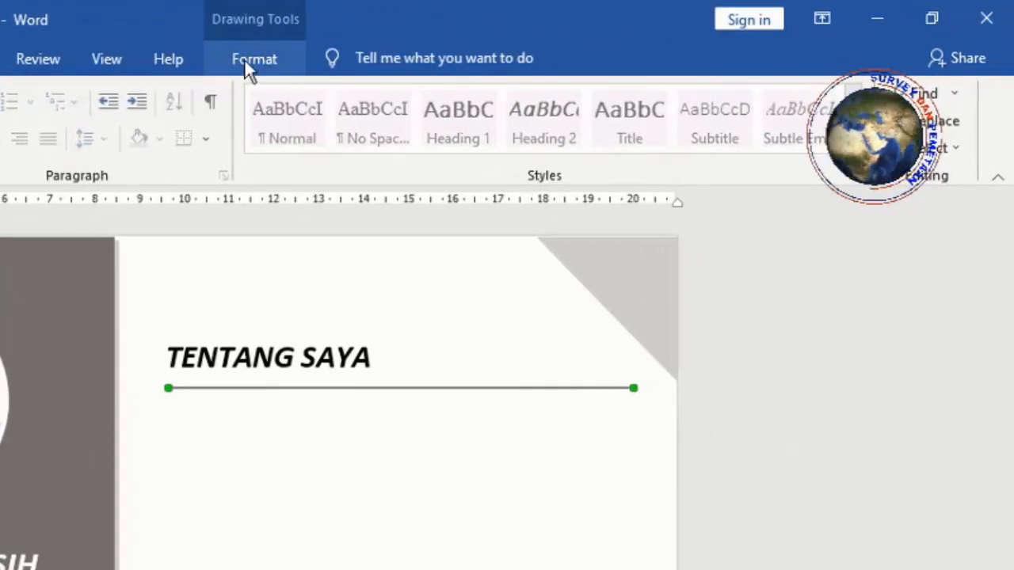
{"action": "left_click", "coordinate": [247, 59]}
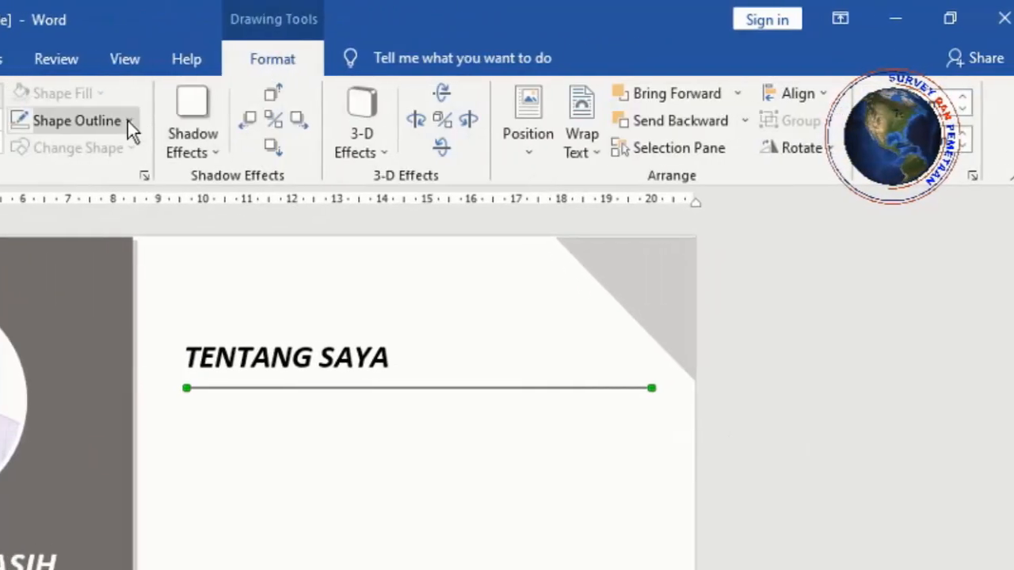
{"action": "left_click", "coordinate": [127, 121]}
{"action": "mouse_move", "coordinate": [246, 436]}
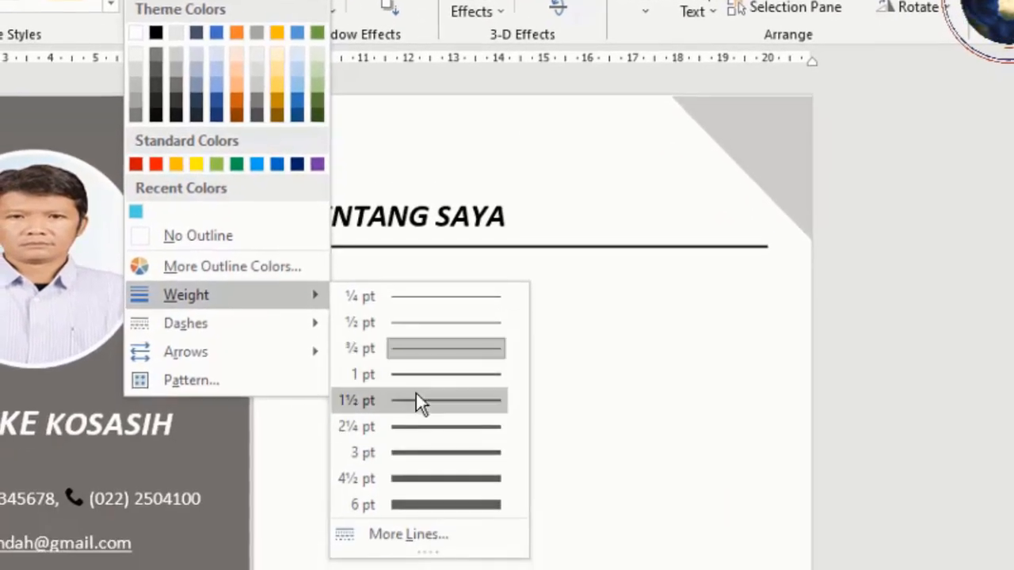
{"action": "left_click", "coordinate": [419, 402]}
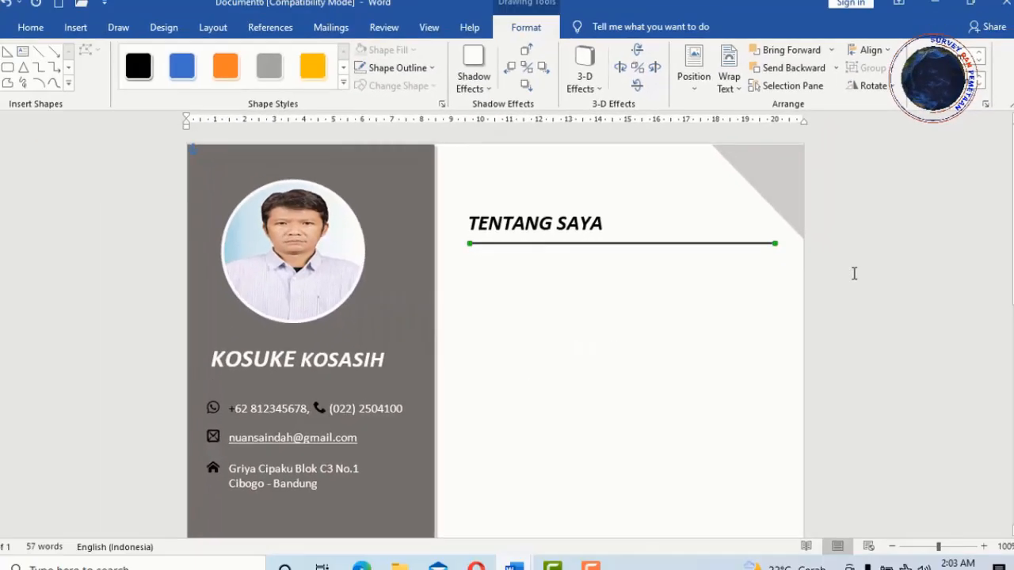
- Reapply the 1½ pt weight to the line, then select the TENTANG SAYA box together with it
{"action": "left_click", "coordinate": [886, 286]}
{"action": "left_click", "coordinate": [430, 247]}
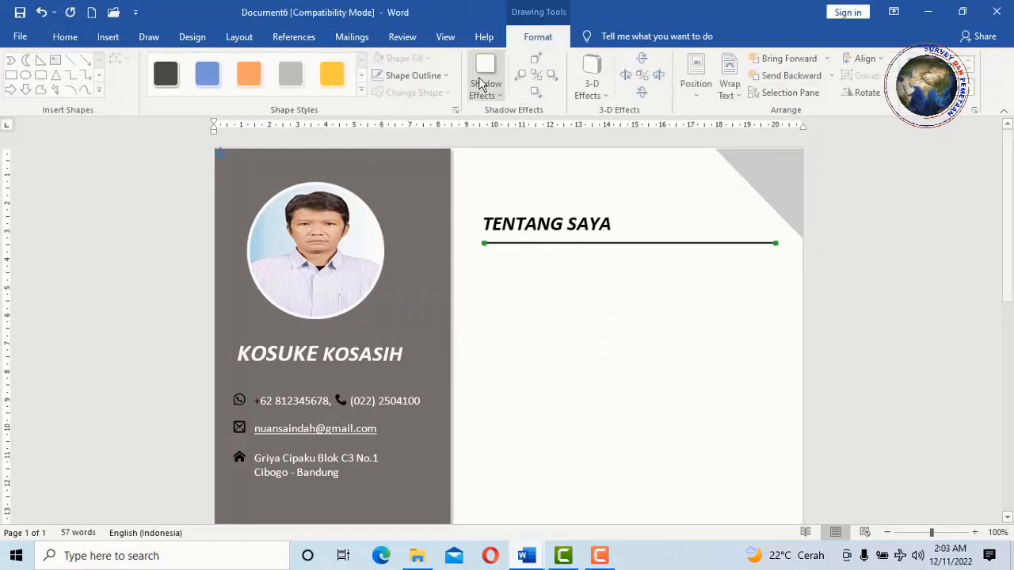
{"action": "left_click", "coordinate": [412, 75]}
{"action": "mouse_move", "coordinate": [440, 274]}
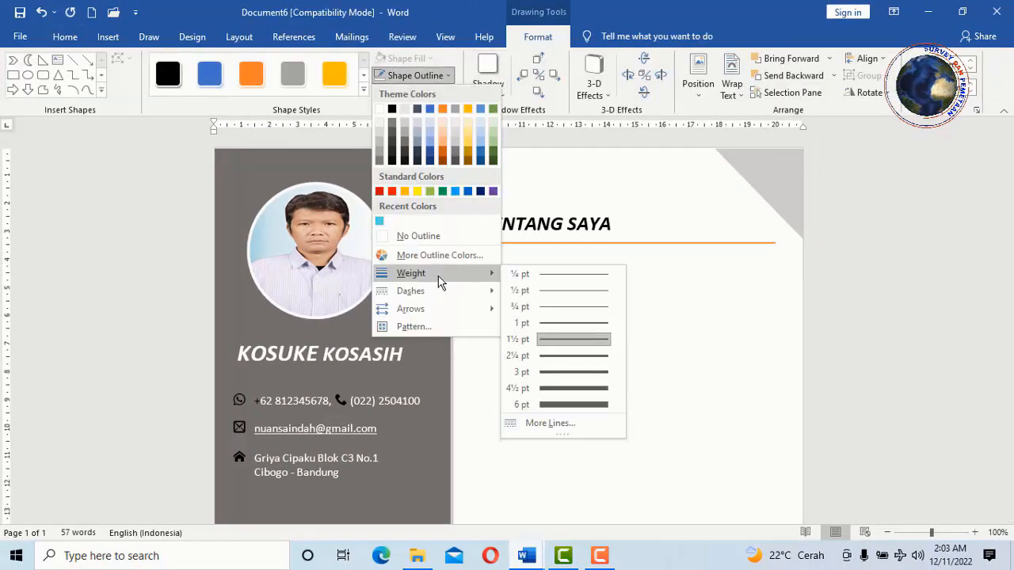
{"action": "left_click", "coordinate": [576, 339]}
{"action": "left_click", "coordinate": [774, 283]}
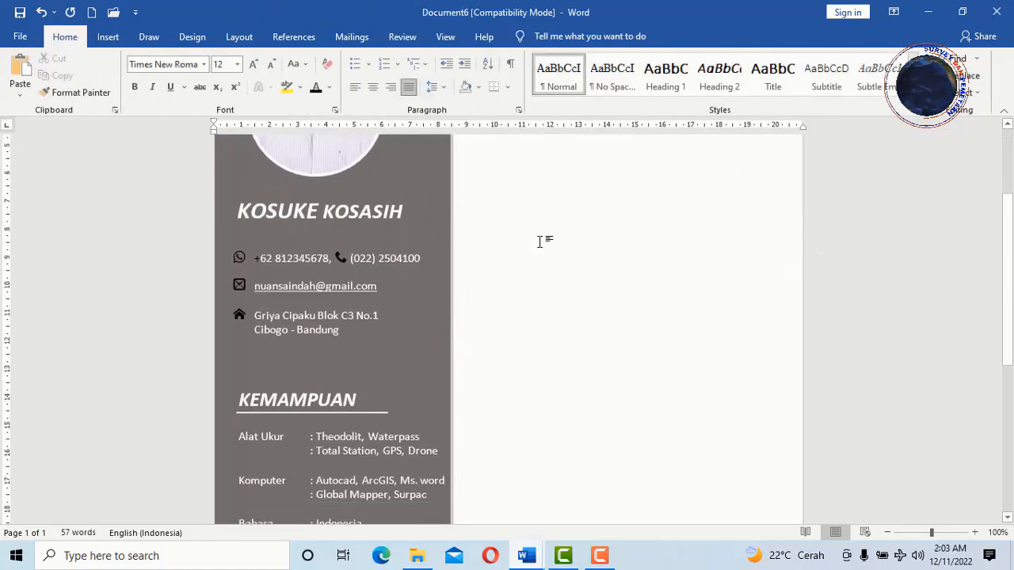
{"action": "scroll", "coordinate": [539, 242], "scroll_direction": "up", "scroll_amount": 3}
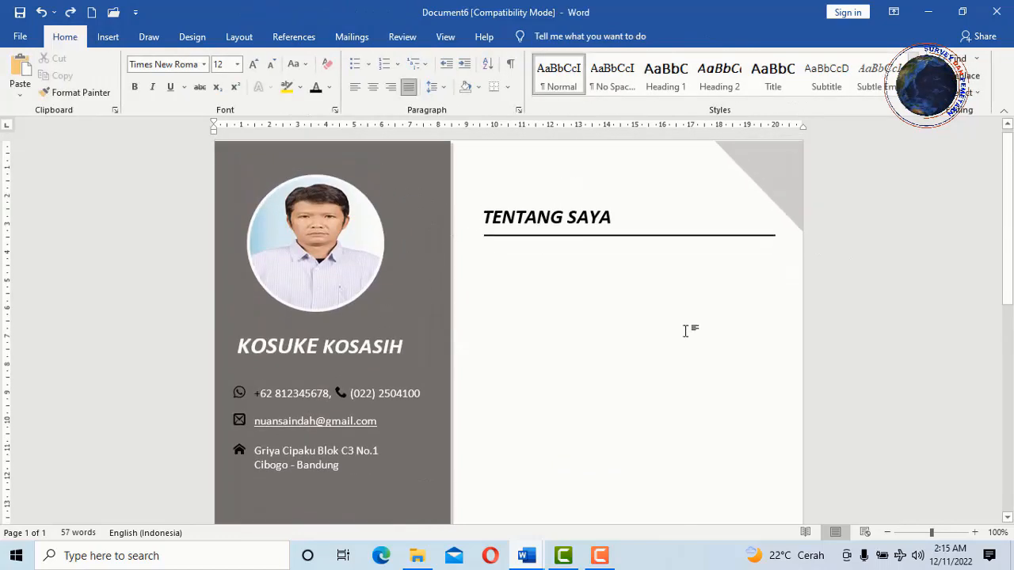
{"action": "left_click", "coordinate": [471, 204]}
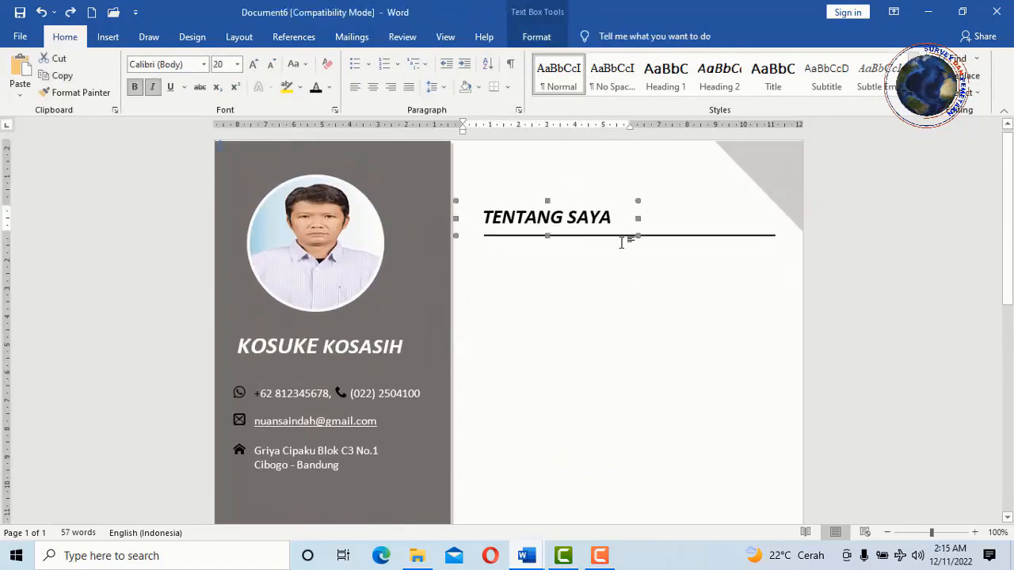
{"action": "left_click", "coordinate": [697, 236], "text": "shift"}
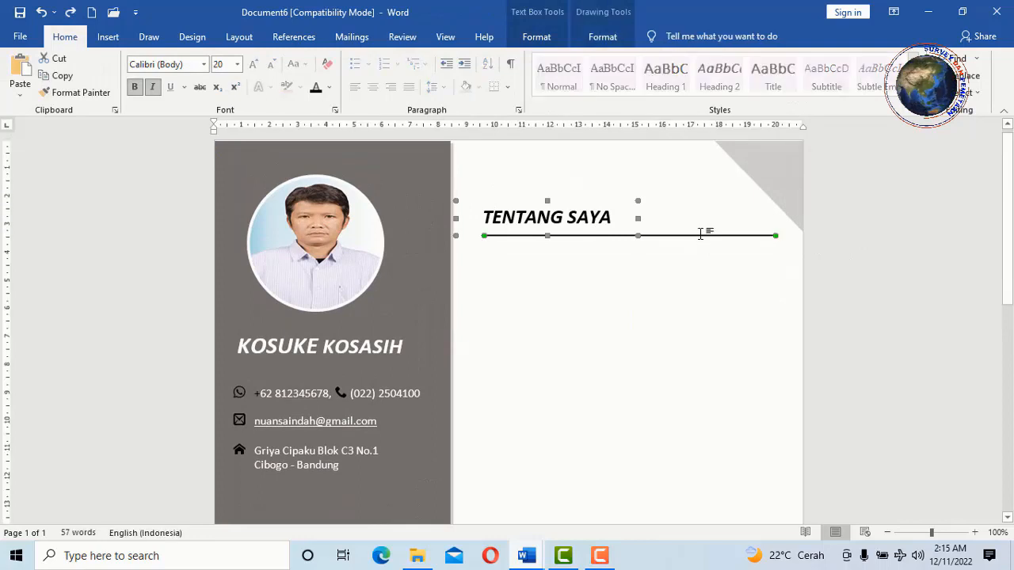